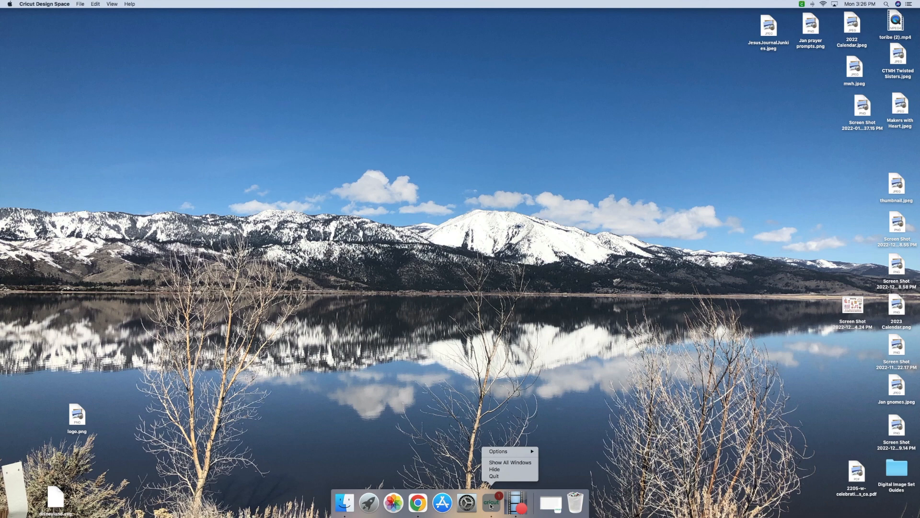
Bring the Cricut Design Space canvas window to the front and shift it slightly on the desktop.
{"action": "left_click", "coordinate": [489, 504]}
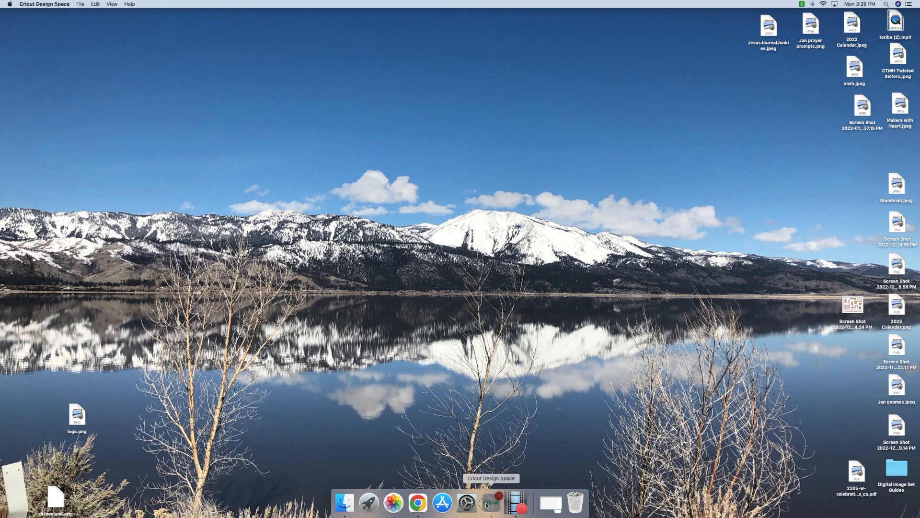
{"action": "right_click", "coordinate": [486, 505]}
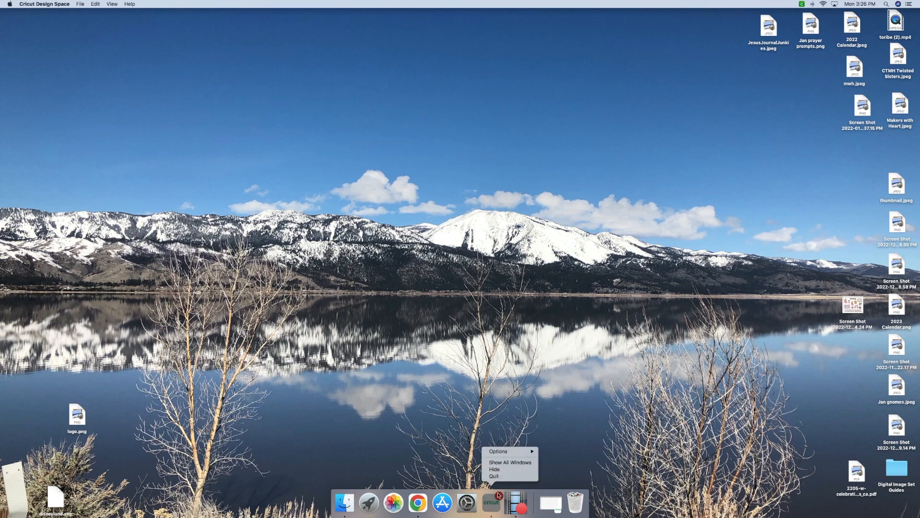
{"action": "left_click", "coordinate": [498, 469]}
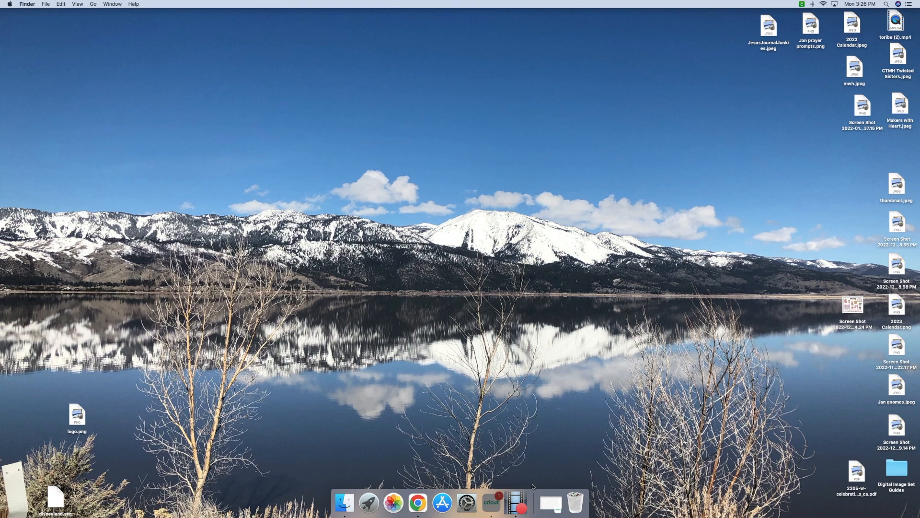
{"action": "left_click", "coordinate": [490, 509]}
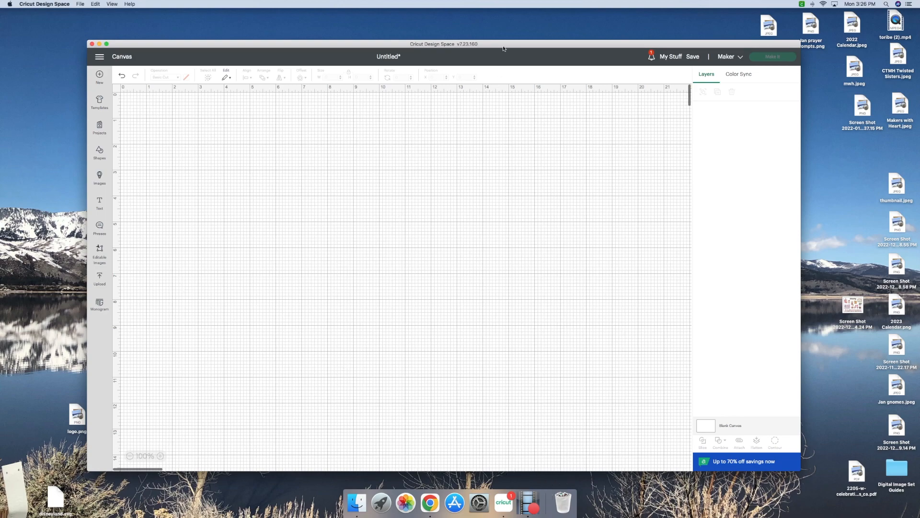
{"action": "left_click_drag", "start_coordinate": [504, 46], "coordinate": [524, 45]}
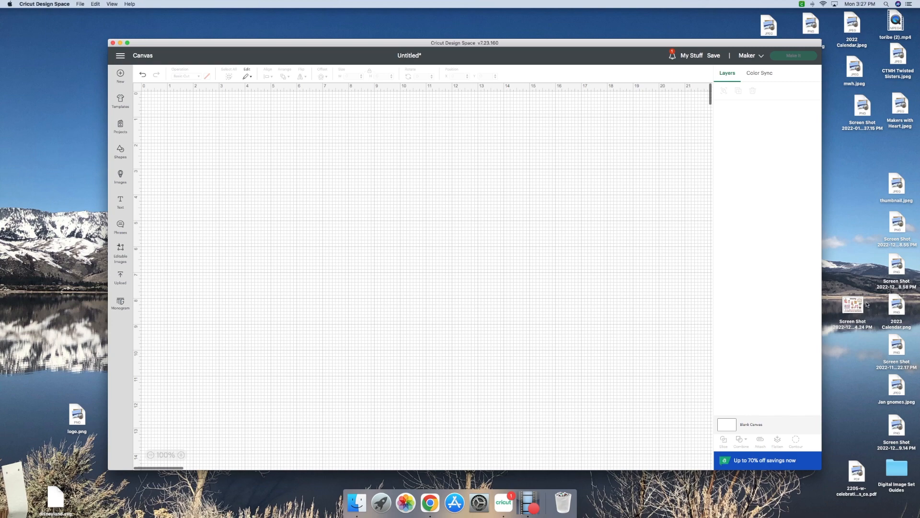
Load the January sticker sheet screenshot from the desktop as a new image upload and set its image type to Complex.
{"action": "left_click", "coordinate": [120, 280]}
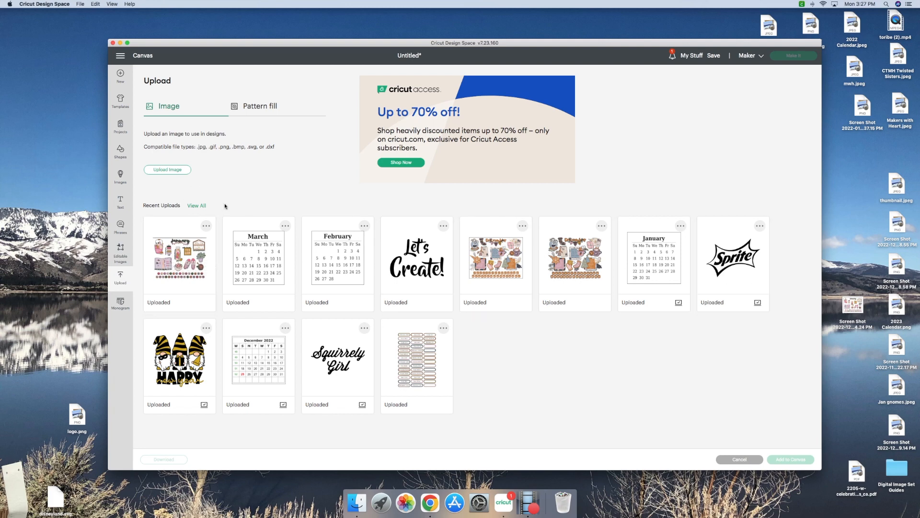
{"action": "left_click", "coordinate": [177, 171]}
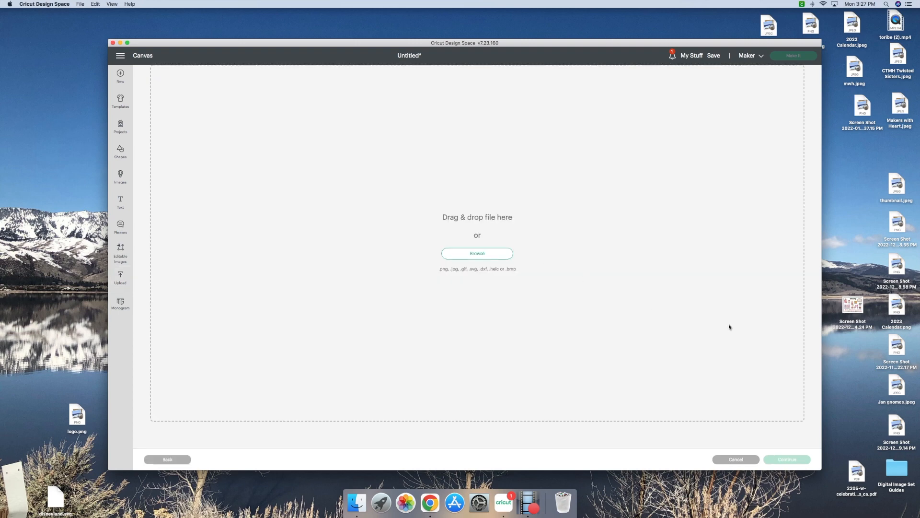
{"action": "left_click", "coordinate": [664, 270]}
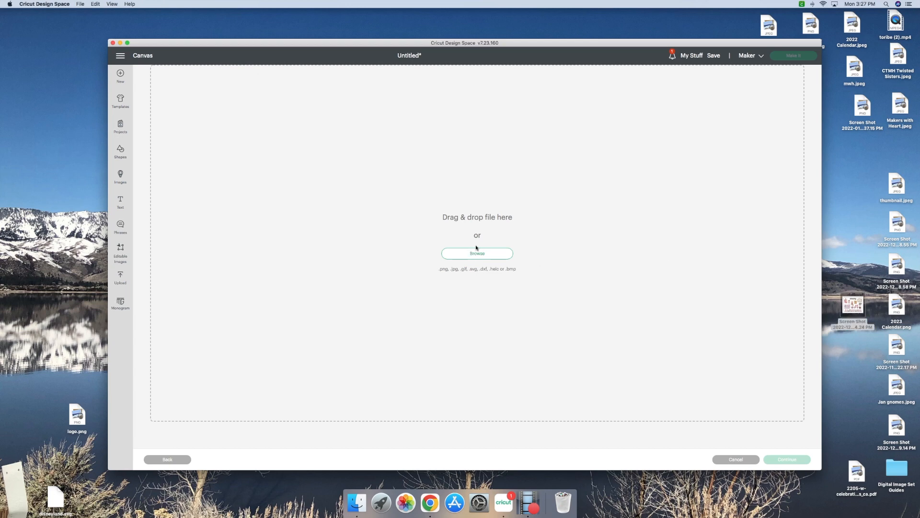
{"action": "left_click_drag", "start_coordinate": [858, 305], "coordinate": [472, 221]}
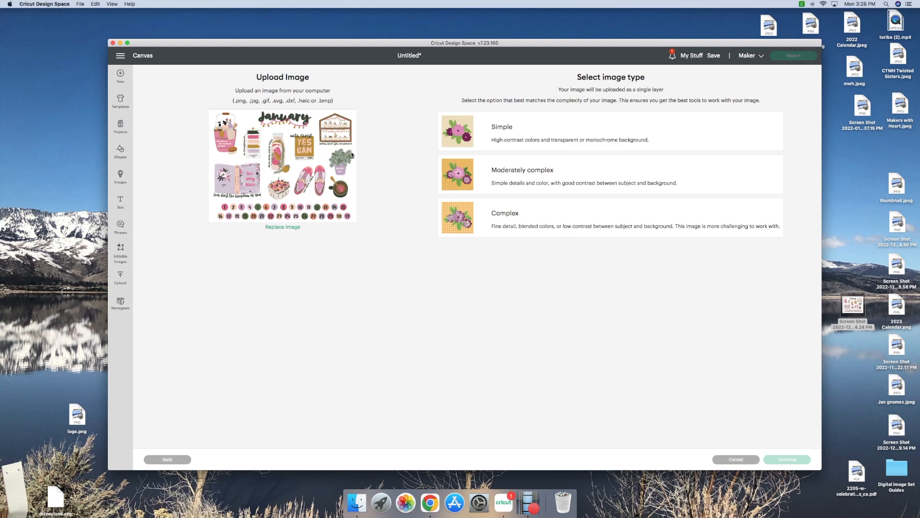
{"action": "left_click", "coordinate": [537, 222]}
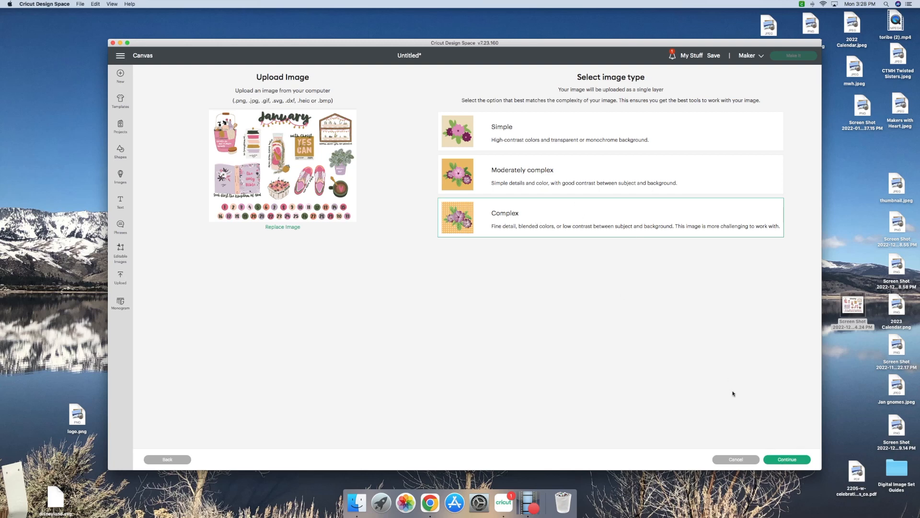
{"action": "left_click", "coordinate": [778, 461]}
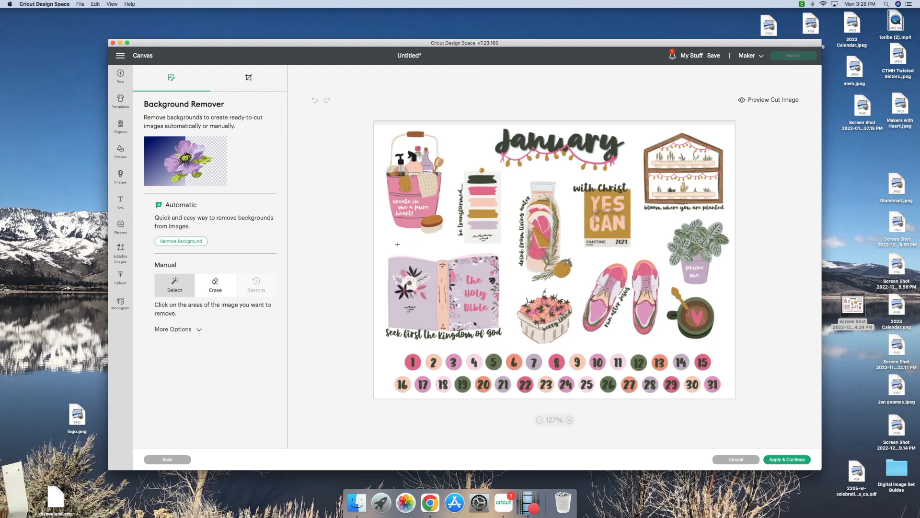
Try the automatic background removal, revert it, and clear the sticker sheet's white background manually with the Select tool.
{"action": "left_click", "coordinate": [195, 243]}
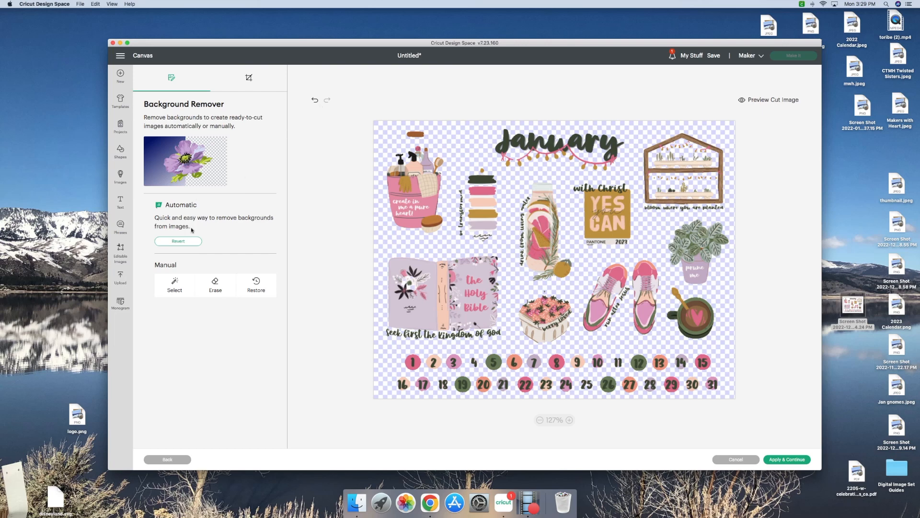
{"action": "left_click", "coordinate": [186, 242]}
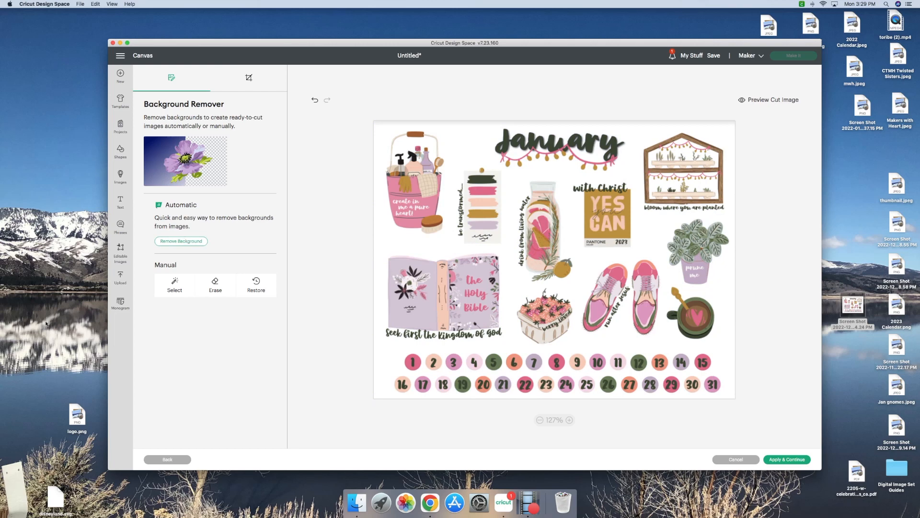
{"action": "left_click", "coordinate": [175, 286]}
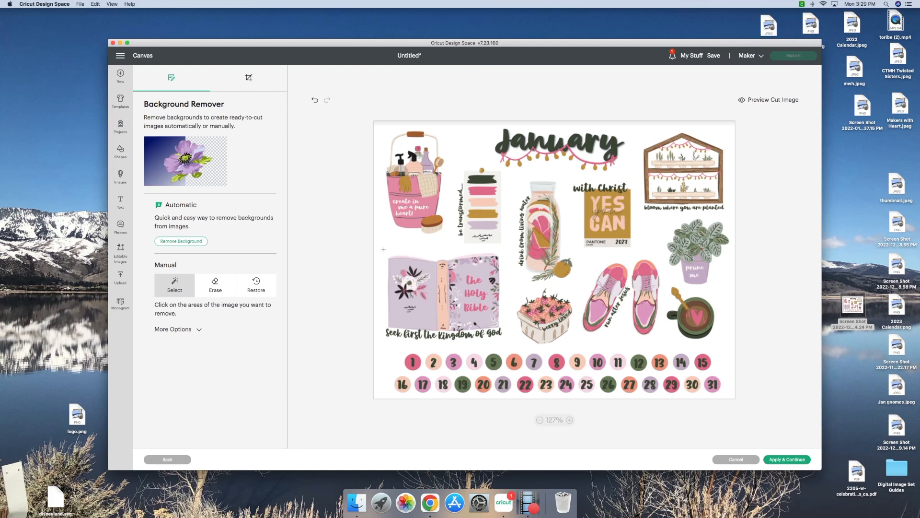
{"action": "left_click", "coordinate": [436, 247]}
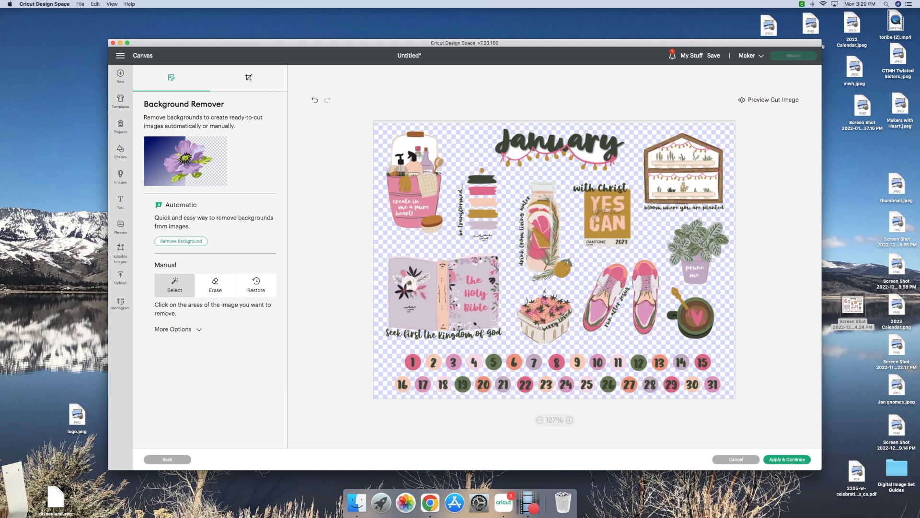
{"action": "left_click", "coordinate": [787, 460]}
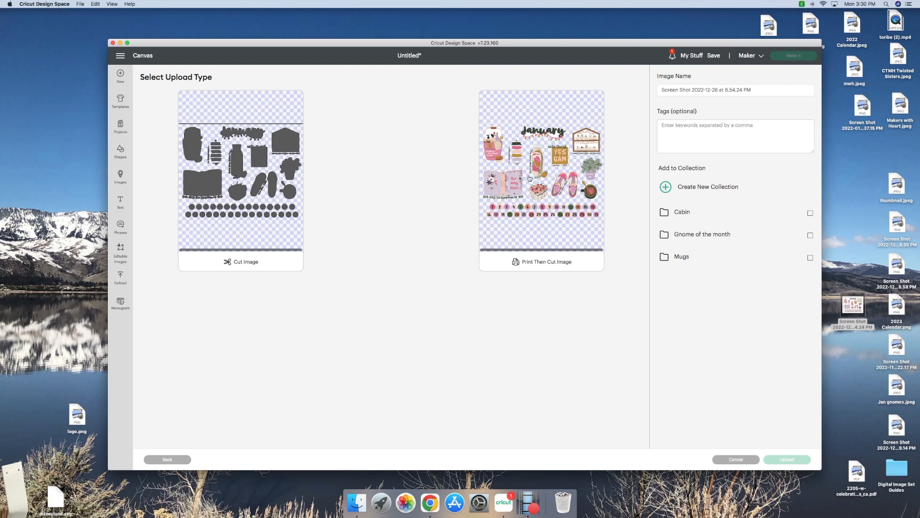
Select the whole image name on the upload type page and cancel the upload.
{"action": "left_click", "coordinate": [754, 89]}
{"action": "left_click_drag", "start_coordinate": [659, 89], "coordinate": [752, 96]}
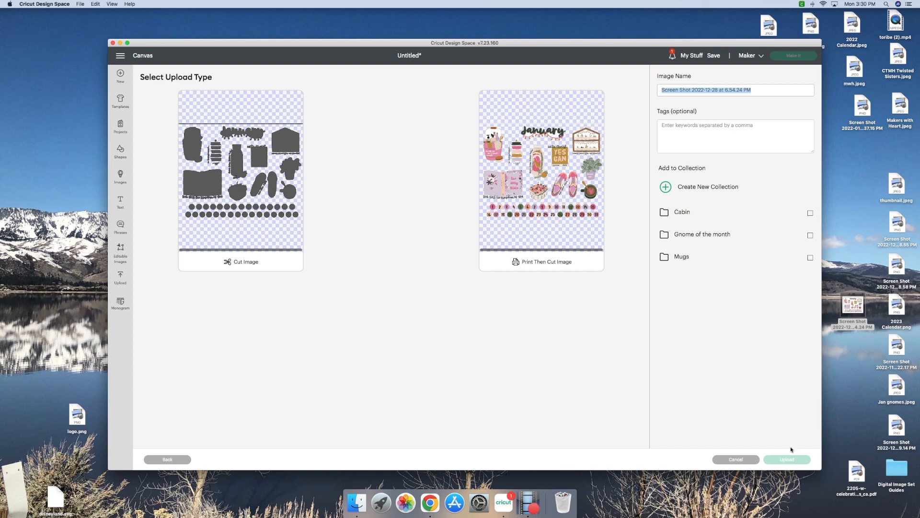
{"action": "left_click", "coordinate": [738, 461]}
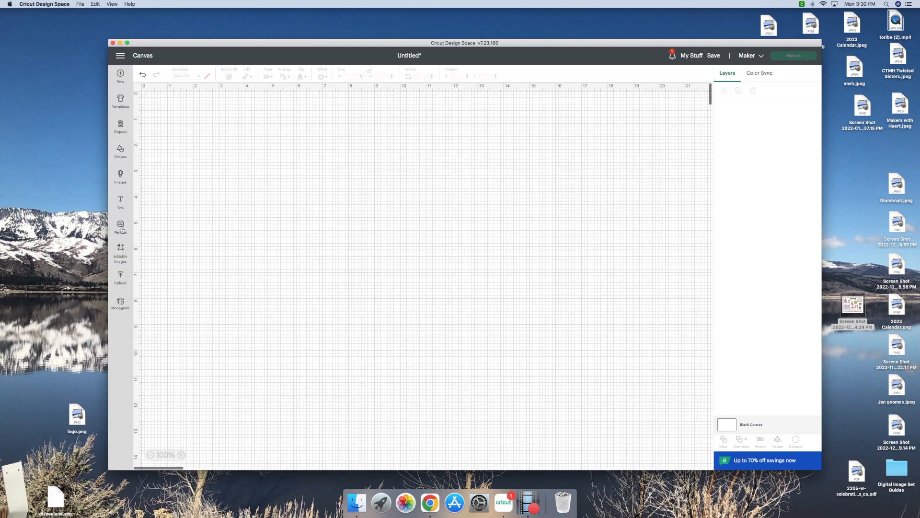
Add the already uploaded January planner sticker sheet to the canvas and enlarge it to about 11.2 × 8.43 in.
{"action": "left_click", "coordinate": [121, 280]}
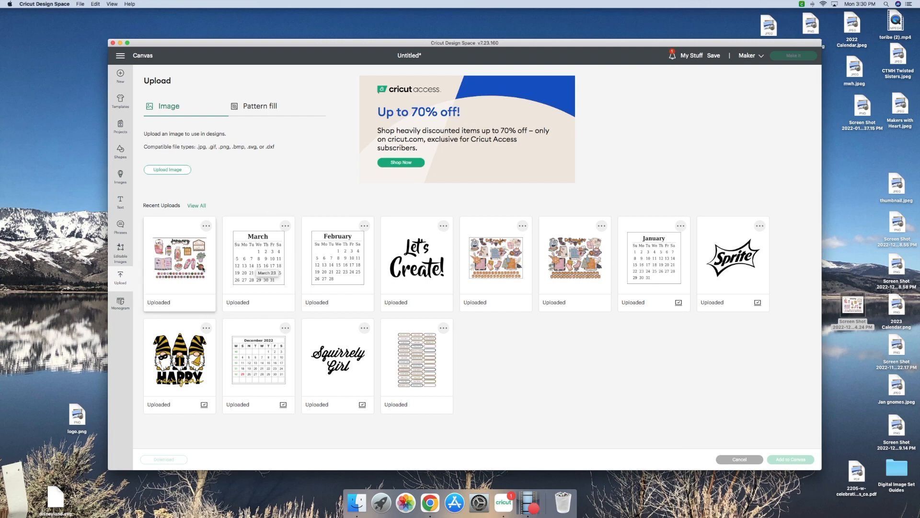
{"action": "left_click", "coordinate": [171, 257]}
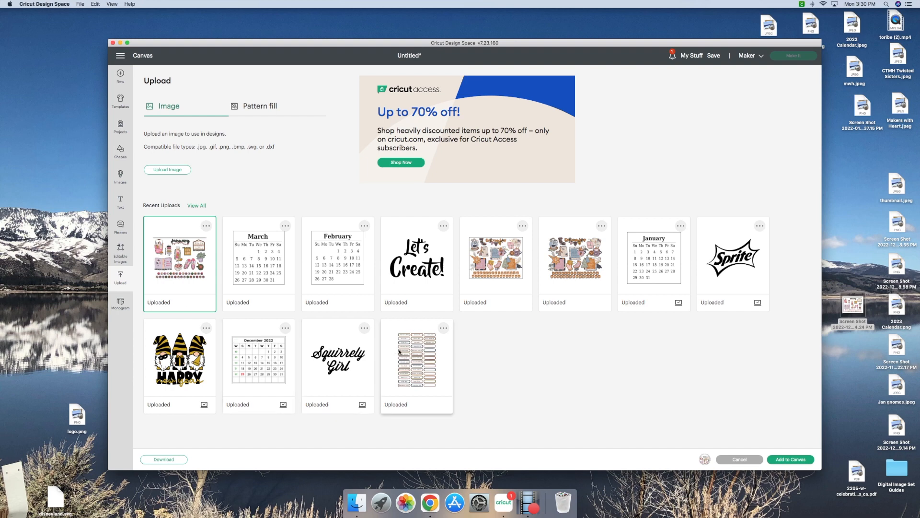
{"action": "left_click", "coordinate": [782, 460]}
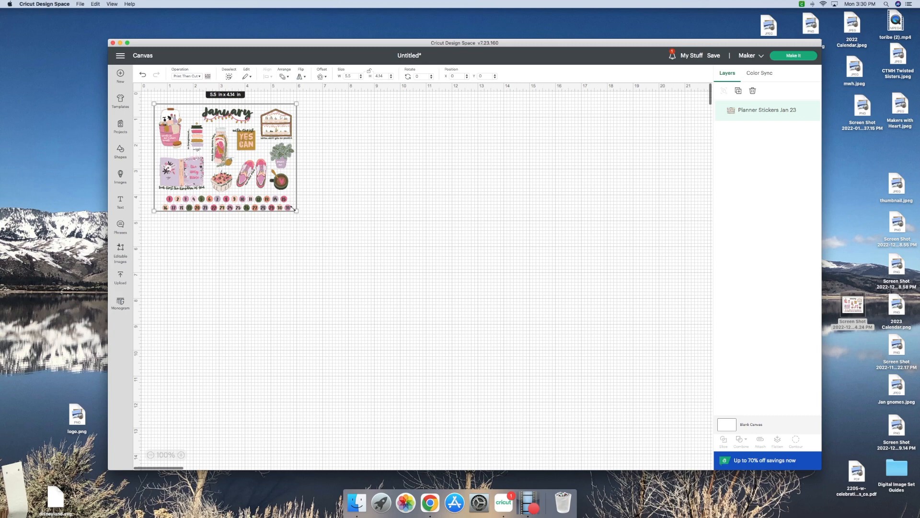
{"action": "left_click_drag", "start_coordinate": [295, 212], "coordinate": [392, 327]}
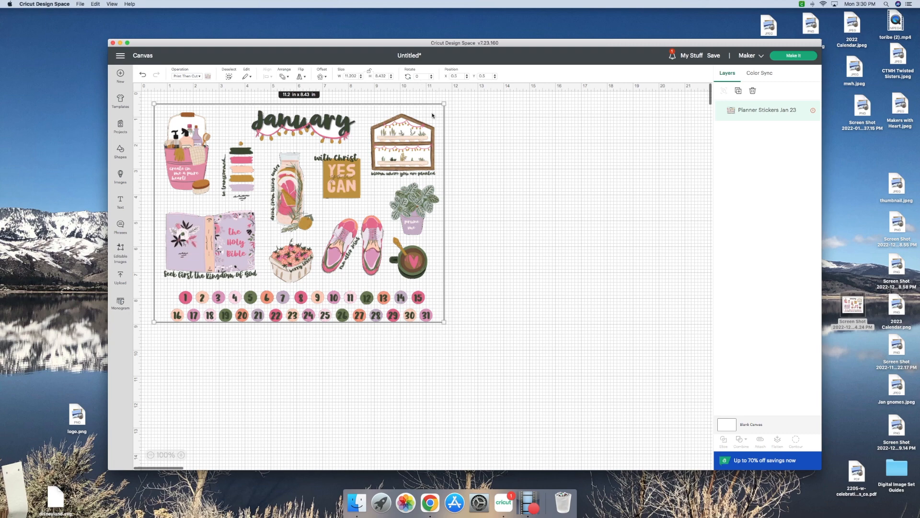
{"action": "left_click_drag", "start_coordinate": [531, 44], "coordinate": [600, 62]}
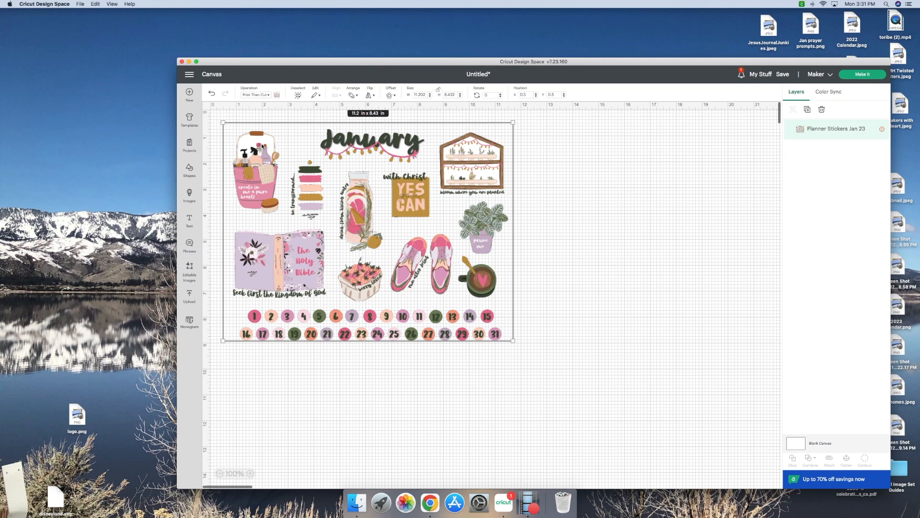
Cover the plant shelf sticker with a square about 2.96 in wide and slice it out of the sticker sheet.
{"action": "left_click", "coordinate": [189, 197]}
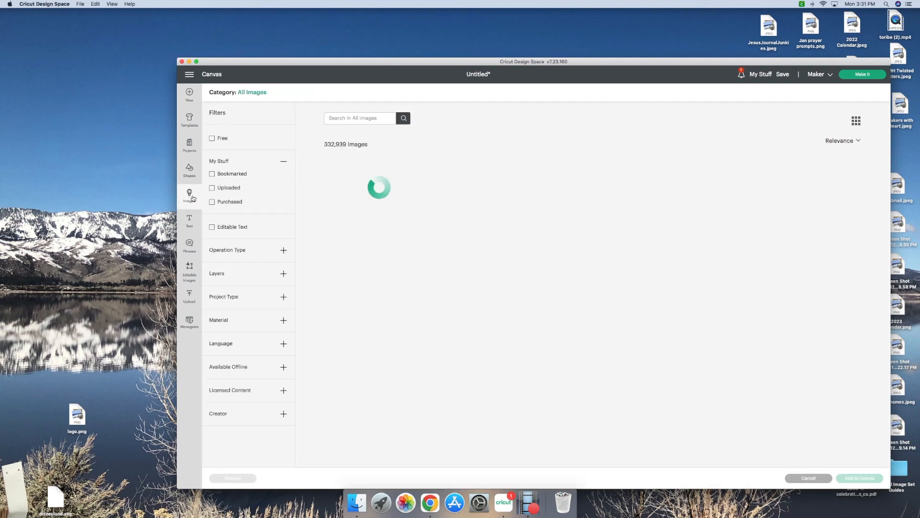
{"action": "left_click", "coordinate": [190, 168]}
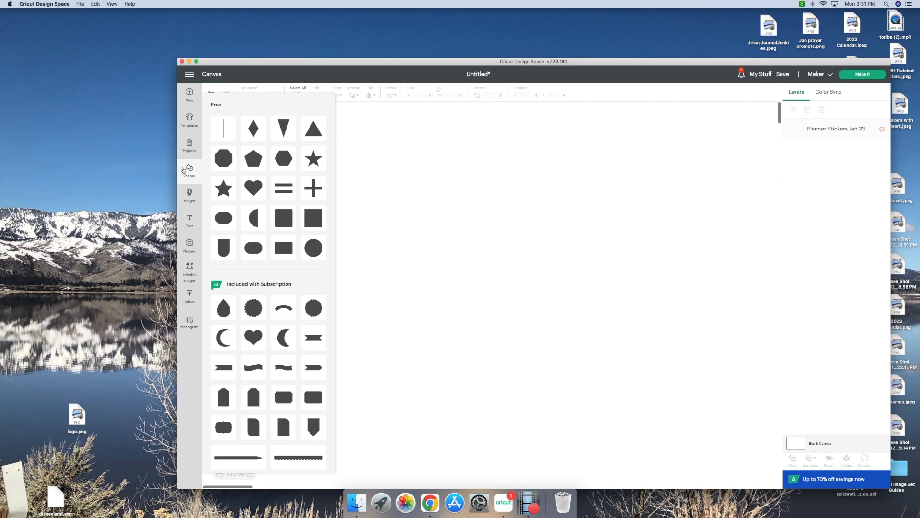
{"action": "left_click", "coordinate": [310, 220]}
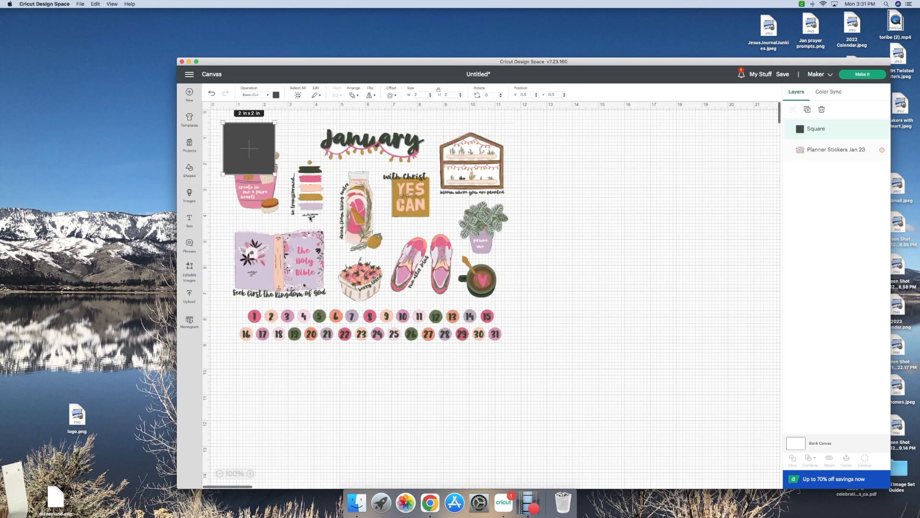
{"action": "left_click_drag", "start_coordinate": [248, 150], "coordinate": [483, 169]}
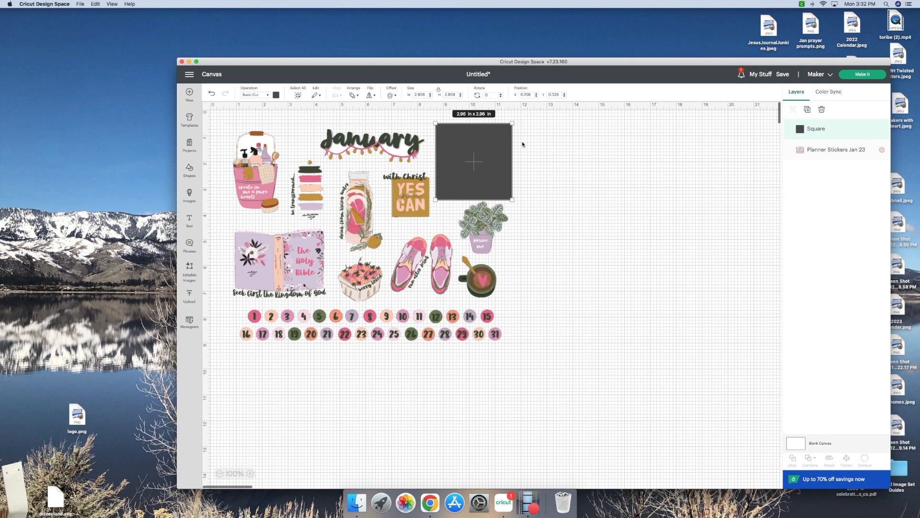
{"action": "left_click", "coordinate": [828, 152]}
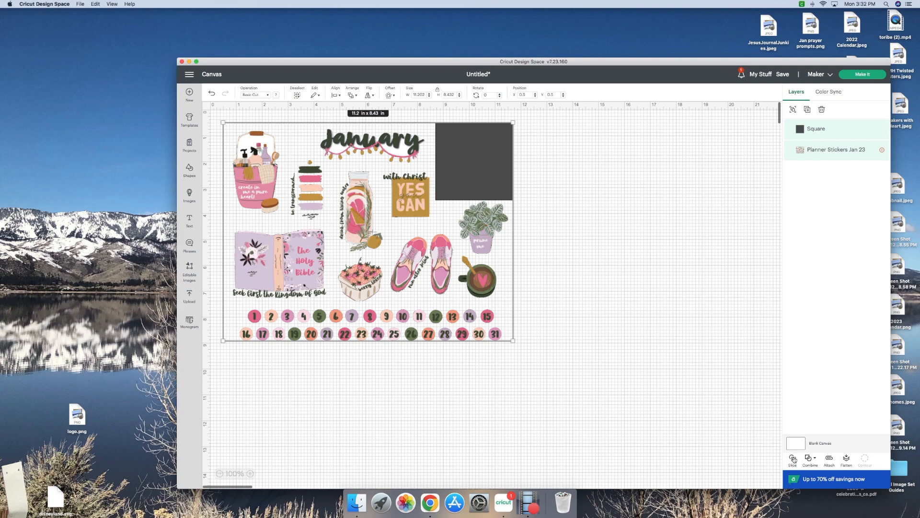
{"action": "scroll", "coordinate": [538, 157], "scroll_direction": "down", "scroll_amount": 1}
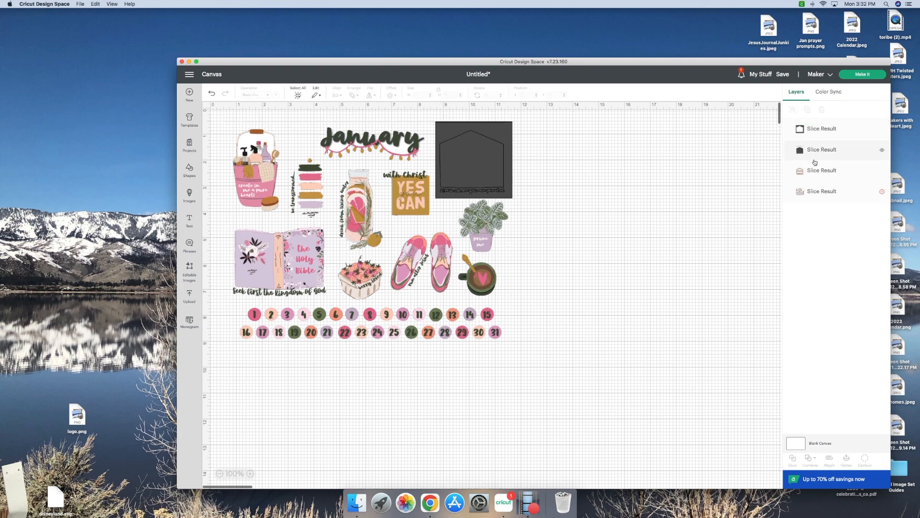
Delete the two dark leftover slice pieces and move the cut-out plant shelf sticker to the empty canvas area beside the sheet.
{"action": "left_click_drag", "start_coordinate": [496, 165], "coordinate": [684, 166]}
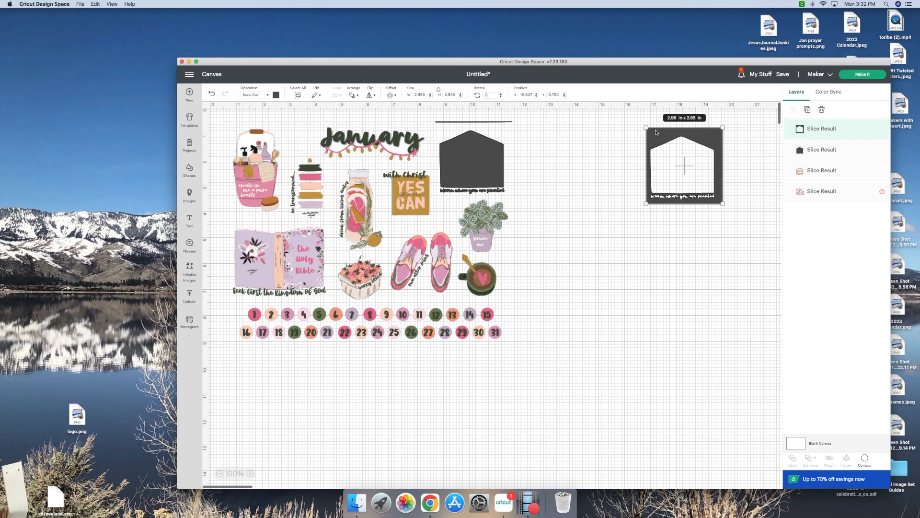
{"action": "key", "text": "Delete"}
{"action": "left_click_drag", "start_coordinate": [499, 149], "coordinate": [689, 159]}
{"action": "key", "text": "Delete"}
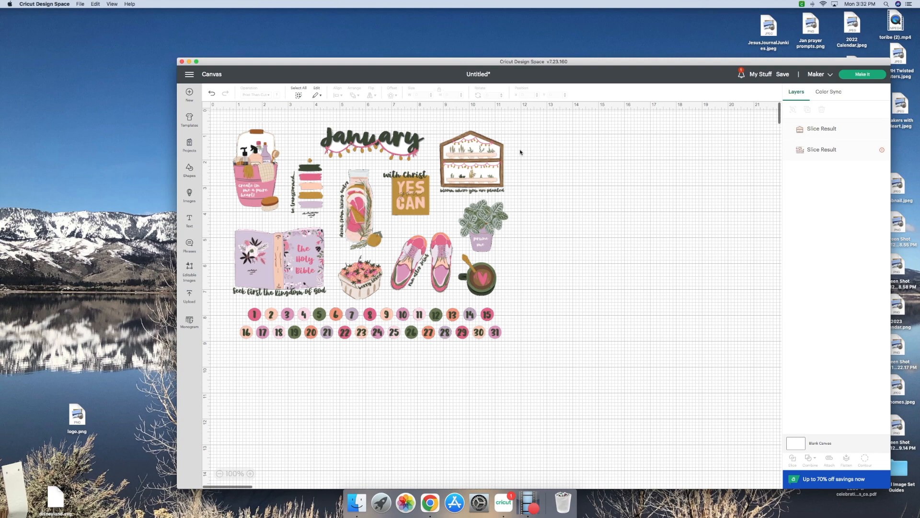
{"action": "left_click_drag", "start_coordinate": [476, 153], "coordinate": [711, 152]}
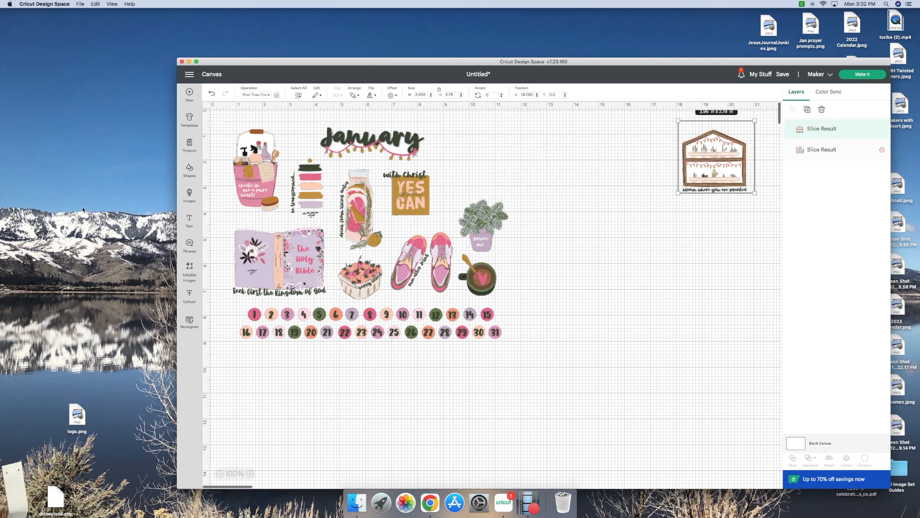
Cover the potted plant sticker with a square about 2.35 in wide and slice it out of the sticker sheet.
{"action": "left_click", "coordinate": [190, 169]}
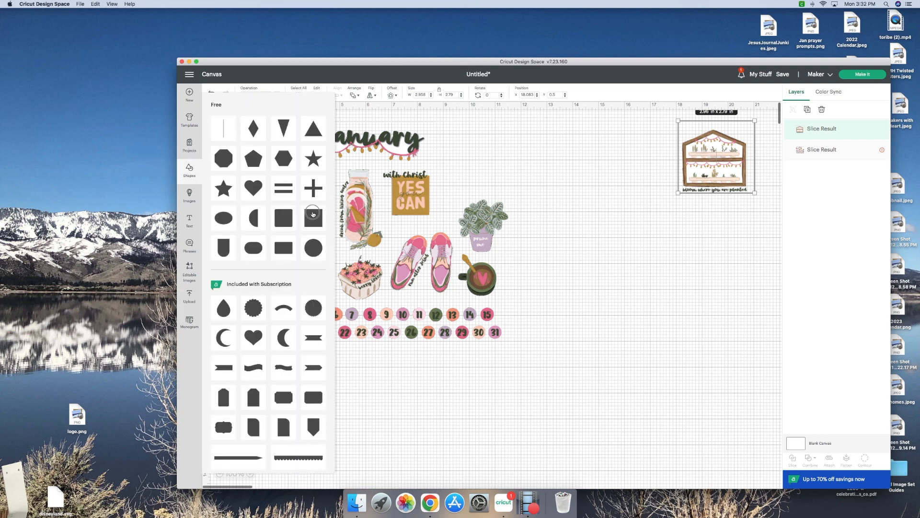
{"action": "left_click", "coordinate": [313, 215]}
{"action": "left_click_drag", "start_coordinate": [256, 163], "coordinate": [510, 253]}
{"action": "left_click_drag", "start_coordinate": [510, 253], "coordinate": [511, 253]}
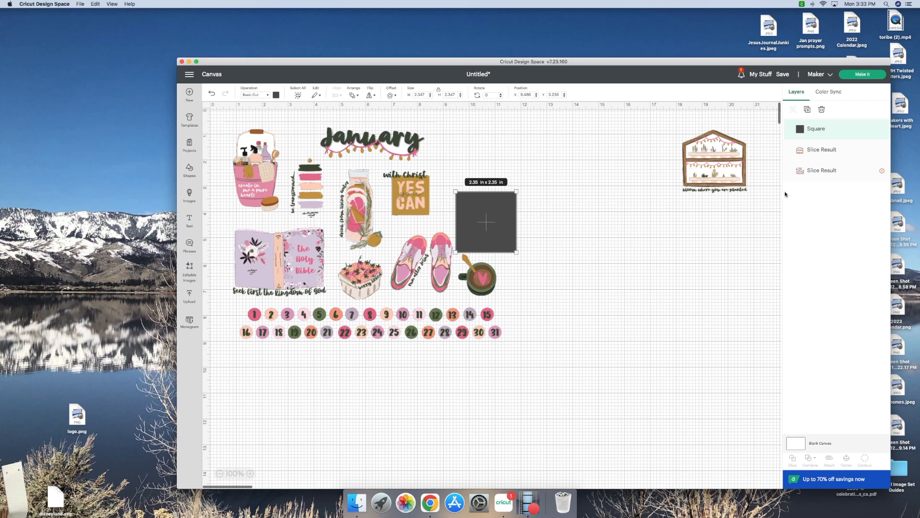
{"action": "left_click", "coordinate": [501, 314], "text": "shift"}
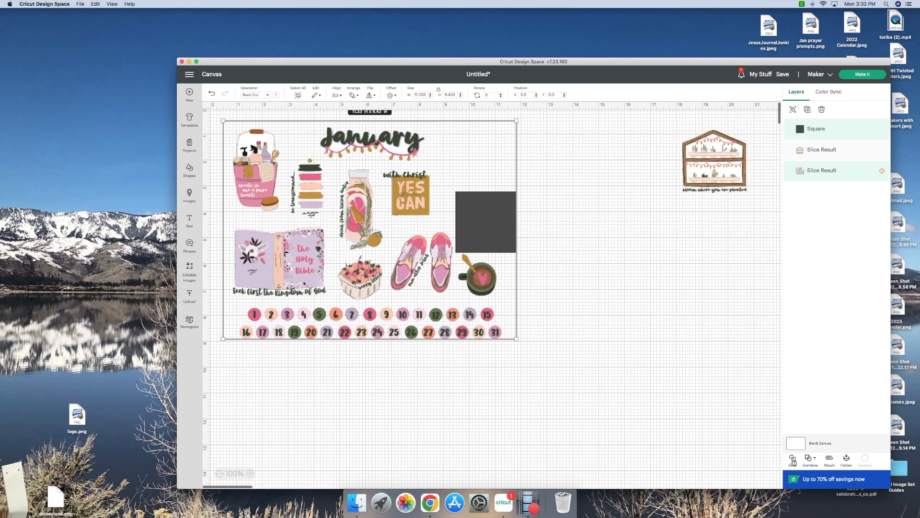
Delete the two dark leftover pieces and move the cut-out potted plant below the plant shelf sticker.
{"action": "left_click_drag", "start_coordinate": [486, 223], "coordinate": [609, 256]}
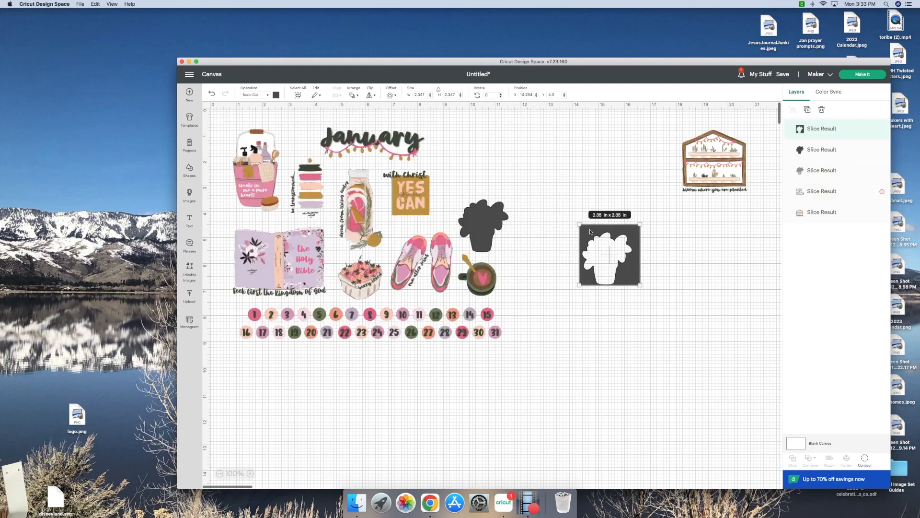
{"action": "key", "text": "Delete"}
{"action": "left_click_drag", "start_coordinate": [500, 221], "coordinate": [637, 253]}
{"action": "key", "text": "Delete"}
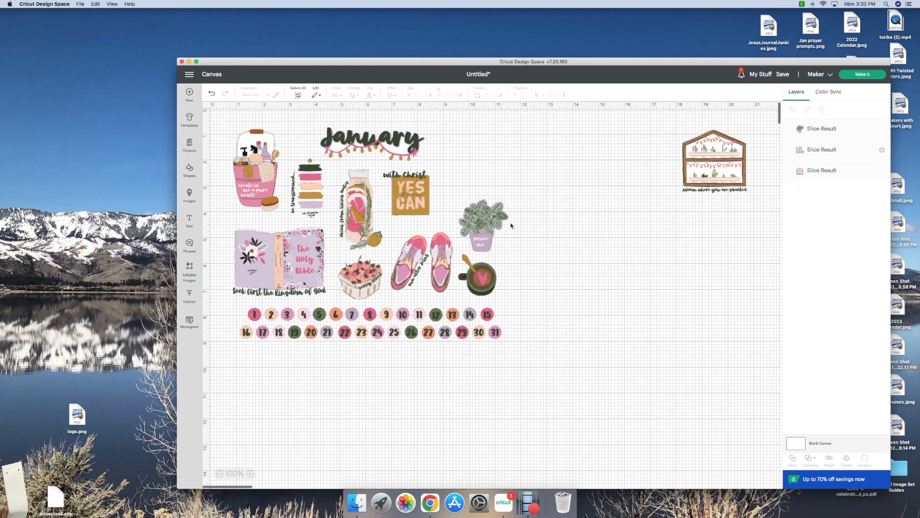
{"action": "left_click_drag", "start_coordinate": [489, 223], "coordinate": [724, 232]}
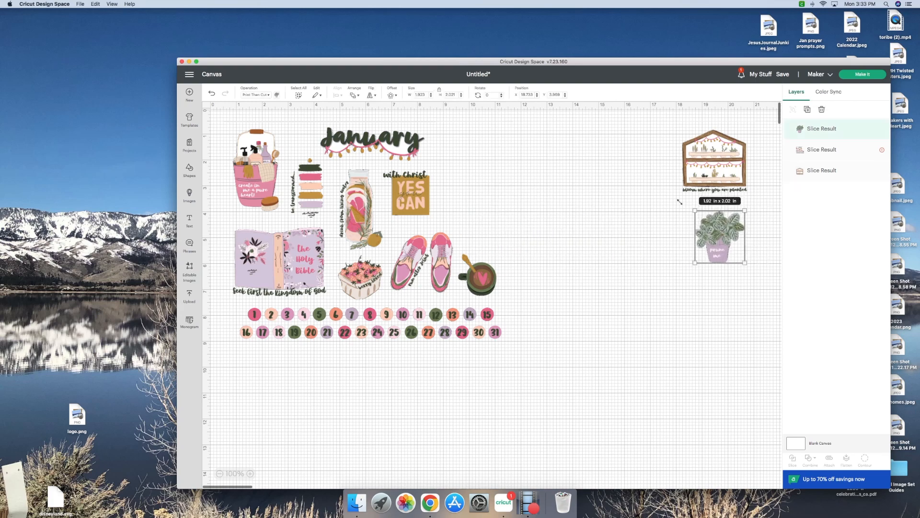
Cover the coffee mug sticker with a square about 2.25 in wide and slice it out of the sticker sheet.
{"action": "left_click", "coordinate": [189, 169]}
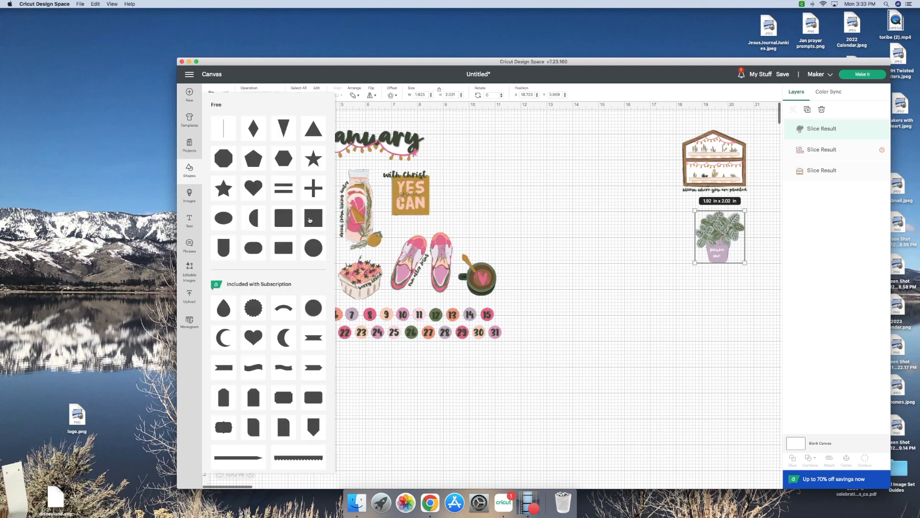
{"action": "left_click", "coordinate": [310, 220]}
{"action": "left_click_drag", "start_coordinate": [269, 166], "coordinate": [511, 296]}
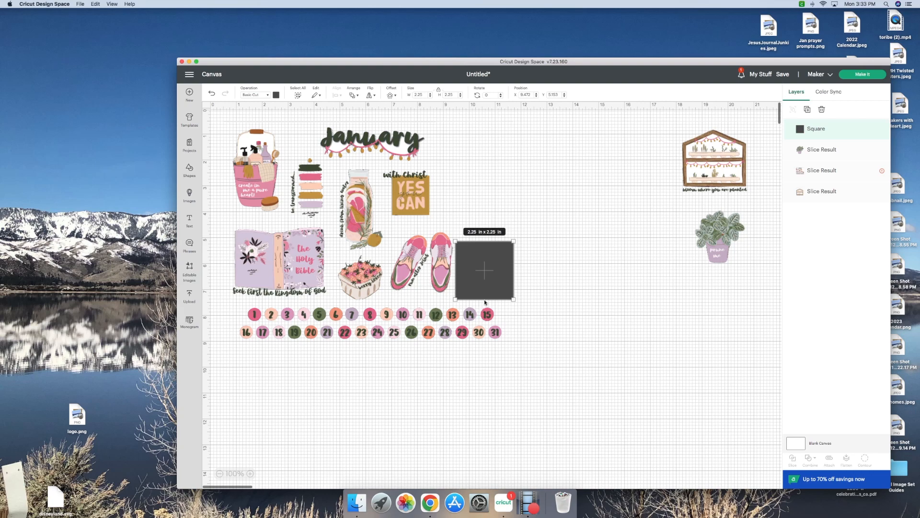
{"action": "left_click", "coordinate": [466, 222], "text": "shift"}
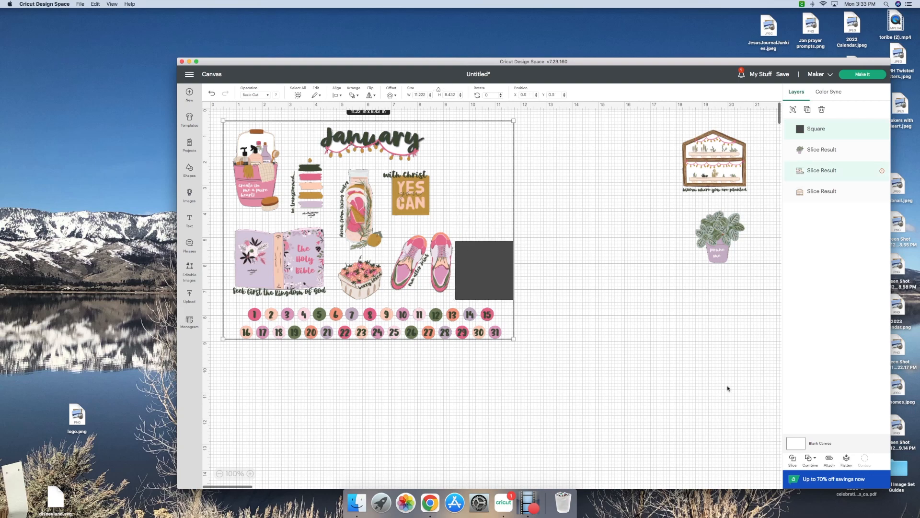
{"action": "left_click", "coordinate": [792, 460]}
Delete the mug's two dark leftover pieces and move the cut-out mug below the potted plant.
{"action": "left_click_drag", "start_coordinate": [474, 270], "coordinate": [631, 297]}
{"action": "key", "text": "Delete"}
{"action": "left_click_drag", "start_coordinate": [488, 278], "coordinate": [573, 285]}
{"action": "key", "text": "Delete"}
{"action": "left_click_drag", "start_coordinate": [484, 275], "coordinate": [723, 294]}
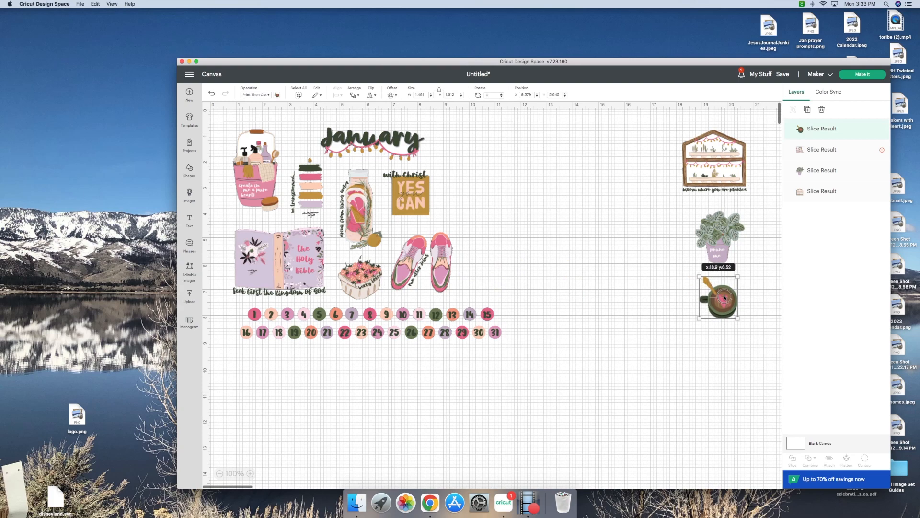
Move the remaining sticker sheet away from the canvas corner to about X 2.04, Y 1.85.
{"action": "left_click_drag", "start_coordinate": [418, 190], "coordinate": [457, 224]}
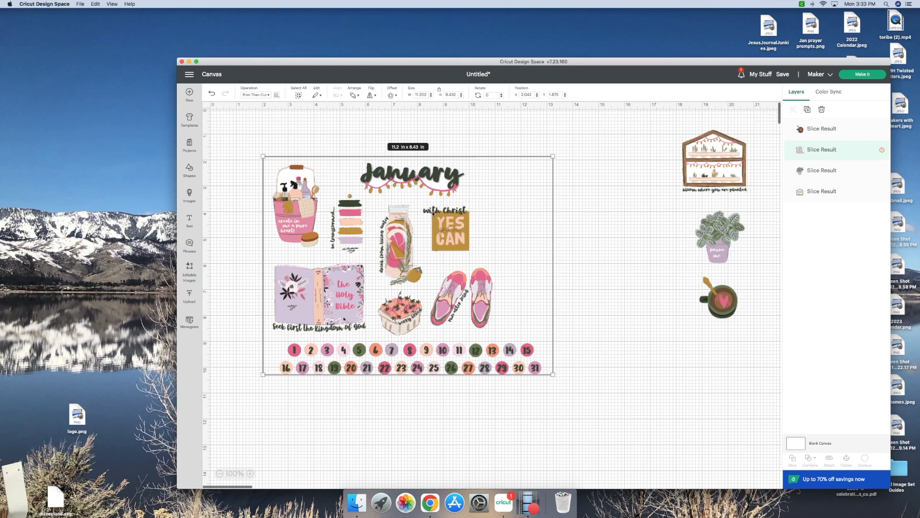
{"action": "scroll", "coordinate": [432, 218], "scroll_direction": "up", "scroll_amount": 1}
{"action": "key", "text": "Up"}
{"action": "key", "text": "Up"}
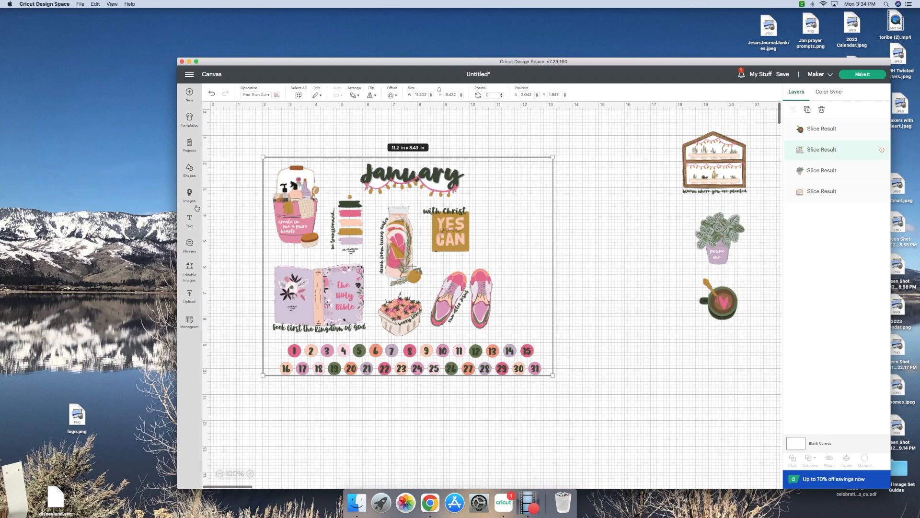
Cover the "with Christ YES CAN" sticker with a square about 2.33 in wide and slice it out of the sheet.
{"action": "left_click", "coordinate": [190, 170]}
{"action": "left_click", "coordinate": [312, 217]}
{"action": "left_click_drag", "start_coordinate": [263, 154], "coordinate": [459, 246]}
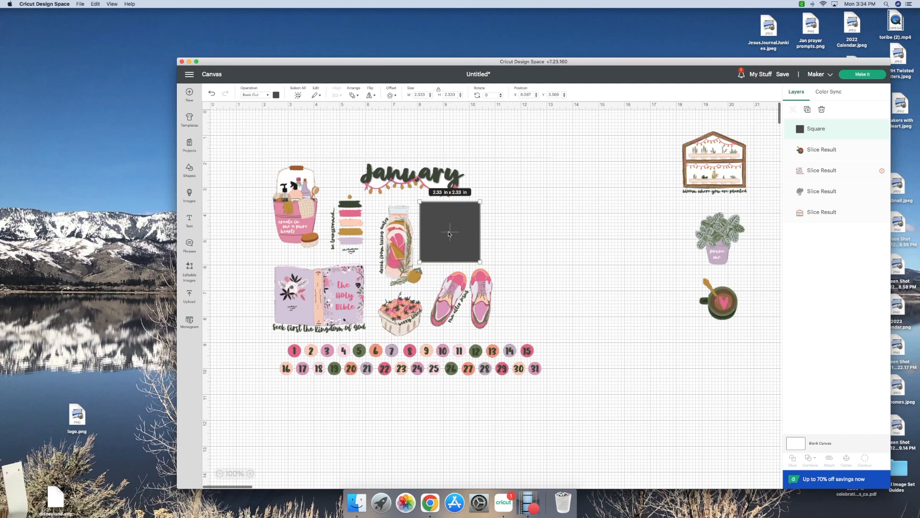
{"action": "left_click", "coordinate": [416, 193], "text": "shift"}
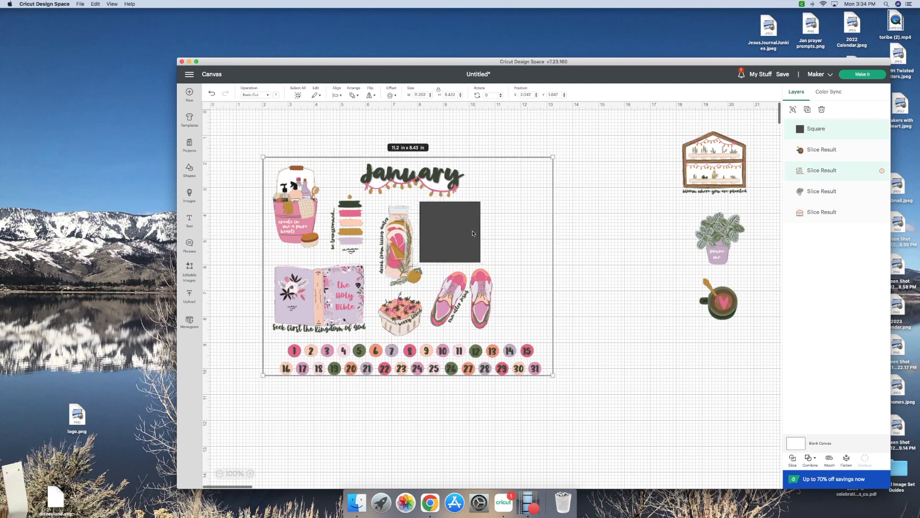
Delete the two dark leftover pieces and place the cut-out "with Christ YES CAN" sticker beside the plant shelf.
{"action": "left_click_drag", "start_coordinate": [456, 233], "coordinate": [574, 272]}
{"action": "key", "text": "Delete"}
{"action": "left_click_drag", "start_coordinate": [463, 237], "coordinate": [592, 271]}
{"action": "key", "text": "Delete"}
{"action": "left_click_drag", "start_coordinate": [451, 225], "coordinate": [661, 140]}
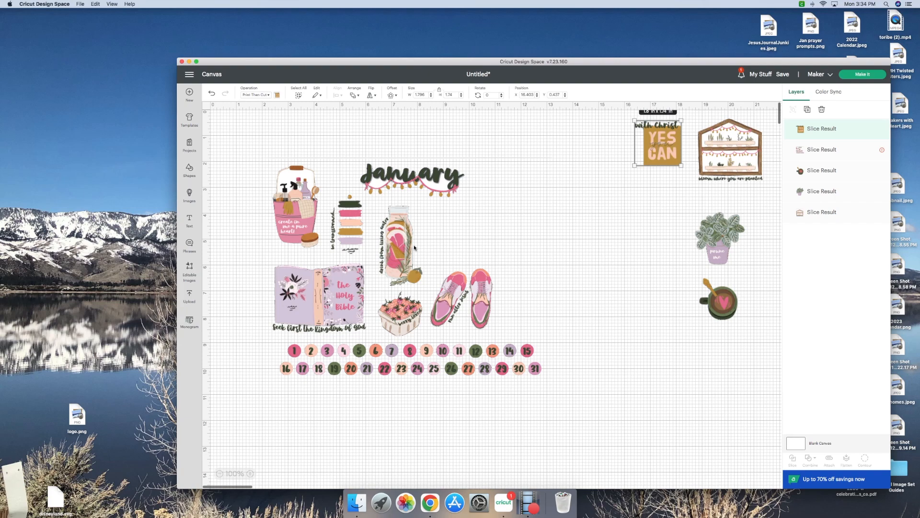
Cover both rows of date numbers with a square stretched to about 11.74 × 1.99 in and slice them out.
{"action": "left_click", "coordinate": [193, 173]}
{"action": "left_click", "coordinate": [306, 225]}
{"action": "left_click_drag", "start_coordinate": [269, 173], "coordinate": [290, 374]}
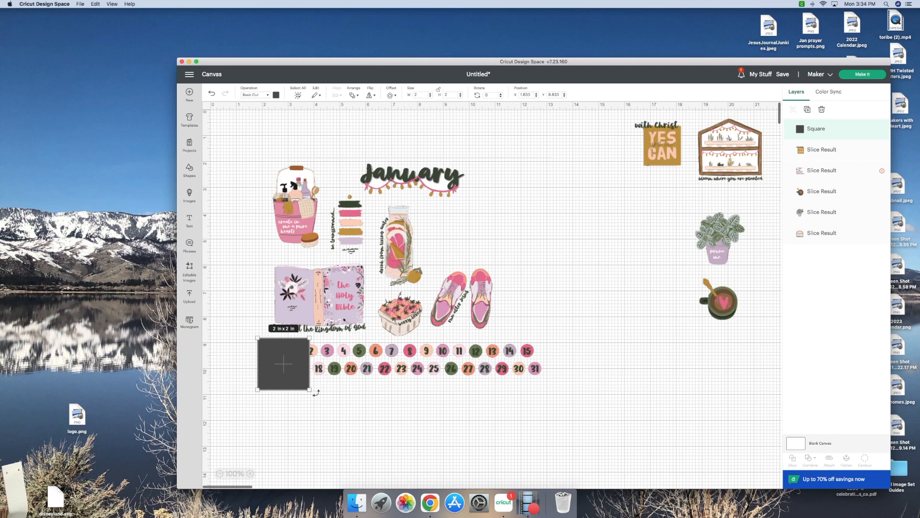
{"action": "left_click_drag", "start_coordinate": [310, 390], "coordinate": [562, 389]}
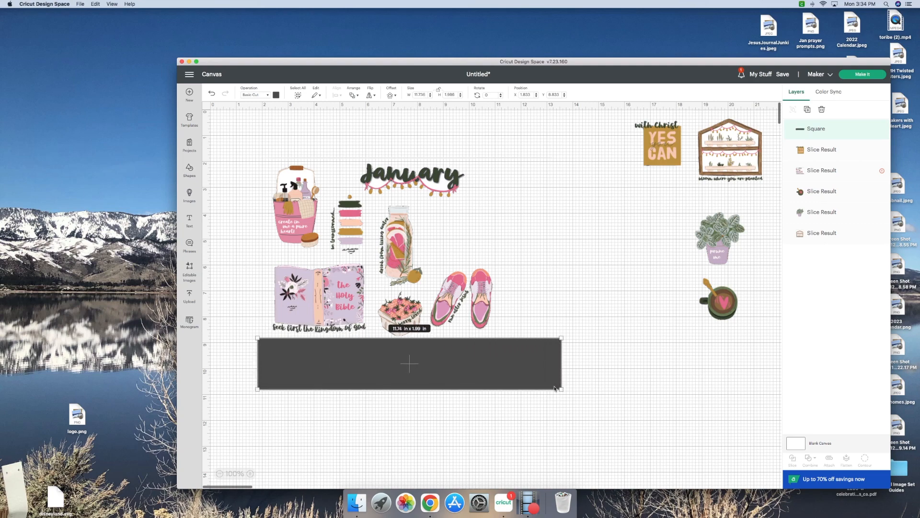
{"action": "left_click_drag", "start_coordinate": [416, 367], "coordinate": [412, 368]}
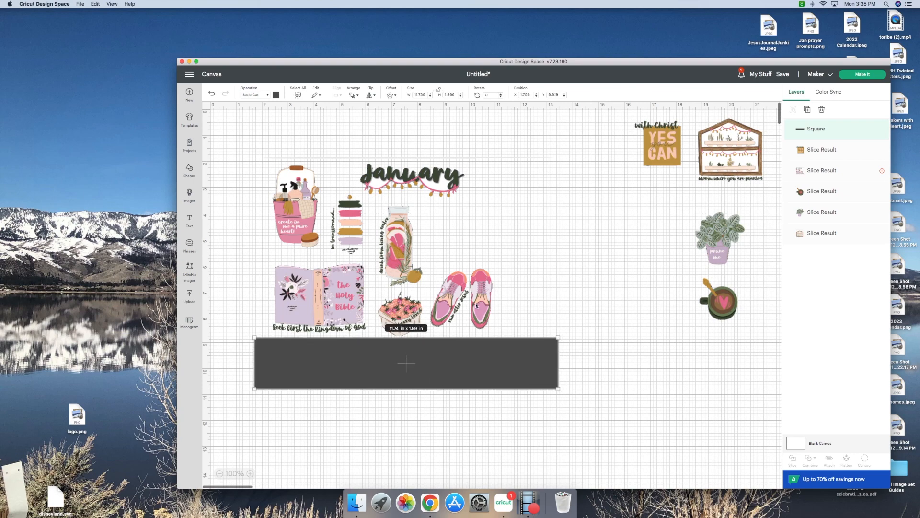
{"action": "left_click", "coordinate": [516, 255], "text": "shift"}
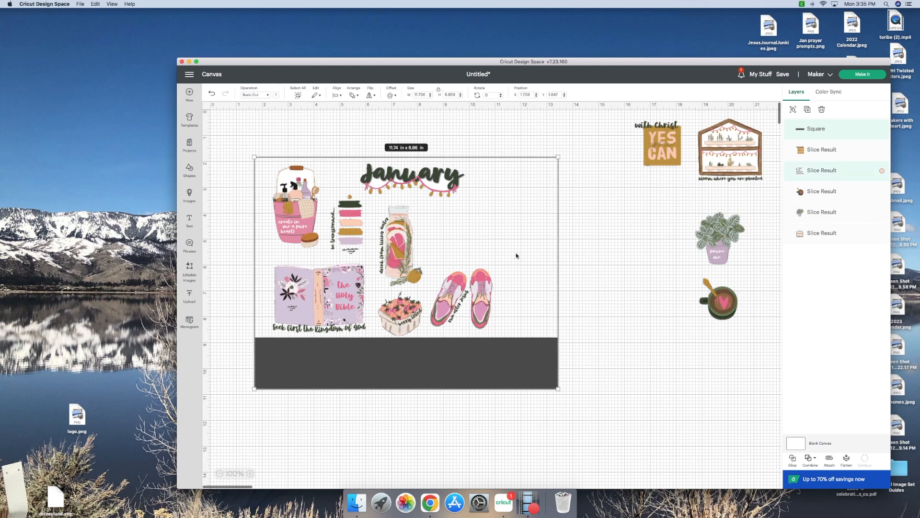
{"action": "left_click", "coordinate": [792, 459]}
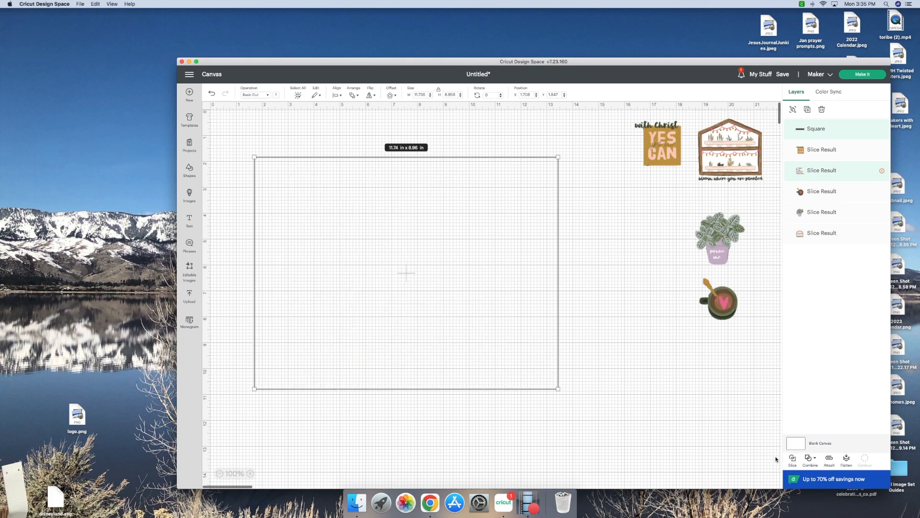
Delete the two dark leftover strips and move the cut-out date numbers to the empty canvas area well below the sheet.
{"action": "left_click_drag", "start_coordinate": [402, 382], "coordinate": [500, 437]}
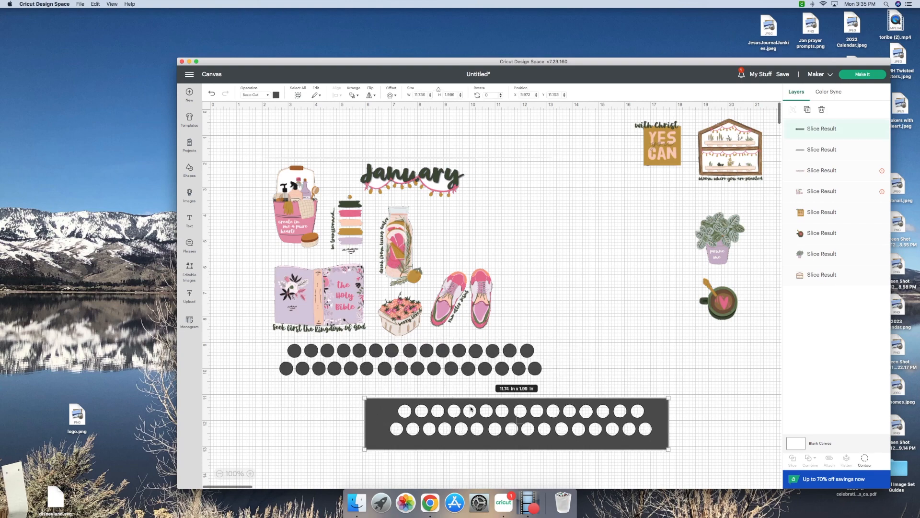
{"action": "key", "text": "Delete"}
{"action": "left_click_drag", "start_coordinate": [431, 367], "coordinate": [509, 418]}
{"action": "key", "text": "Delete"}
{"action": "left_click_drag", "start_coordinate": [431, 372], "coordinate": [670, 479]}
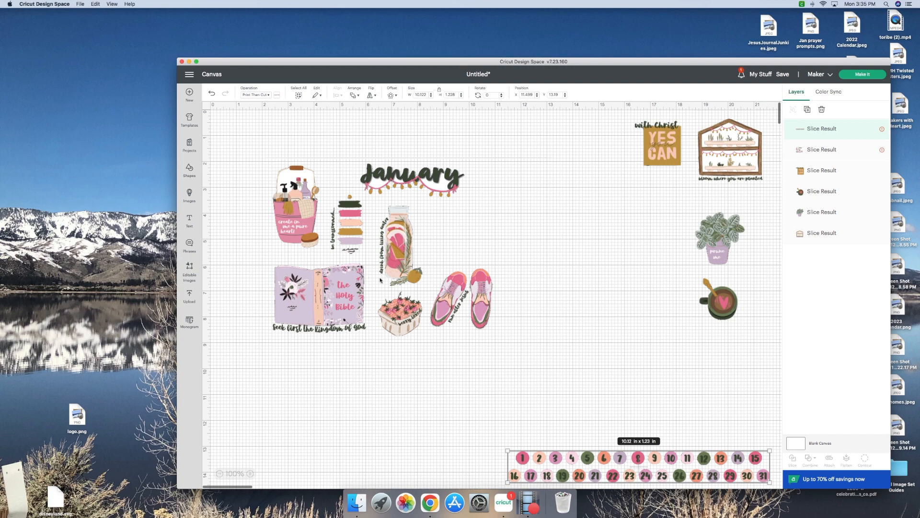
Cover the pink bucket sticker with an unlocked square stretched to about 3.04 × 4.04 in and slice it out.
{"action": "left_click", "coordinate": [190, 172]}
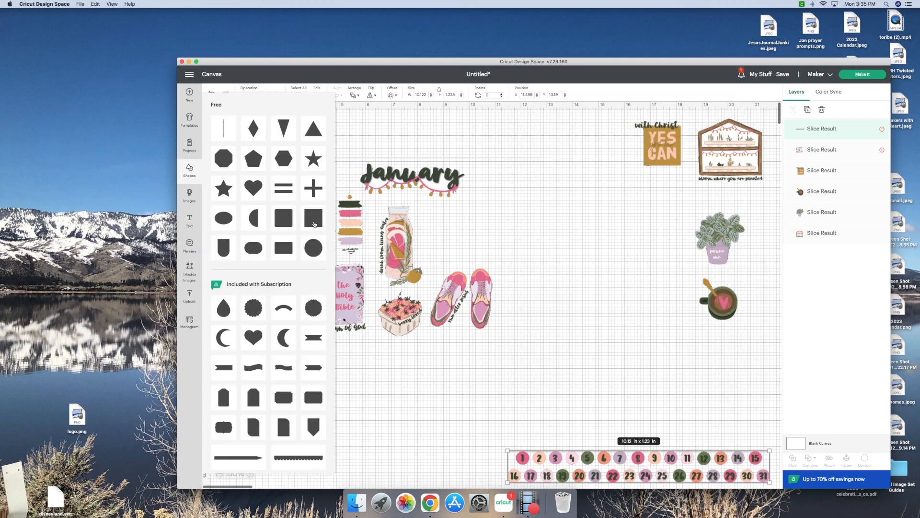
{"action": "left_click", "coordinate": [314, 221]}
{"action": "left_click_drag", "start_coordinate": [269, 180], "coordinate": [316, 234]}
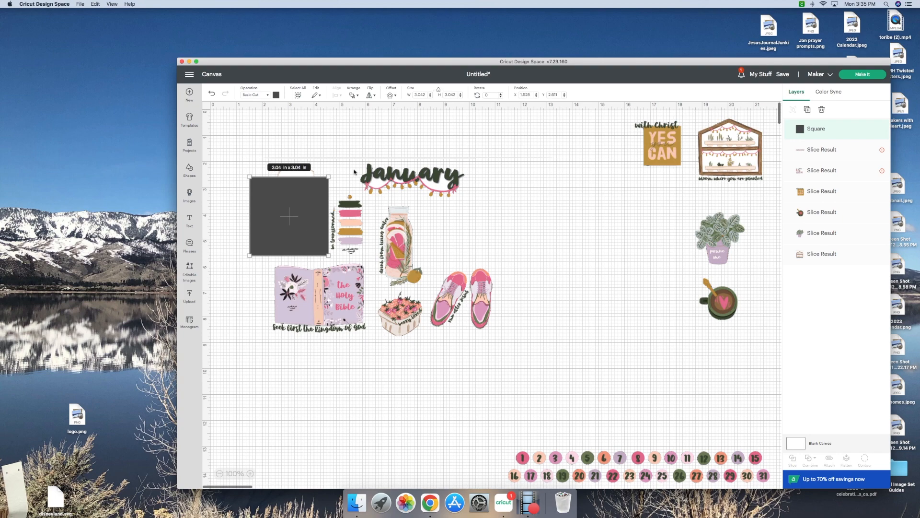
{"action": "left_click", "coordinate": [439, 91]}
{"action": "left_click_drag", "start_coordinate": [328, 177], "coordinate": [328, 151]}
{"action": "left_click", "coordinate": [380, 248], "text": "shift"}
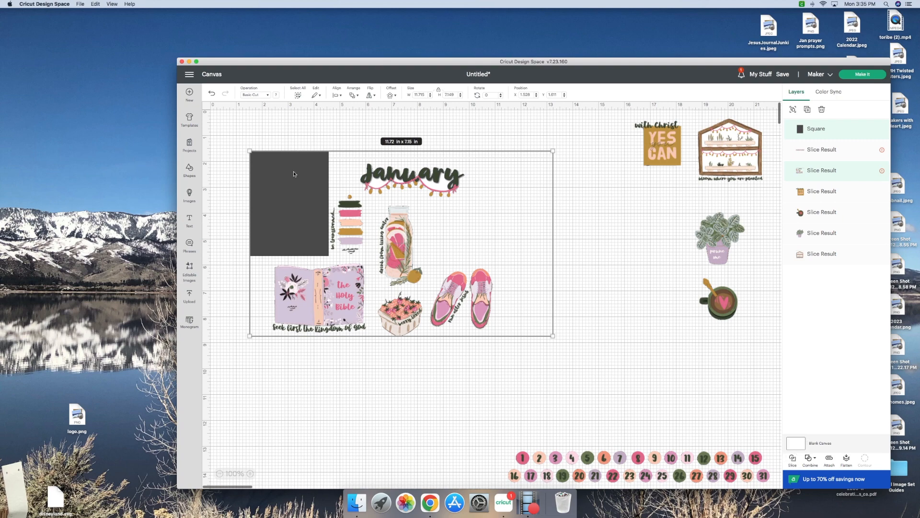
Delete the bucket's two dark leftover pieces and move the cut-out bucket below the "with Christ YES CAN" sticker.
{"action": "left_click_drag", "start_coordinate": [301, 187], "coordinate": [550, 298]}
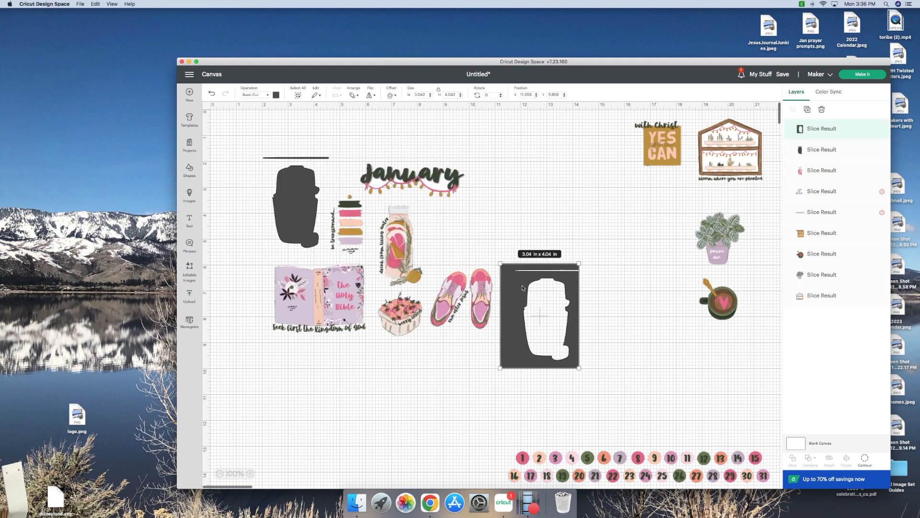
{"action": "key", "text": "Delete"}
{"action": "left_click_drag", "start_coordinate": [311, 206], "coordinate": [599, 321]}
{"action": "key", "text": "Delete"}
{"action": "left_click_drag", "start_coordinate": [290, 204], "coordinate": [643, 228]}
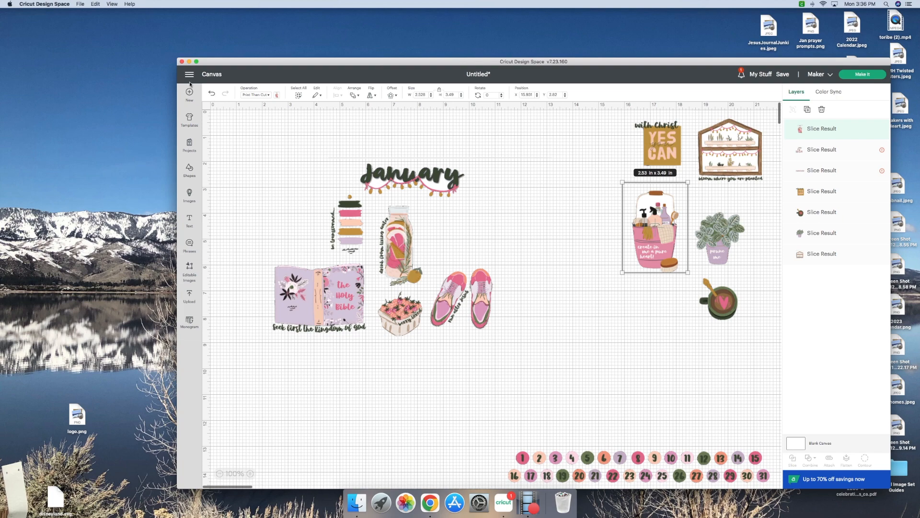
Add a square over the January title and stretch it to about 6.15 × 2.19 in.
{"action": "left_click", "coordinate": [189, 168]}
{"action": "left_click", "coordinate": [309, 221]}
{"action": "left_click_drag", "start_coordinate": [307, 175], "coordinate": [350, 158]}
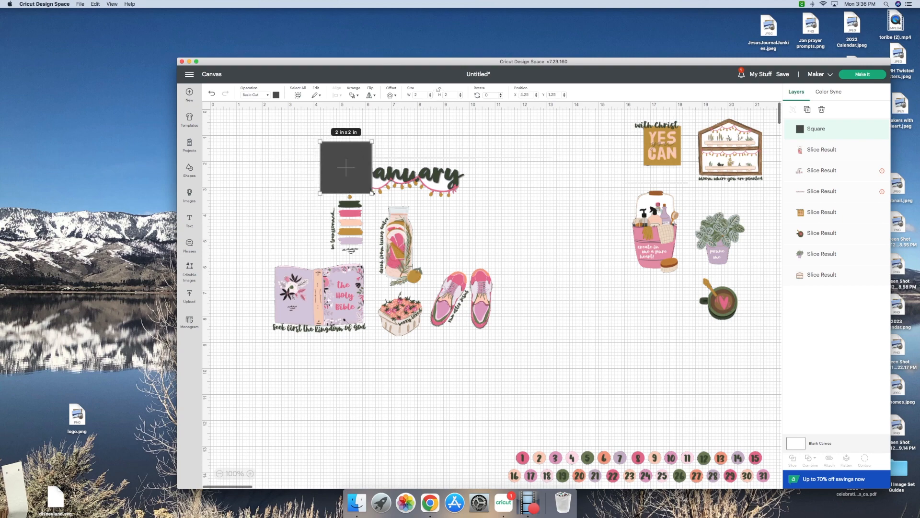
{"action": "left_click_drag", "start_coordinate": [371, 194], "coordinate": [481, 199]}
{"action": "left_click_drag", "start_coordinate": [413, 172], "coordinate": [383, 184]}
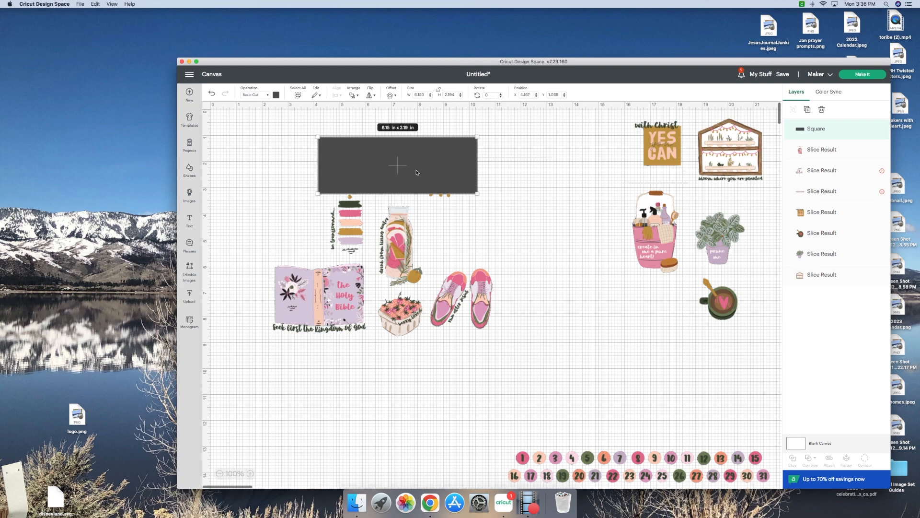
Rotate the rectangle about 6.6° and enlarge it to cover the whole January title, slicing the title out of the sheet.
{"action": "left_click_drag", "start_coordinate": [482, 131], "coordinate": [483, 144]}
{"action": "left_click_drag", "start_coordinate": [445, 168], "coordinate": [445, 173]}
{"action": "left_click", "coordinate": [541, 183]}
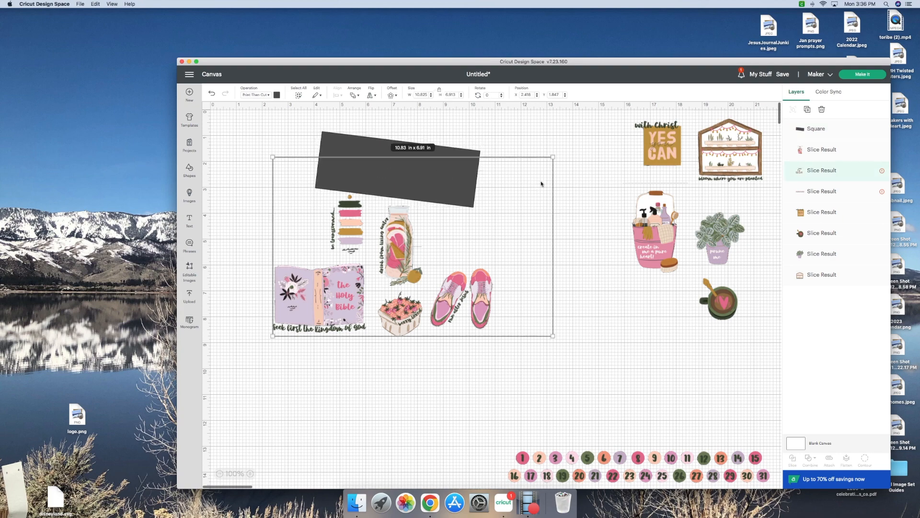
{"action": "left_click", "coordinate": [479, 137]}
{"action": "left_click", "coordinate": [478, 139]}
{"action": "left_click_drag", "start_coordinate": [481, 129], "coordinate": [489, 120]}
{"action": "left_click", "coordinate": [550, 148]}
{"action": "left_click_drag", "start_coordinate": [472, 163], "coordinate": [469, 166]}
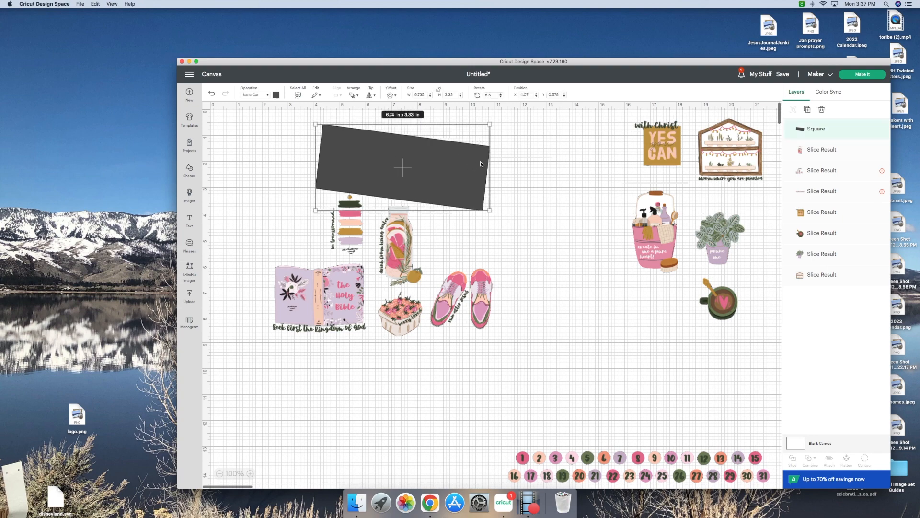
{"action": "left_click", "coordinate": [409, 234], "text": "shift"}
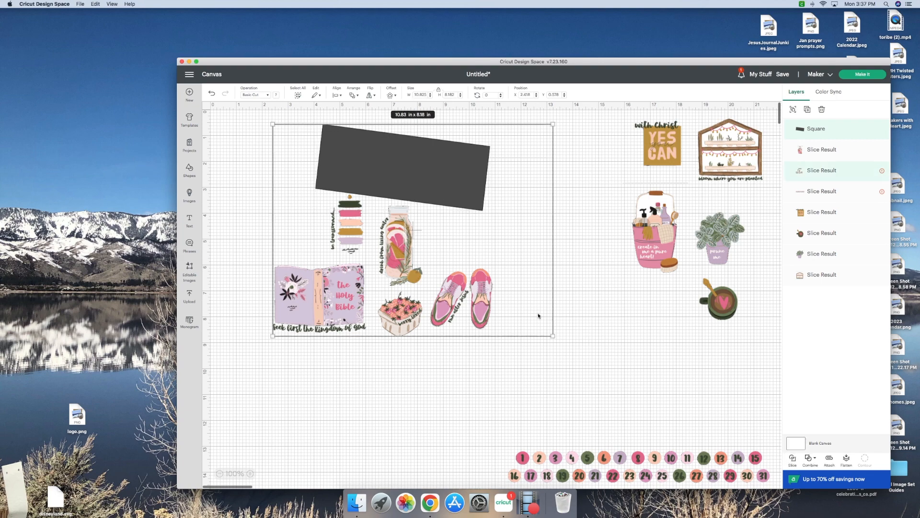
Delete the title's two dark leftover pieces and move the cut-out January title just above the date numbers.
{"action": "left_click_drag", "start_coordinate": [482, 211], "coordinate": [632, 331]}
{"action": "key", "text": "Delete"}
{"action": "left_click", "coordinate": [455, 182]}
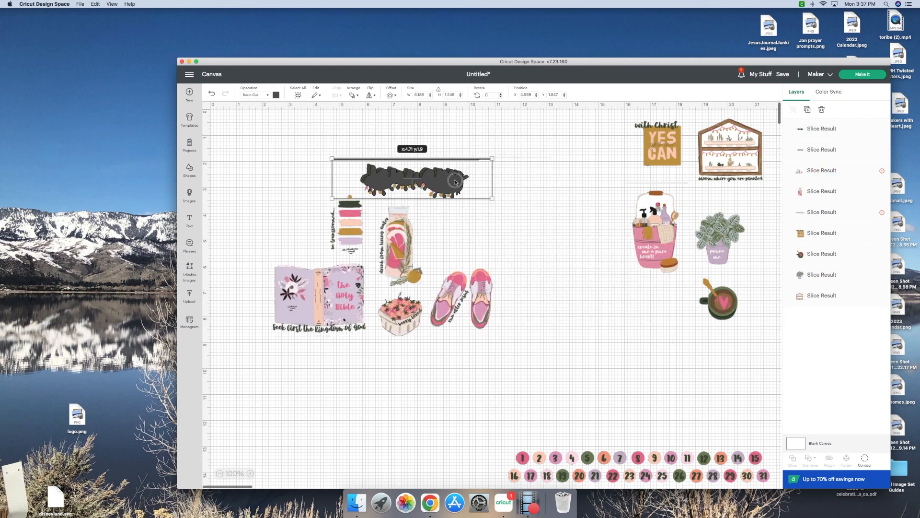
{"action": "left_click_drag", "start_coordinate": [455, 181], "coordinate": [609, 259]}
{"action": "key", "text": "Delete"}
{"action": "left_click_drag", "start_coordinate": [480, 159], "coordinate": [723, 422]}
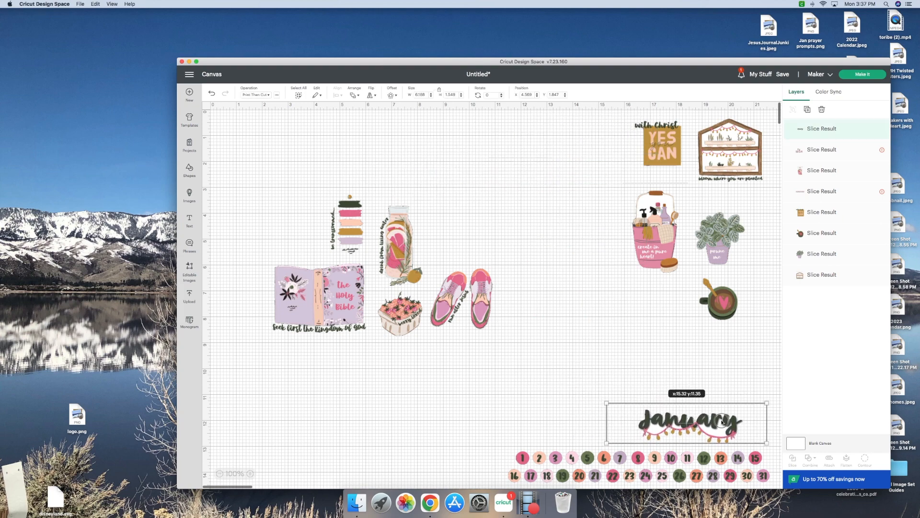
Cover the paint-swatch sticker with a square stretched to about 2.22 × 3.07 in and slice it out of the sheet.
{"action": "left_click", "coordinate": [194, 167]}
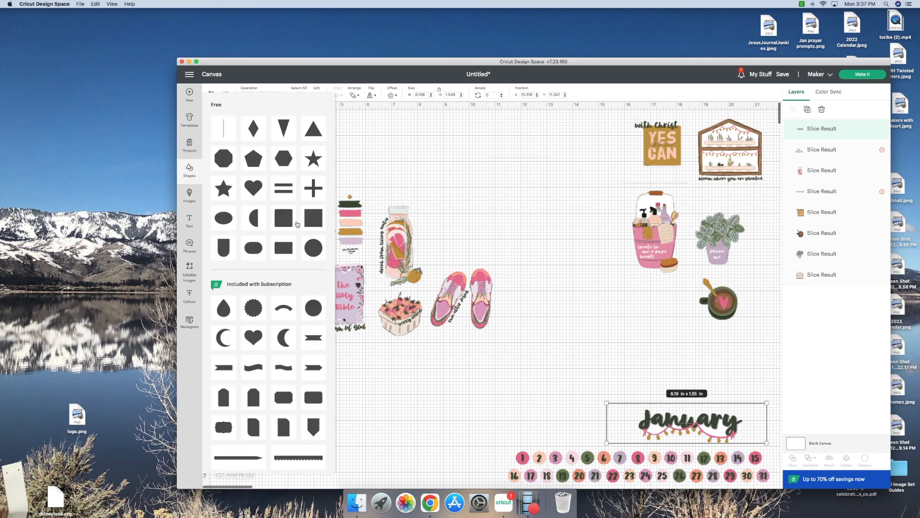
{"action": "left_click", "coordinate": [312, 219]}
{"action": "left_click_drag", "start_coordinate": [300, 195], "coordinate": [340, 200]}
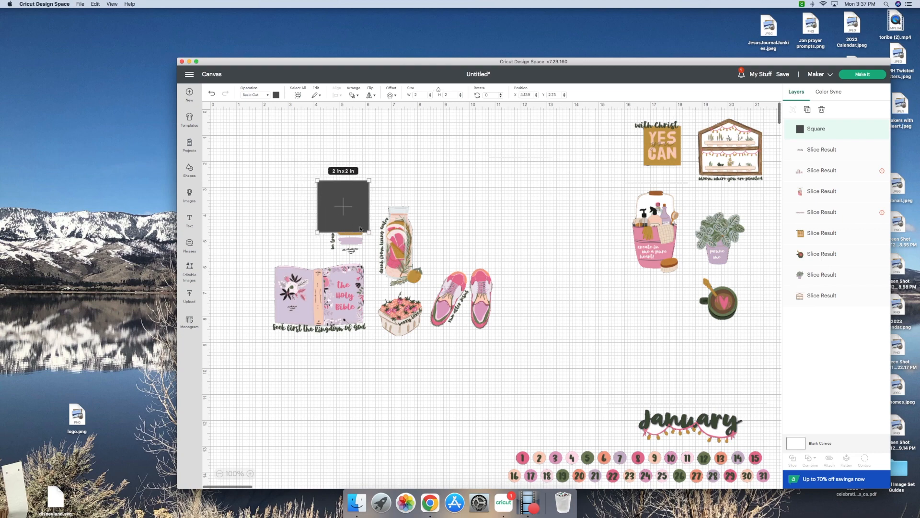
{"action": "left_click_drag", "start_coordinate": [369, 232], "coordinate": [372, 236]}
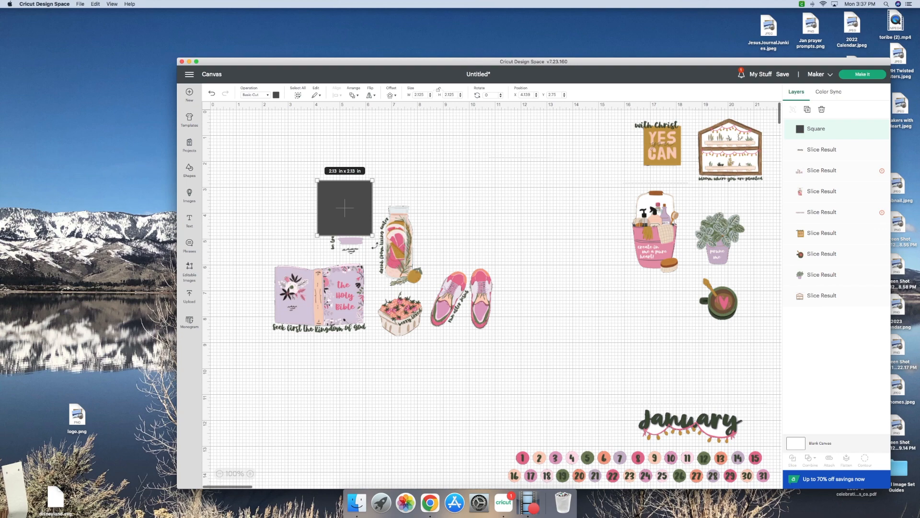
{"action": "left_click_drag", "start_coordinate": [372, 235], "coordinate": [375, 259]}
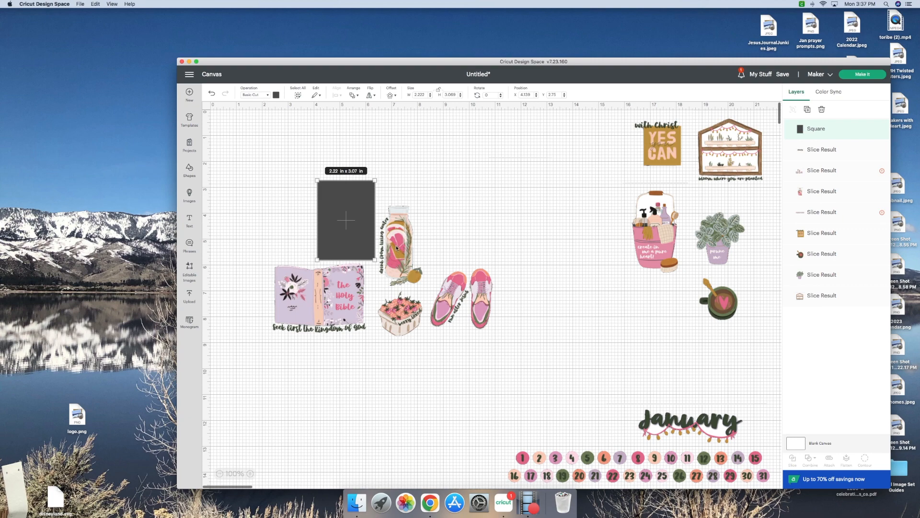
{"action": "left_click", "coordinate": [405, 271]}
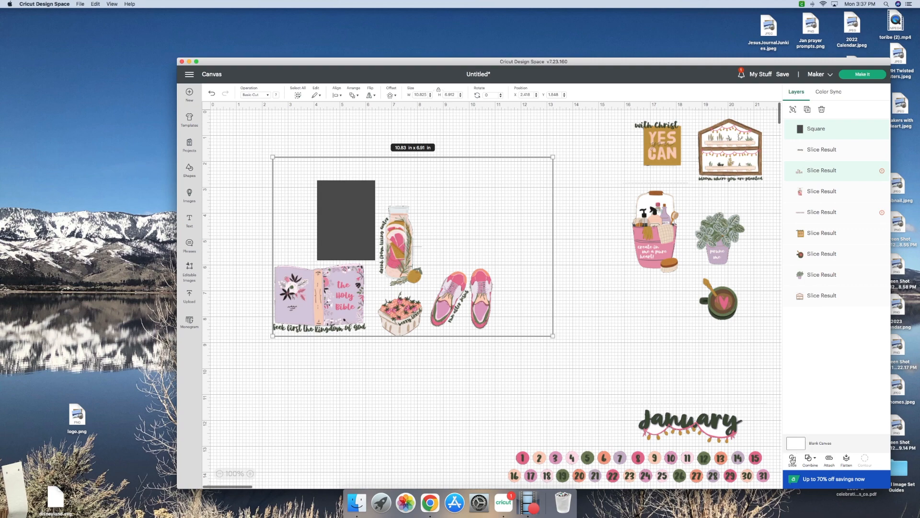
Delete the swatch sticker's two dark leftover pieces and move the cut-out swatches beside the "with Christ YES CAN" sticker.
{"action": "left_click_drag", "start_coordinate": [359, 215], "coordinate": [556, 230]}
{"action": "key", "text": "Delete"}
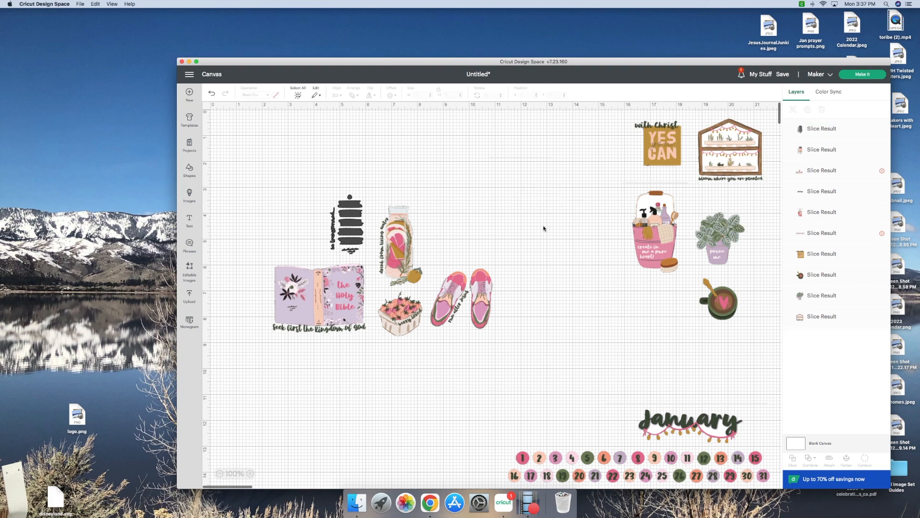
{"action": "left_click_drag", "start_coordinate": [360, 217], "coordinate": [511, 221]}
{"action": "key", "text": "Delete"}
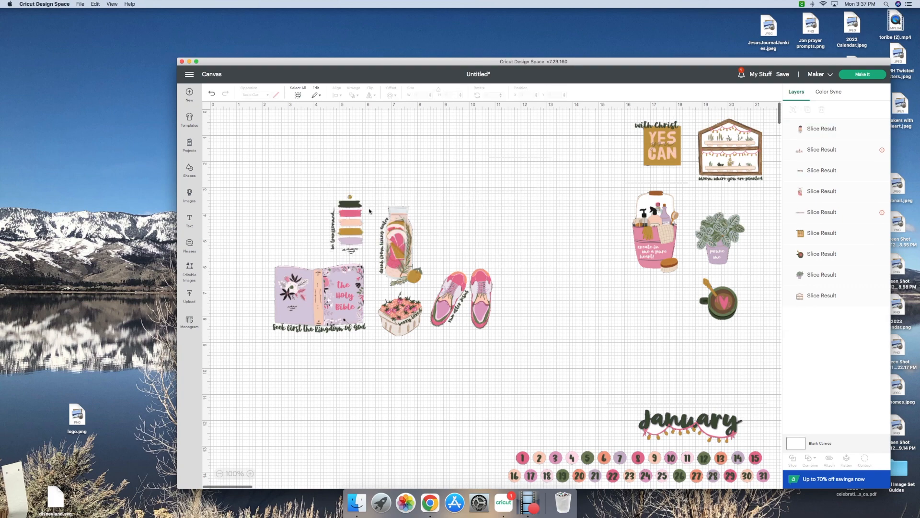
{"action": "left_click_drag", "start_coordinate": [354, 214], "coordinate": [617, 143]}
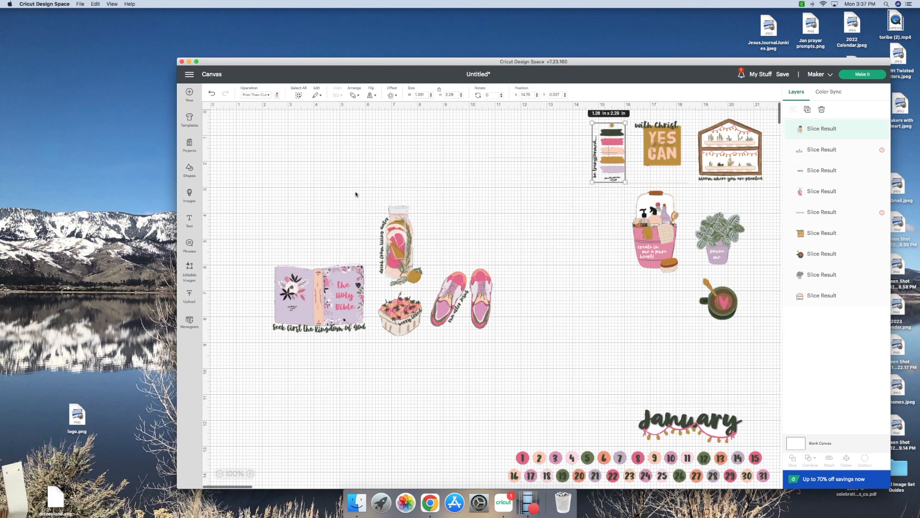
Cover the Holy Bible sticker with a square stretched to about 5.03 × 3.67 in and slice it out of the sheet.
{"action": "left_click", "coordinate": [187, 175]}
{"action": "left_click", "coordinate": [318, 220]}
{"action": "left_click_drag", "start_coordinate": [303, 218], "coordinate": [259, 281]}
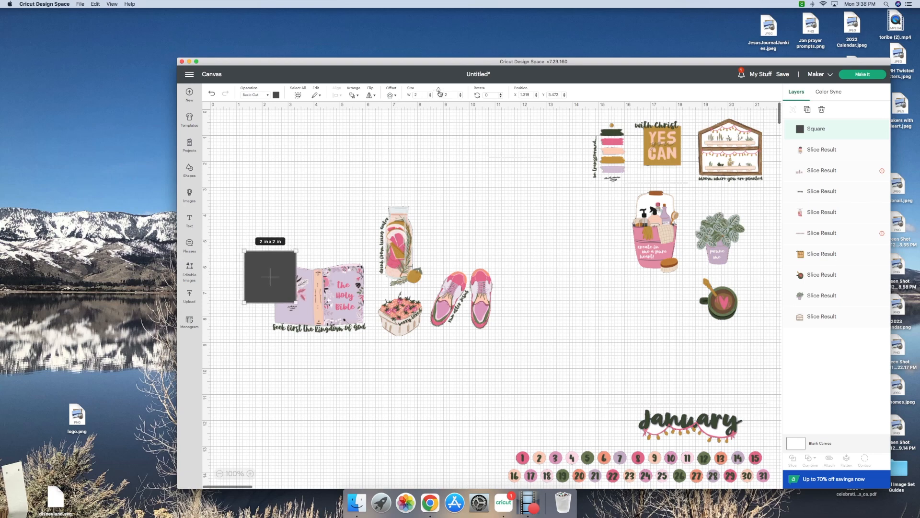
{"action": "left_click_drag", "start_coordinate": [296, 303], "coordinate": [374, 346]}
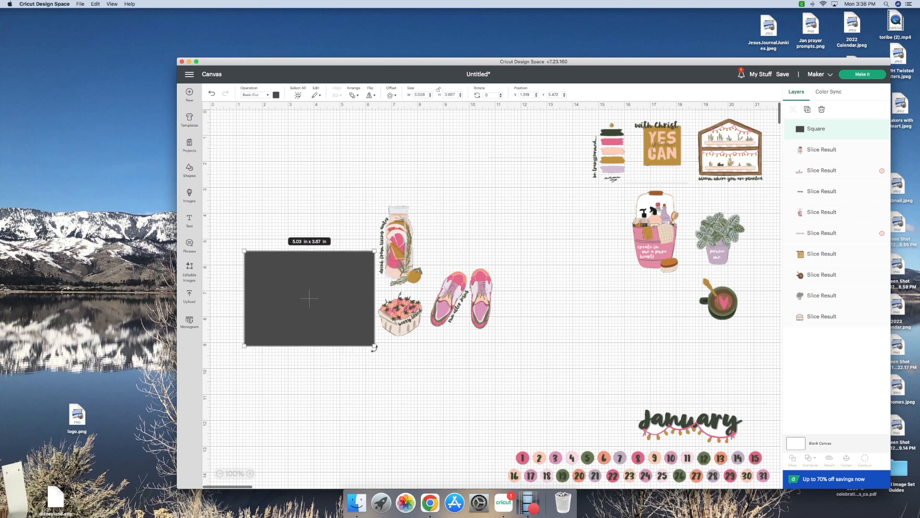
{"action": "left_click", "coordinate": [407, 327], "text": "shift"}
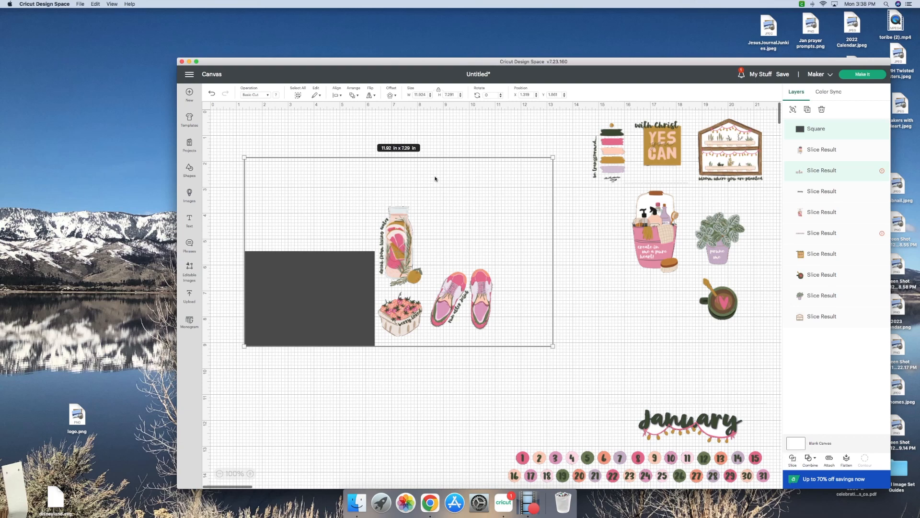
Delete the Bible's two dark leftover pieces and move the cut-out Bible beside the paint swatches.
{"action": "left_click_drag", "start_coordinate": [332, 289], "coordinate": [365, 356]}
{"action": "key", "text": "Delete"}
{"action": "left_click_drag", "start_coordinate": [333, 286], "coordinate": [533, 150]}
{"action": "key", "text": "Delete"}
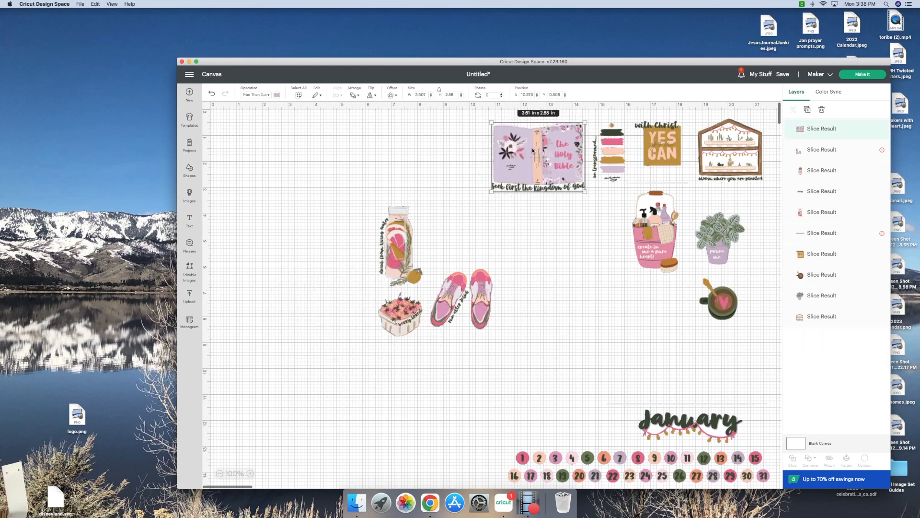
Cover the pink shoes sticker with a square enlarged to about 3.26 × 3.26 in and slice it out of the sheet.
{"action": "left_click", "coordinate": [189, 170]}
{"action": "left_click", "coordinate": [314, 223]}
{"action": "left_click_drag", "start_coordinate": [342, 222], "coordinate": [454, 278]}
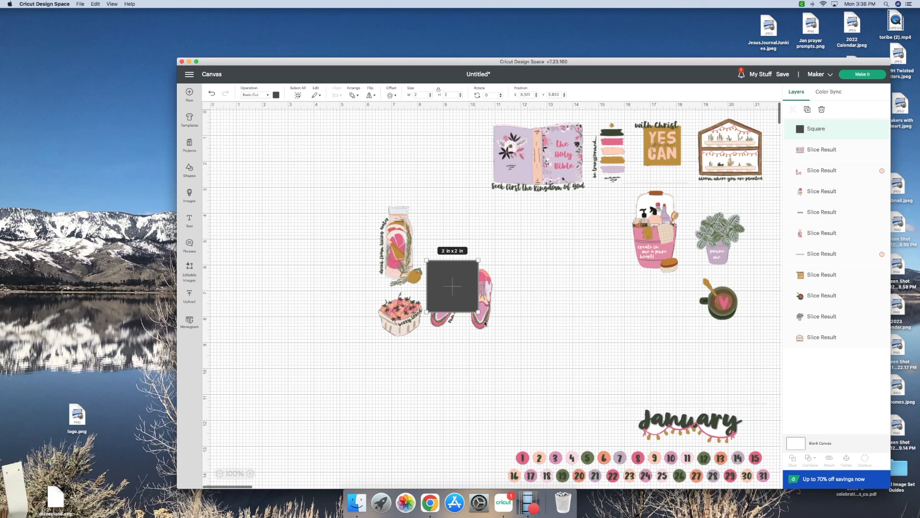
{"action": "left_click_drag", "start_coordinate": [478, 312], "coordinate": [512, 337]}
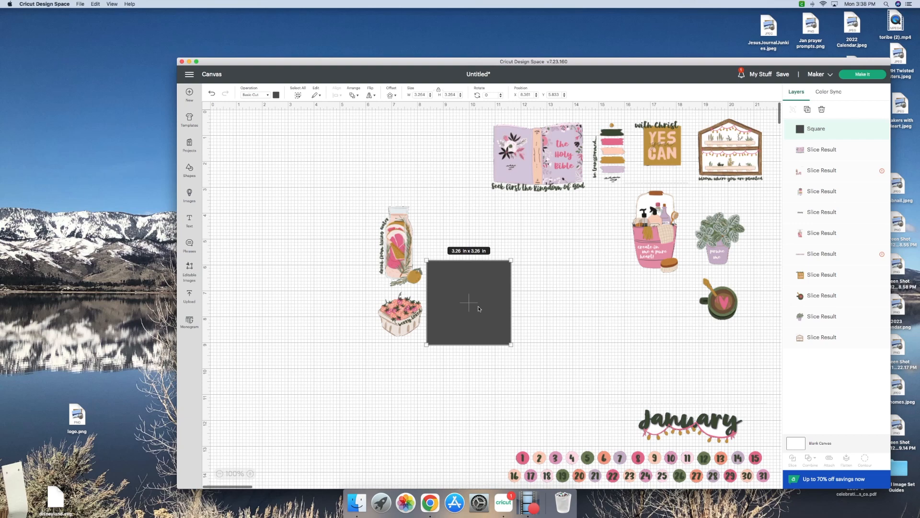
{"action": "scroll", "coordinate": [479, 276], "scroll_direction": "right", "scroll_amount": 1}
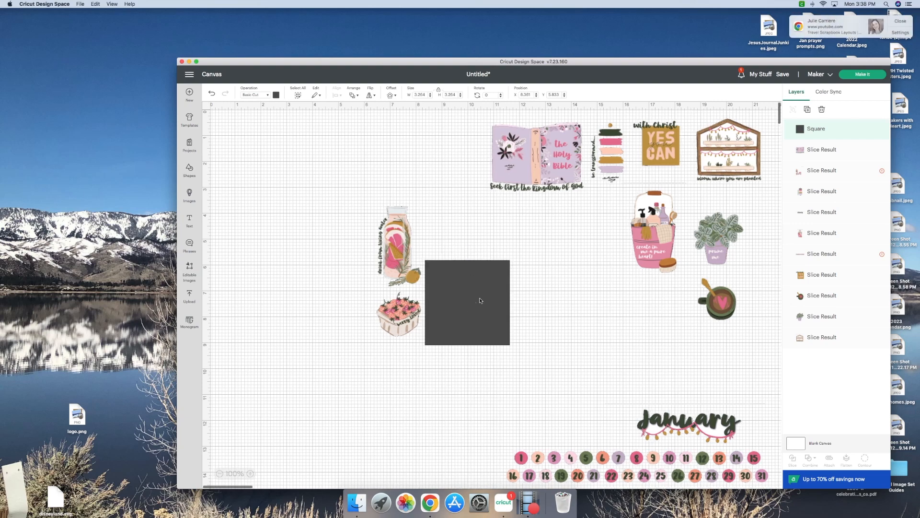
{"action": "left_click", "coordinate": [412, 269], "text": "shift"}
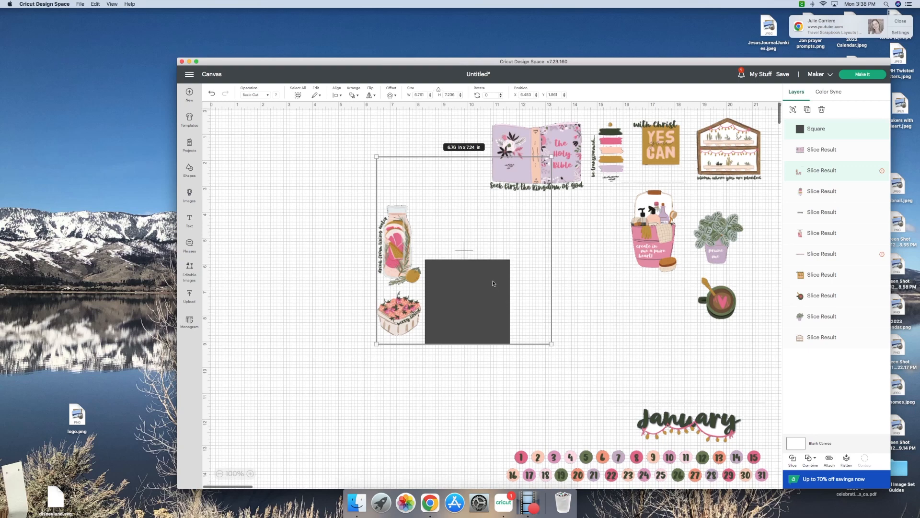
Delete the shoes' two dark leftover pieces and move the cut-out shoes beside the Holy Bible sticker.
{"action": "left_click_drag", "start_coordinate": [479, 288], "coordinate": [589, 312]}
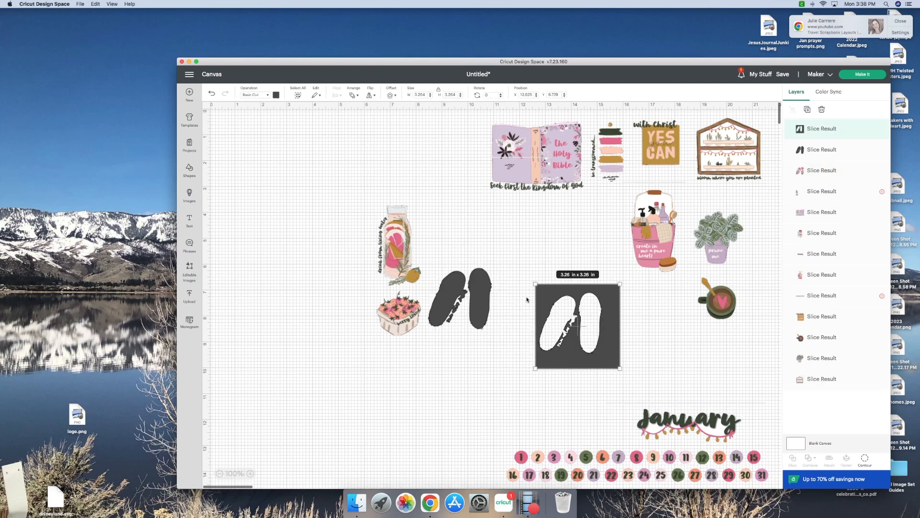
{"action": "key", "text": "Delete"}
{"action": "left_click_drag", "start_coordinate": [481, 297], "coordinate": [581, 311]}
{"action": "key", "text": "Delete"}
{"action": "left_click", "coordinate": [491, 299]}
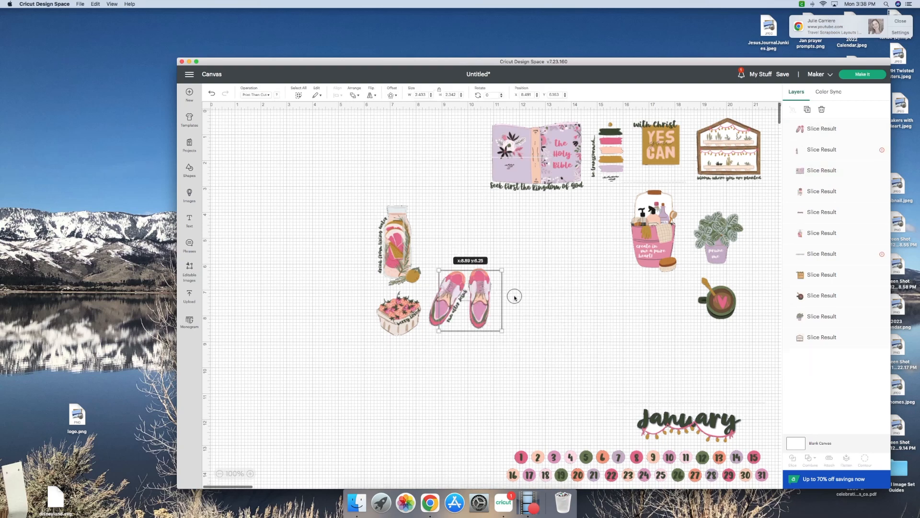
{"action": "left_click_drag", "start_coordinate": [491, 299], "coordinate": [475, 156]}
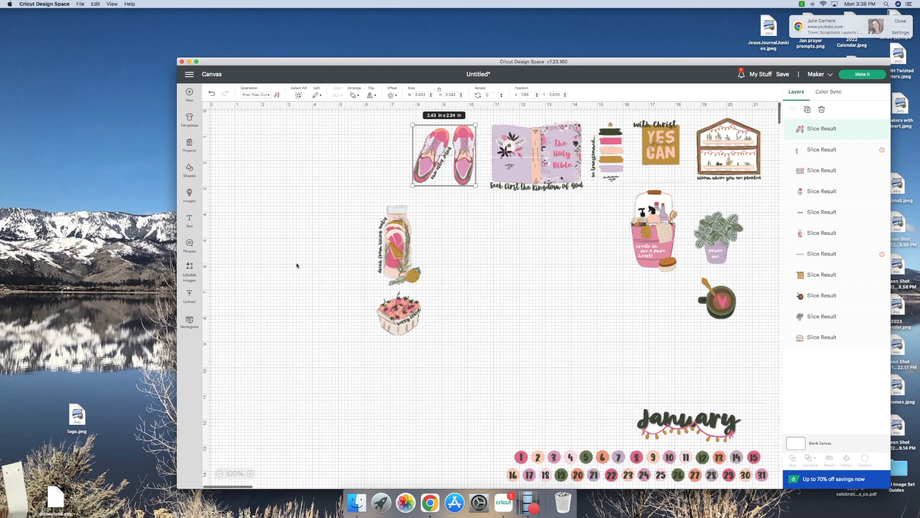
Cover the berry basket sticker with a square enlarged to about 3.9 × 3.9 in and slice it out of the sheet.
{"action": "left_click", "coordinate": [190, 168]}
{"action": "left_click", "coordinate": [312, 220]}
{"action": "left_click_drag", "start_coordinate": [269, 171], "coordinate": [430, 358]}
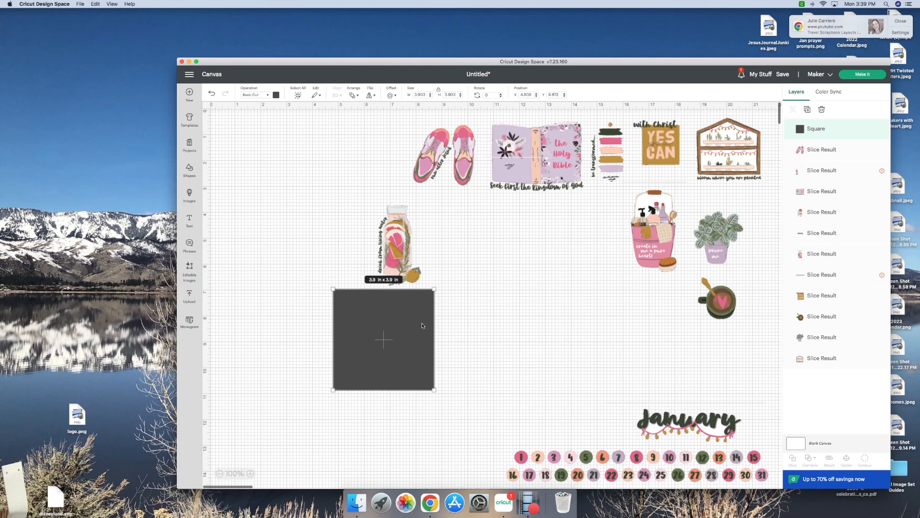
{"action": "left_click", "coordinate": [383, 273], "text": "shift"}
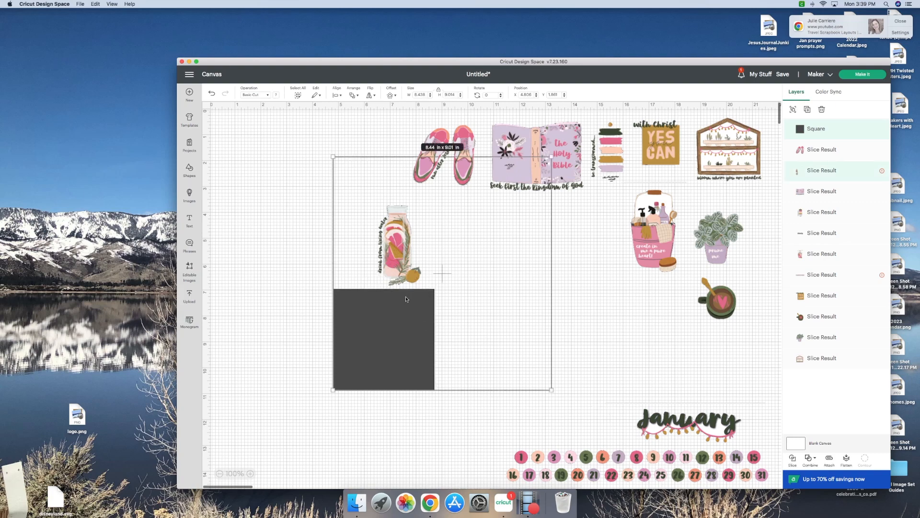
{"action": "left_click", "coordinate": [792, 459]}
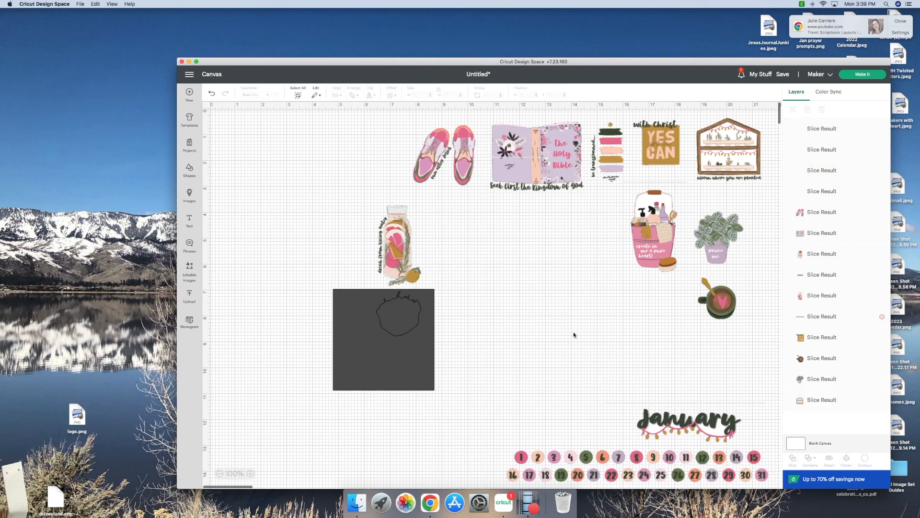
Delete the basket's two dark leftover pieces and move the cut-out berry basket below the pink bucket.
{"action": "left_click_drag", "start_coordinate": [418, 345], "coordinate": [569, 369]}
{"action": "key", "text": "Delete"}
{"action": "left_click_drag", "start_coordinate": [398, 314], "coordinate": [542, 331]}
{"action": "key", "text": "Delete"}
{"action": "left_click_drag", "start_coordinate": [395, 335], "coordinate": [652, 320]}
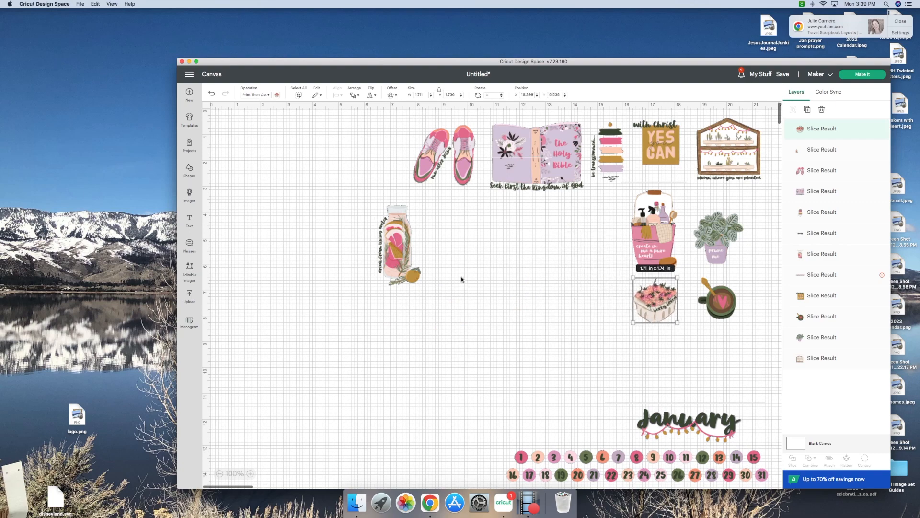
Move the remaining jar image into open space, cover the jar with a square of about 4.11 × 4.11 in, and slice it out.
{"action": "left_click_drag", "start_coordinate": [392, 250], "coordinate": [369, 315]}
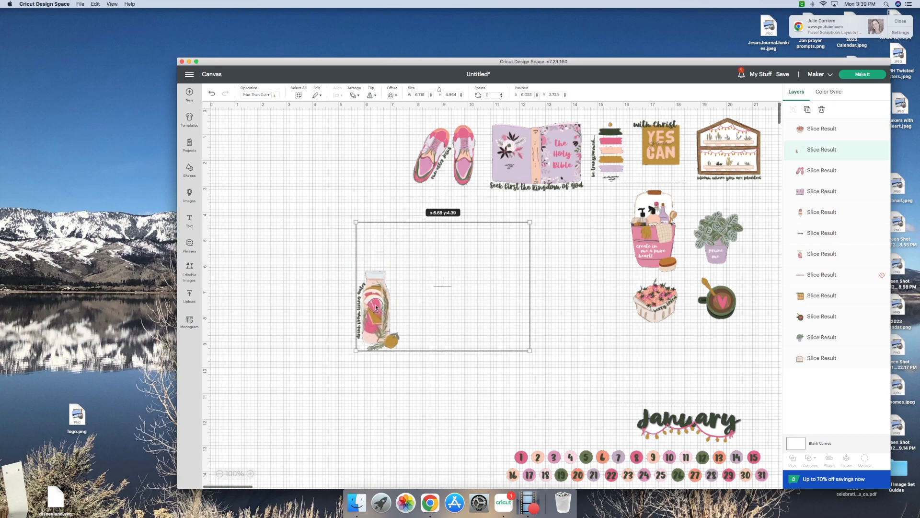
{"action": "left_click", "coordinate": [188, 171]}
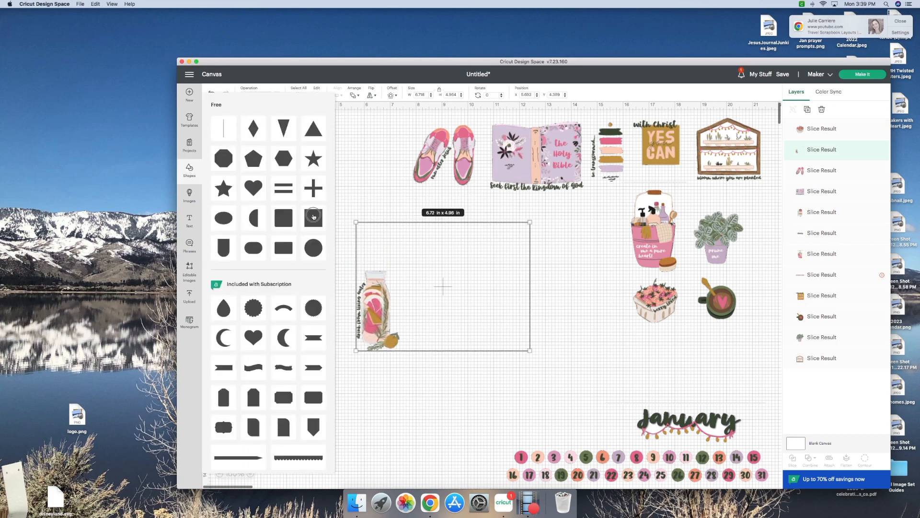
{"action": "left_click", "coordinate": [314, 217]}
{"action": "left_click_drag", "start_coordinate": [252, 164], "coordinate": [352, 286]}
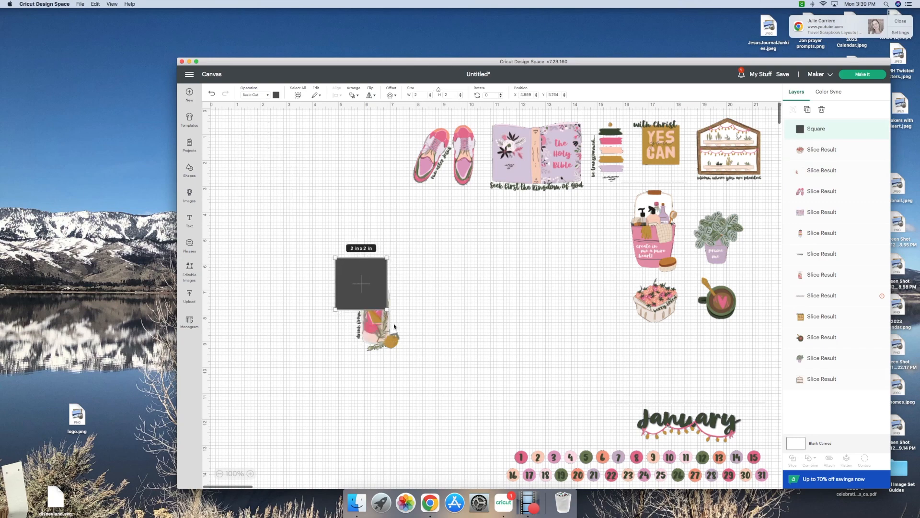
{"action": "left_click_drag", "start_coordinate": [396, 324], "coordinate": [421, 368]}
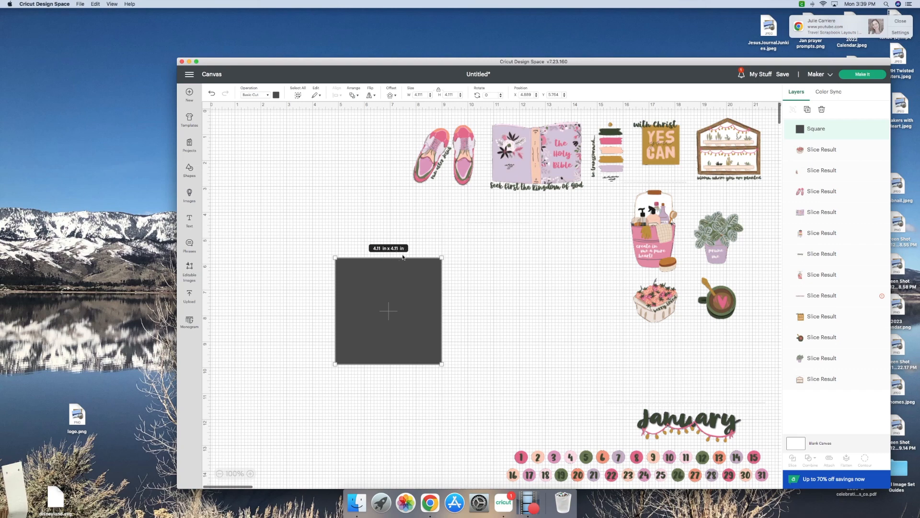
{"action": "left_click_drag", "start_coordinate": [402, 255], "coordinate": [417, 257]}
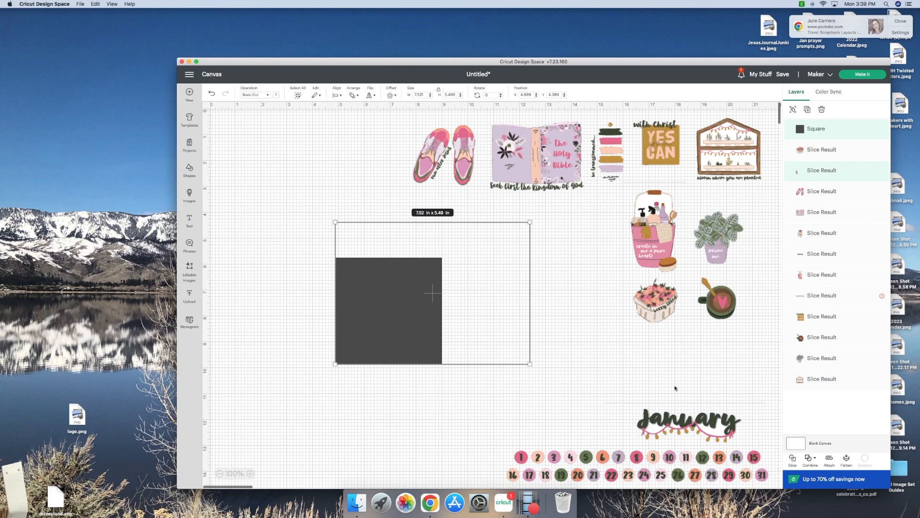
Delete the jar's two dark leftover pieces and move the cut-out jar beside the pink bucket and berry basket.
{"action": "left_click_drag", "start_coordinate": [382, 312], "coordinate": [536, 329]}
{"action": "key", "text": "Delete"}
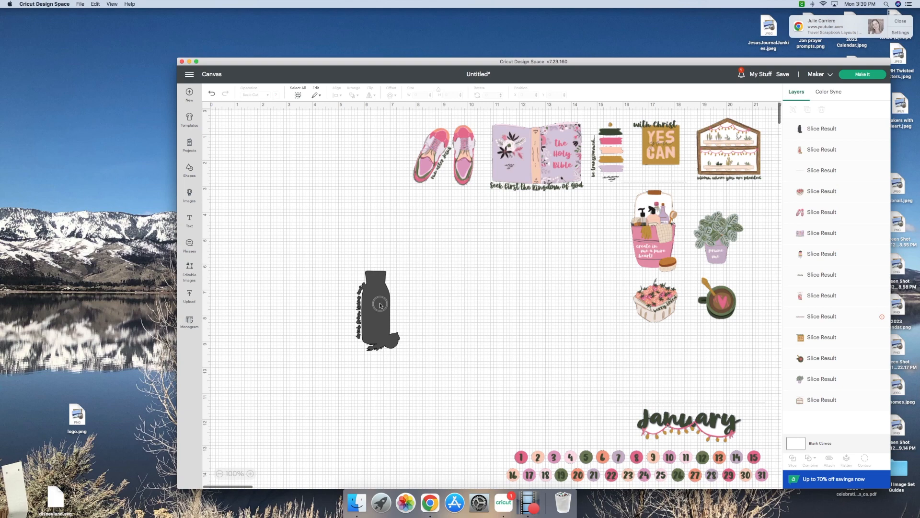
{"action": "left_click_drag", "start_coordinate": [381, 303], "coordinate": [479, 309]}
{"action": "key", "text": "Delete"}
{"action": "left_click_drag", "start_coordinate": [391, 293], "coordinate": [595, 247]}
{"action": "left_click", "coordinate": [436, 287]}
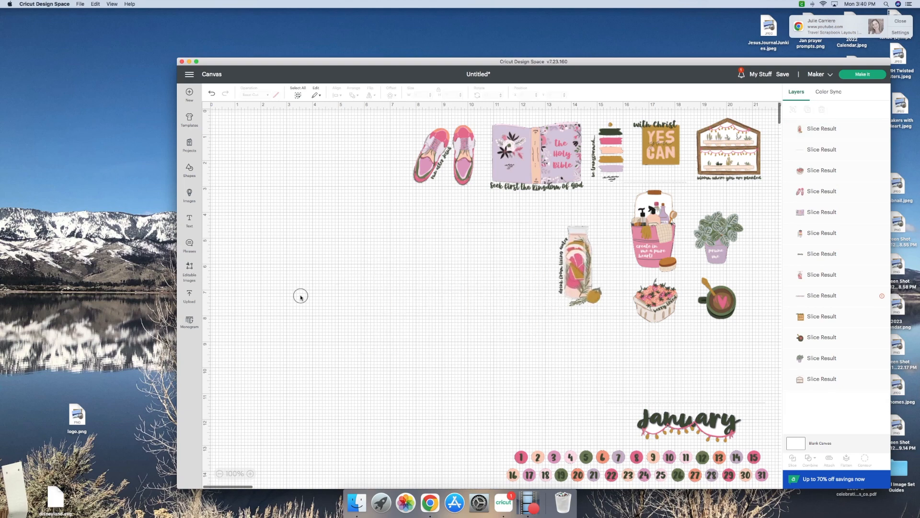
Pull the thin stray strip left from the sheet away from the stickers and delete it.
{"action": "left_click", "coordinate": [815, 150]}
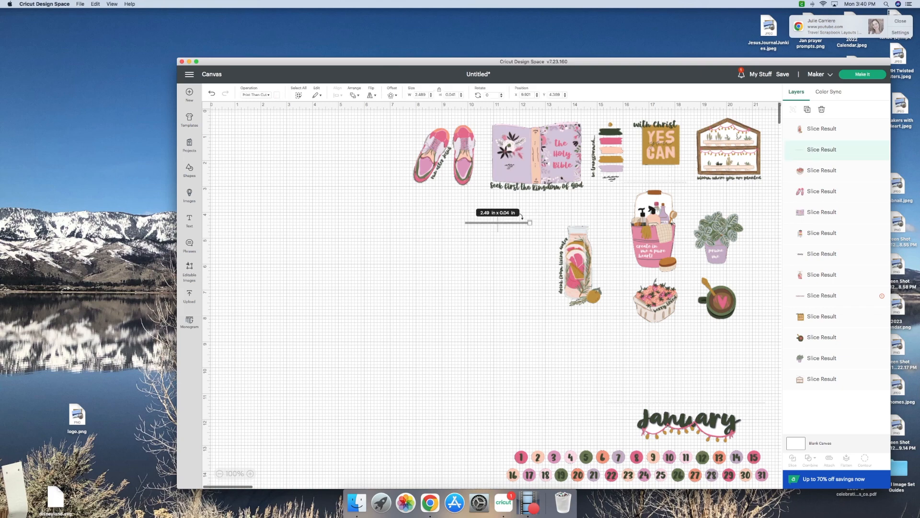
{"action": "left_click_drag", "start_coordinate": [515, 223], "coordinate": [394, 288]}
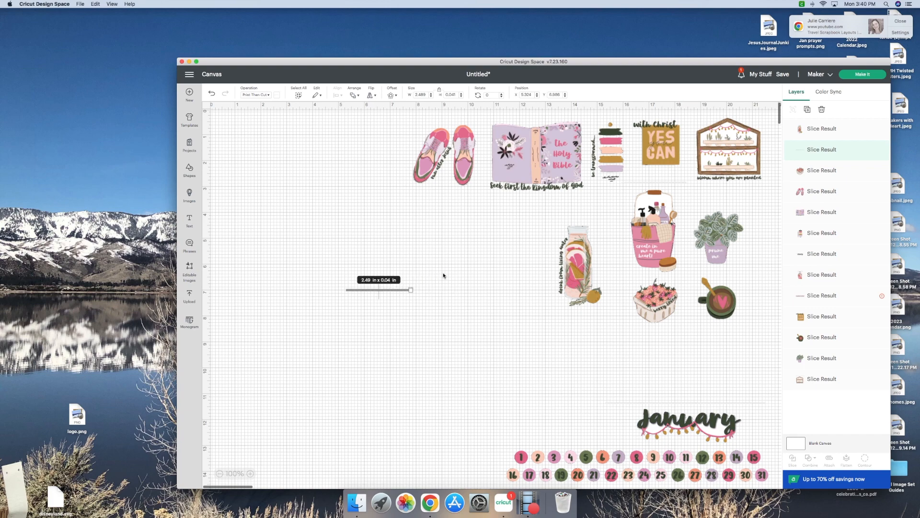
{"action": "key", "text": "Delete"}
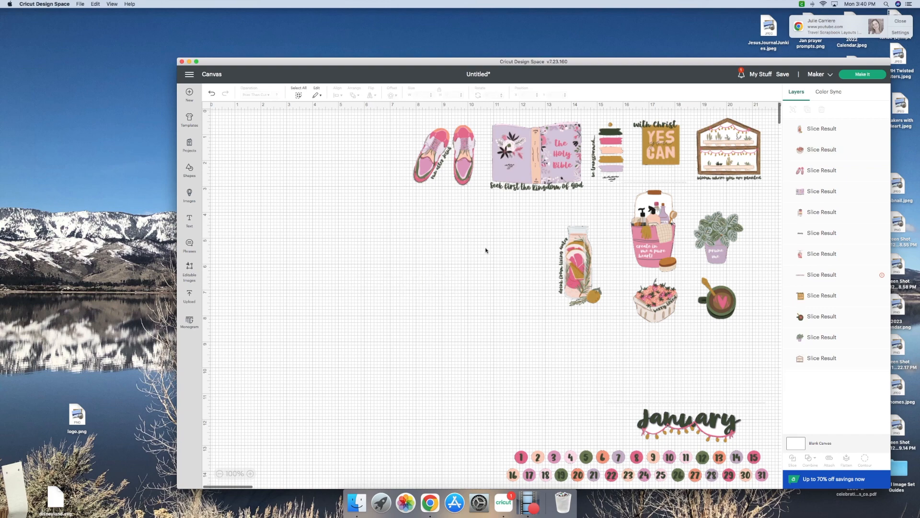
Move the jar sticker into open canvas space, insert a rectangle beside it, and colour the rectangle white.
{"action": "left_click_drag", "start_coordinate": [577, 263], "coordinate": [356, 277]}
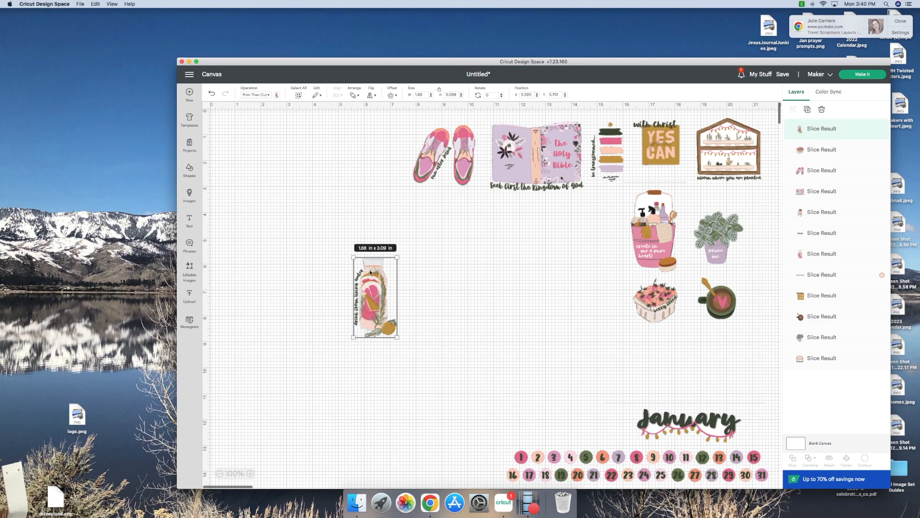
{"action": "left_click", "coordinate": [189, 168]}
{"action": "left_click", "coordinate": [312, 224]}
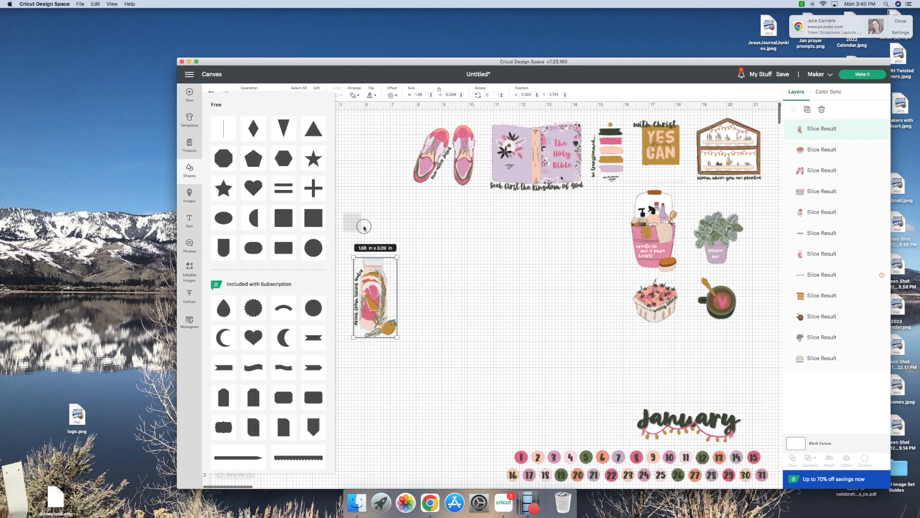
{"action": "left_click", "coordinate": [287, 251]}
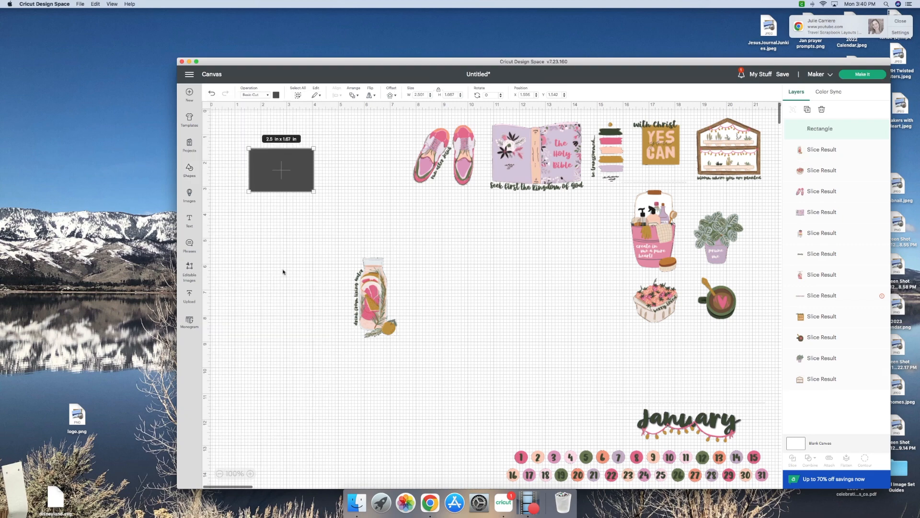
{"action": "left_click_drag", "start_coordinate": [281, 170], "coordinate": [309, 290]}
{"action": "left_click", "coordinate": [276, 96]}
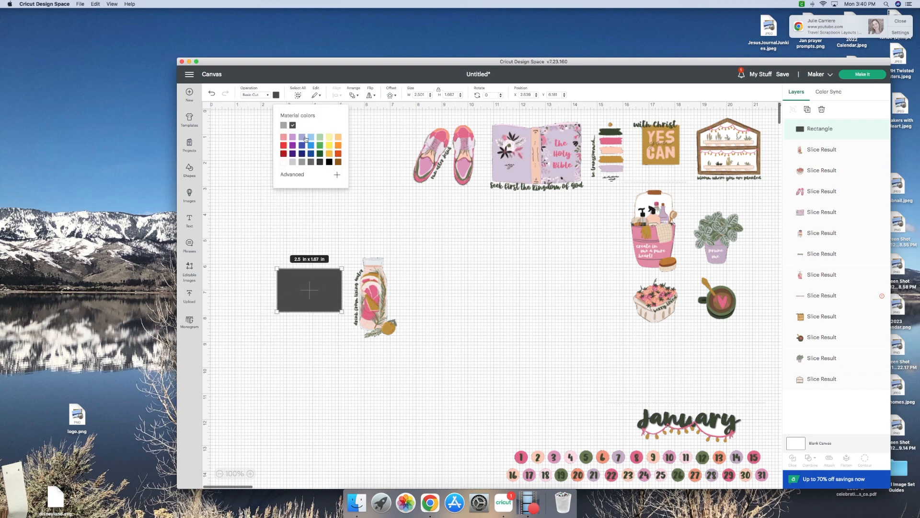
{"action": "left_click", "coordinate": [283, 163]}
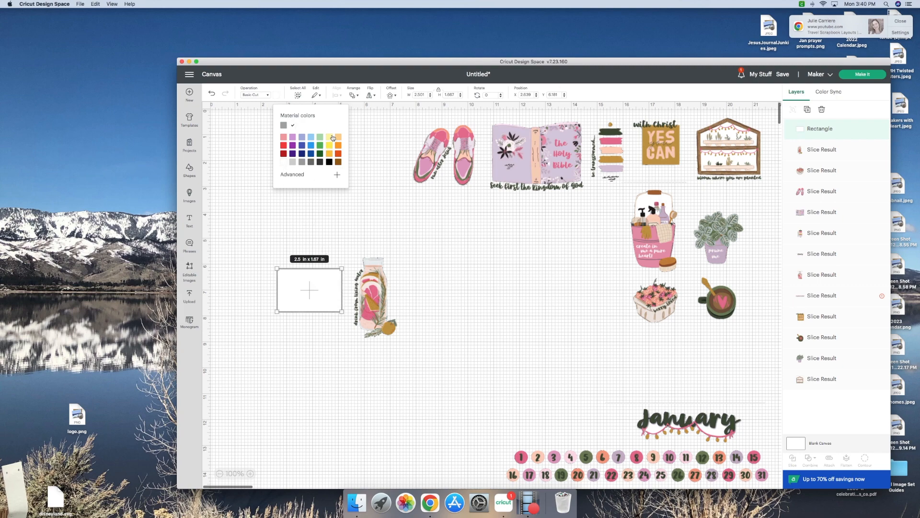
Rotate the white rectangle to 90 degrees and fit it over the jar's vertical lettering at about 0.79 × 2.25 in.
{"action": "left_click", "coordinate": [323, 297]}
{"action": "left_click_drag", "start_coordinate": [496, 95], "coordinate": [479, 95]}
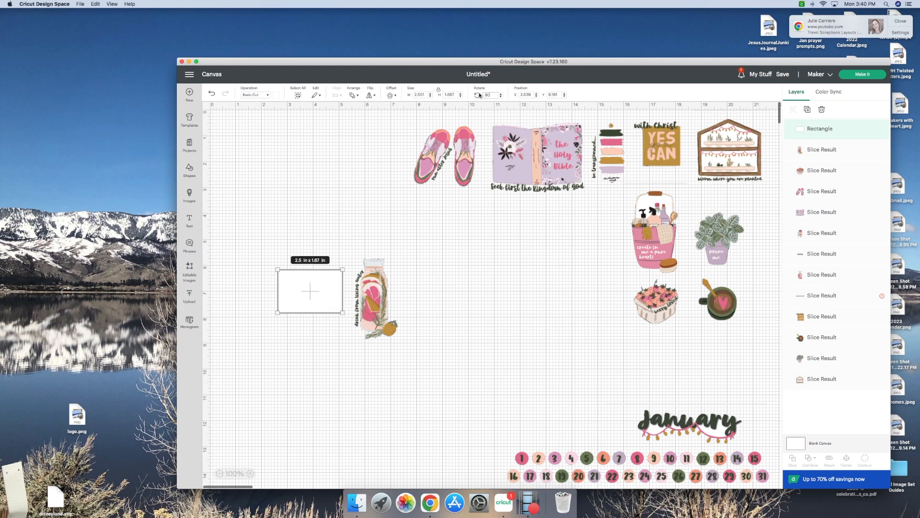
{"action": "type", "text": "90"}
{"action": "key", "text": "Return"}
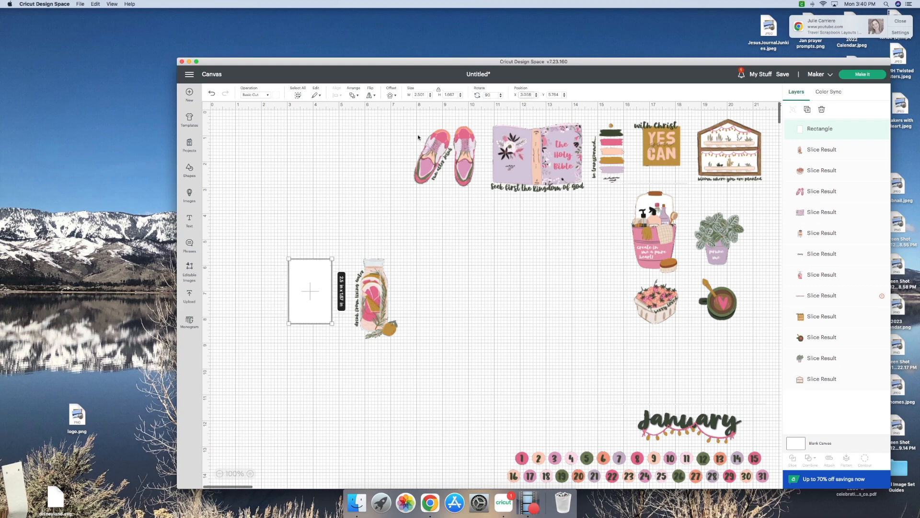
{"action": "left_click_drag", "start_coordinate": [320, 281], "coordinate": [386, 285]}
{"action": "left_click_drag", "start_coordinate": [397, 332], "coordinate": [394, 326]}
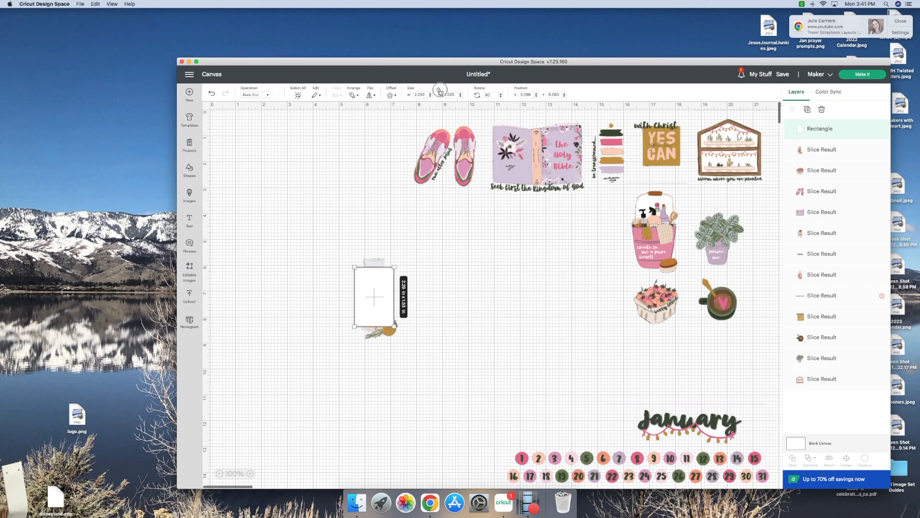
{"action": "left_click_drag", "start_coordinate": [394, 325], "coordinate": [377, 328]}
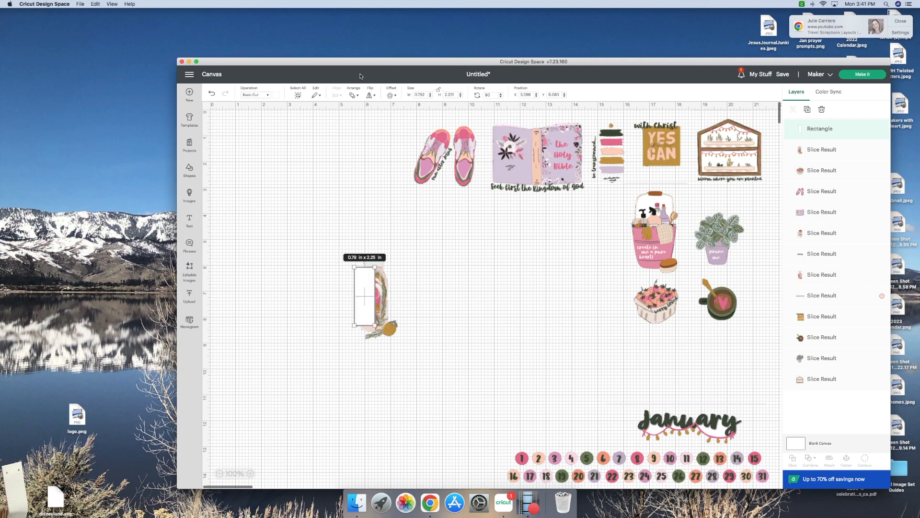
Send the white rectangle backward behind the jar and align it so it backs the vertical lettering.
{"action": "left_click", "coordinate": [357, 96]}
{"action": "left_click", "coordinate": [392, 125]}
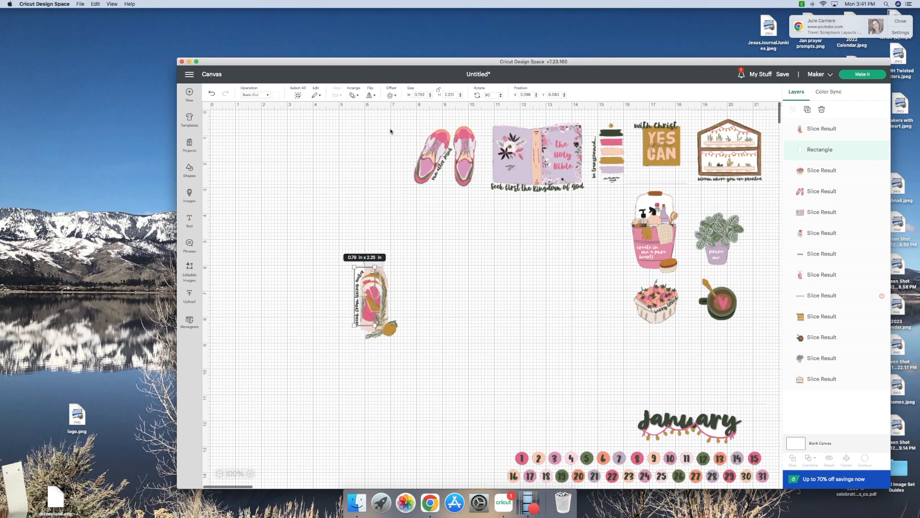
{"action": "left_click_drag", "start_coordinate": [375, 282], "coordinate": [370, 288]}
{"action": "left_click", "coordinate": [433, 288]}
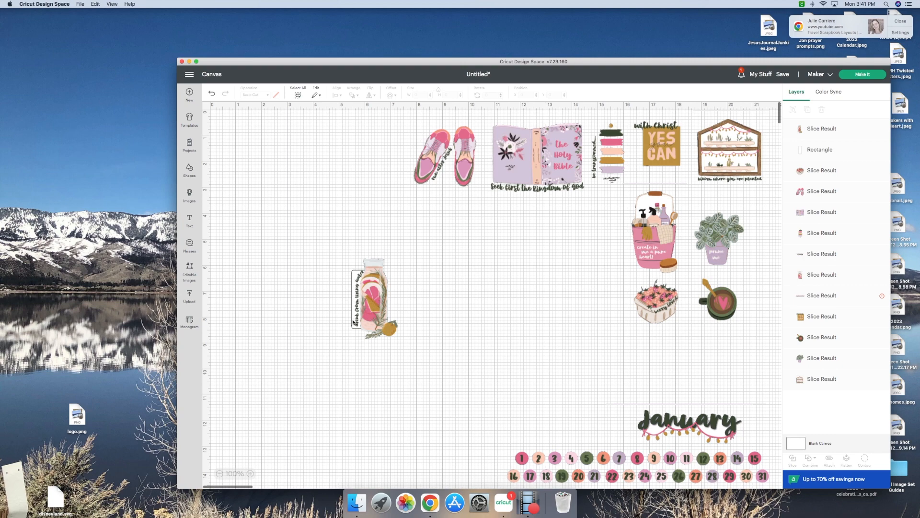
{"action": "left_click", "coordinate": [357, 274]}
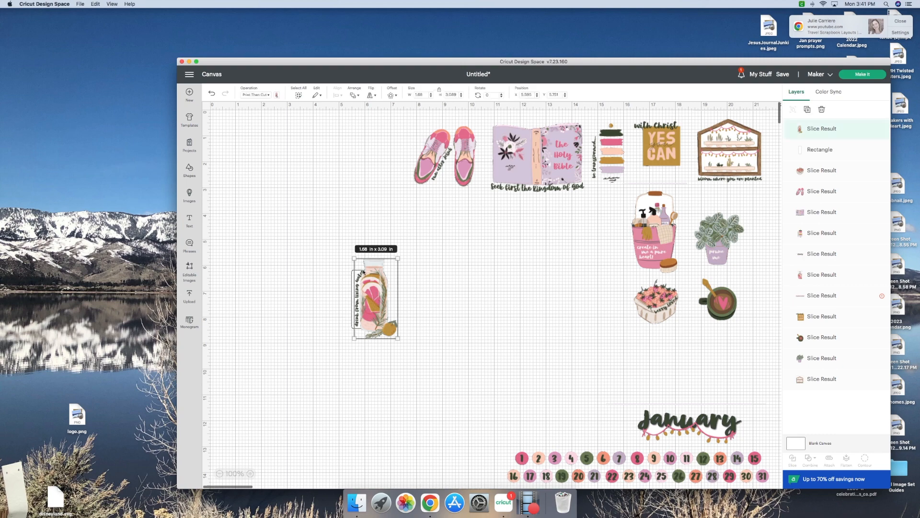
{"action": "left_click", "coordinate": [308, 276]}
{"action": "left_click", "coordinate": [828, 149]}
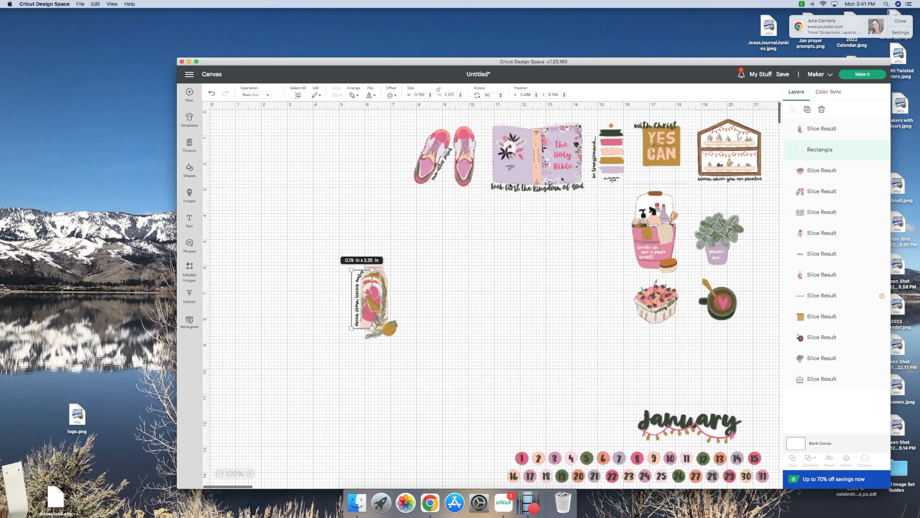
{"action": "left_click_drag", "start_coordinate": [373, 268], "coordinate": [371, 267]}
{"action": "left_click", "coordinate": [438, 287]}
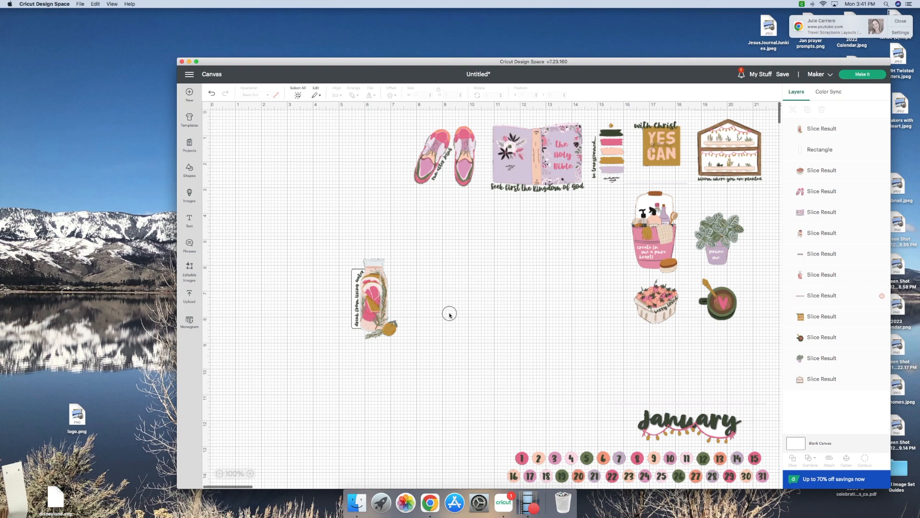
Group and flatten the jar with its white backing, and move the flattened sticker to the canvas's upper-left area.
{"action": "left_click_drag", "start_coordinate": [336, 249], "coordinate": [399, 345]}
{"action": "left_click_drag", "start_coordinate": [357, 303], "coordinate": [377, 282]}
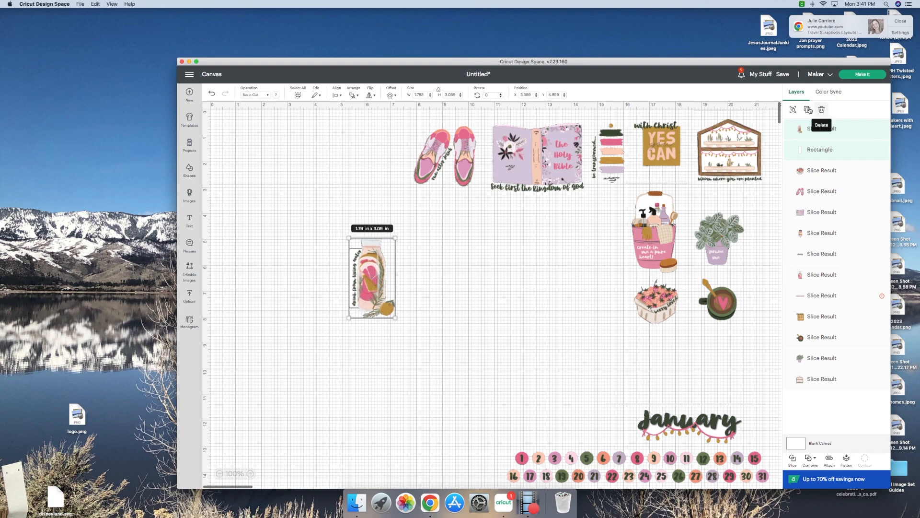
{"action": "left_click", "coordinate": [793, 110]}
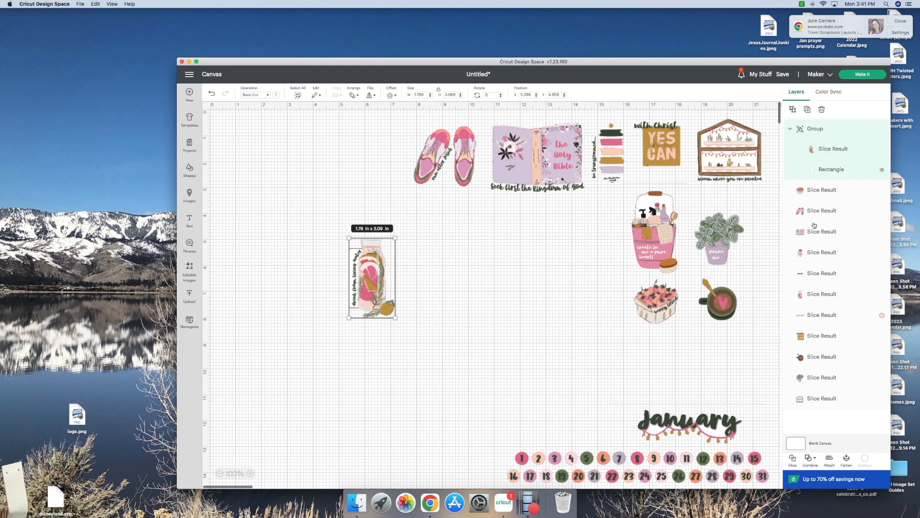
{"action": "left_click", "coordinate": [847, 460]}
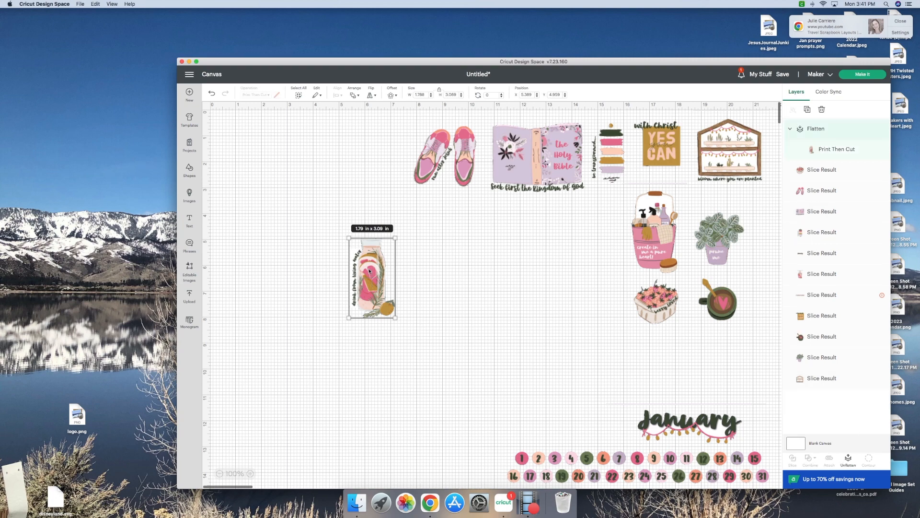
{"action": "left_click_drag", "start_coordinate": [375, 275], "coordinate": [505, 299]}
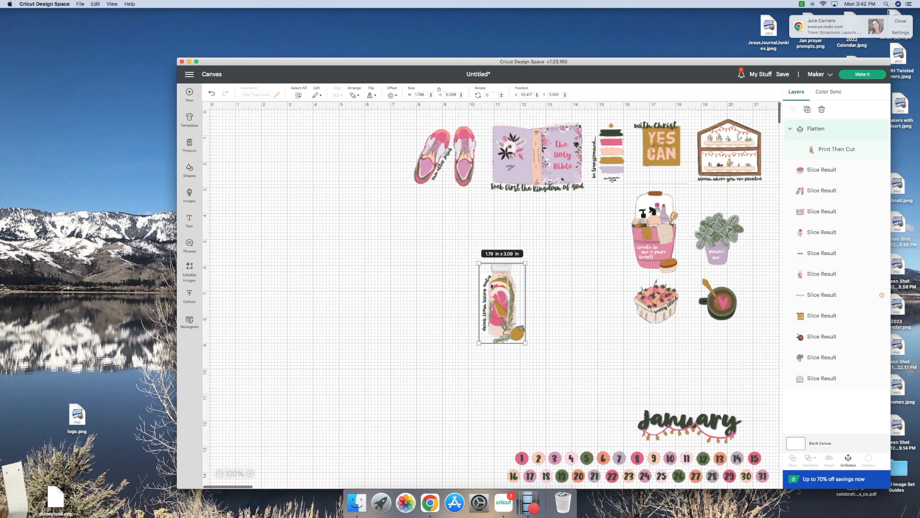
{"action": "left_click_drag", "start_coordinate": [505, 295], "coordinate": [257, 162]}
Move the shoes sticker into open space and cover the gap between the shoes with an unlocked square resized to about 1.35 × 1.65 in.
{"action": "left_click_drag", "start_coordinate": [461, 164], "coordinate": [462, 280]}
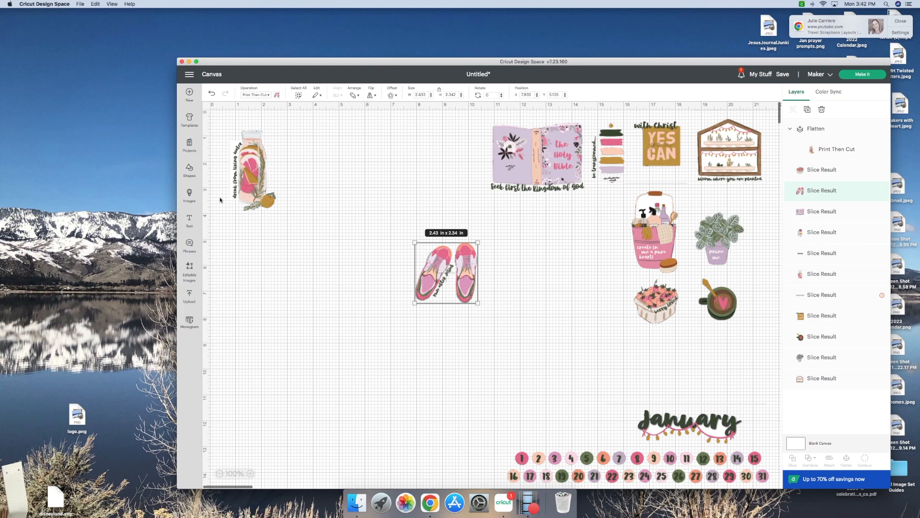
{"action": "left_click", "coordinate": [189, 170]}
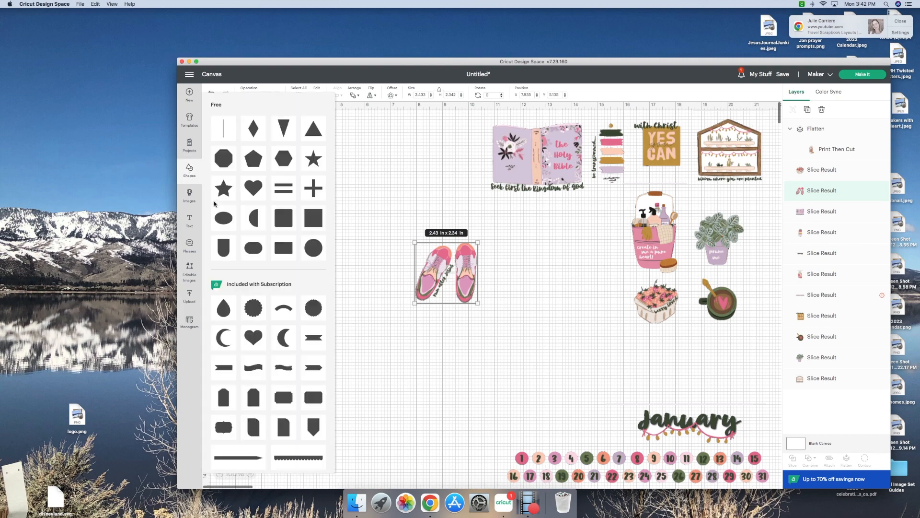
{"action": "left_click", "coordinate": [313, 217]}
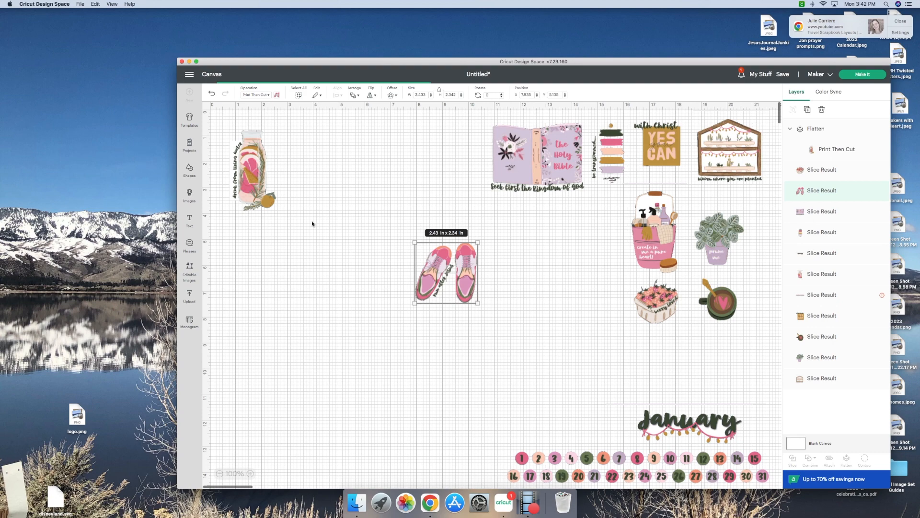
{"action": "left_click_drag", "start_coordinate": [249, 148], "coordinate": [472, 298]}
{"action": "mouse_move", "coordinate": [457, 256]}
{"action": "left_mouse_down"}
{"action": "mouse_move", "coordinate": [457, 246]}
{"action": "mouse_move", "coordinate": [458, 263]}
{"action": "left_mouse_up"}
{"action": "left_click", "coordinate": [438, 90]}
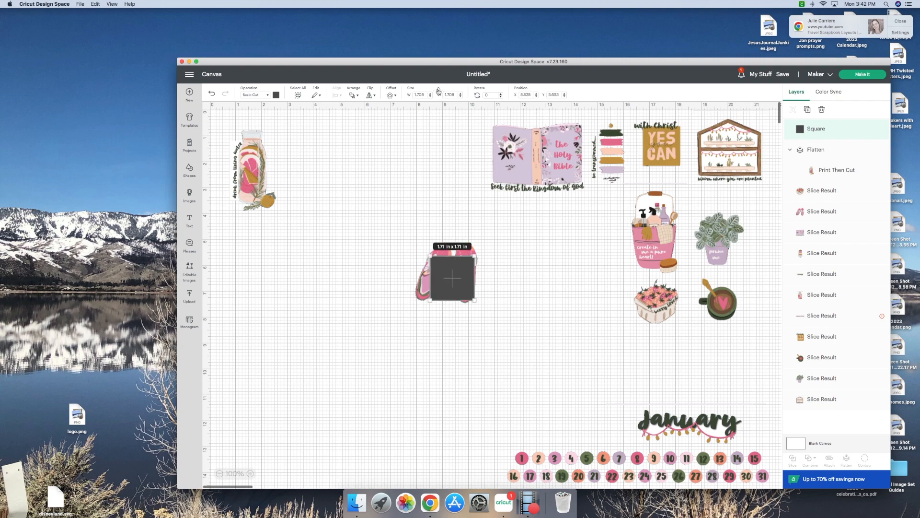
{"action": "left_click_drag", "start_coordinate": [474, 300], "coordinate": [449, 277]}
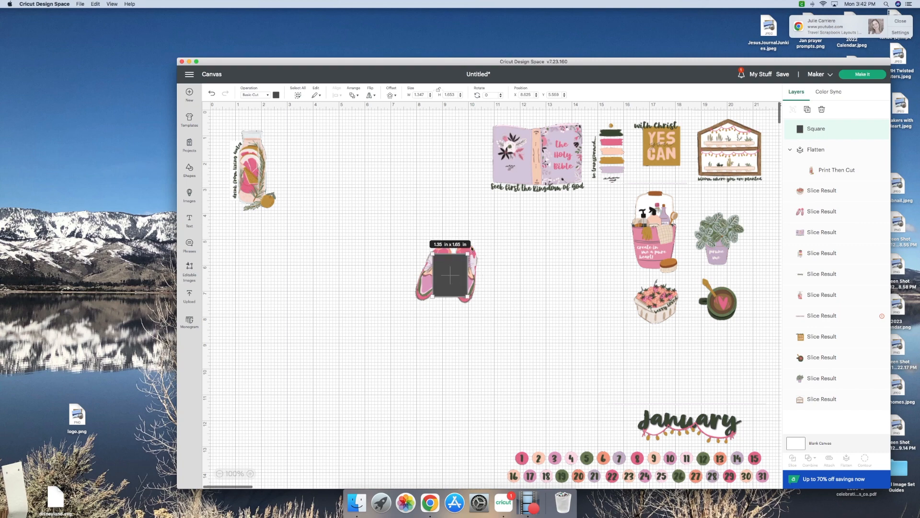
Colour the square over the shoes white and send it to the back.
{"action": "left_click", "coordinate": [277, 95]}
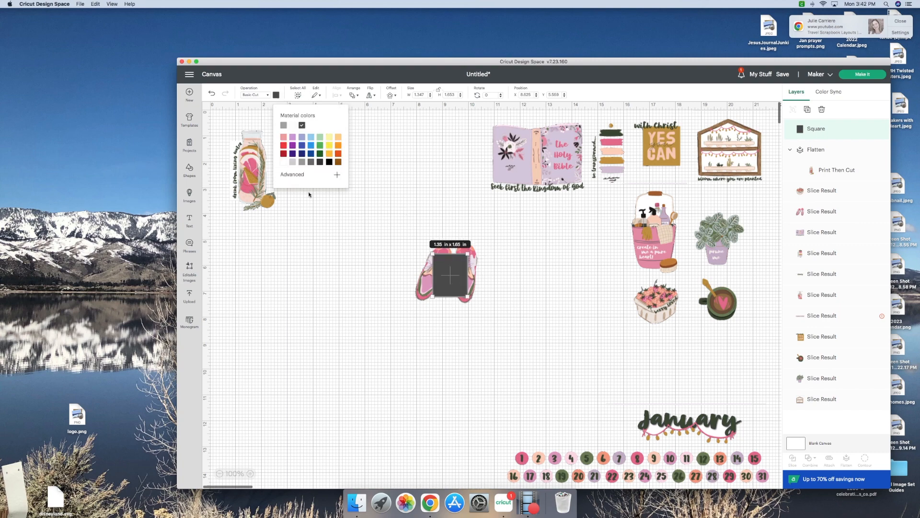
{"action": "left_click", "coordinate": [284, 163]}
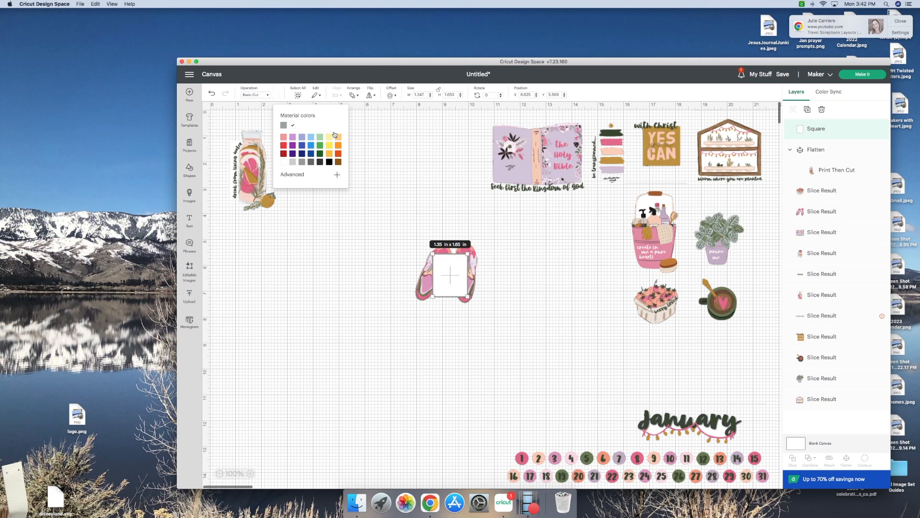
{"action": "left_click", "coordinate": [355, 95]}
{"action": "left_click", "coordinate": [378, 124]}
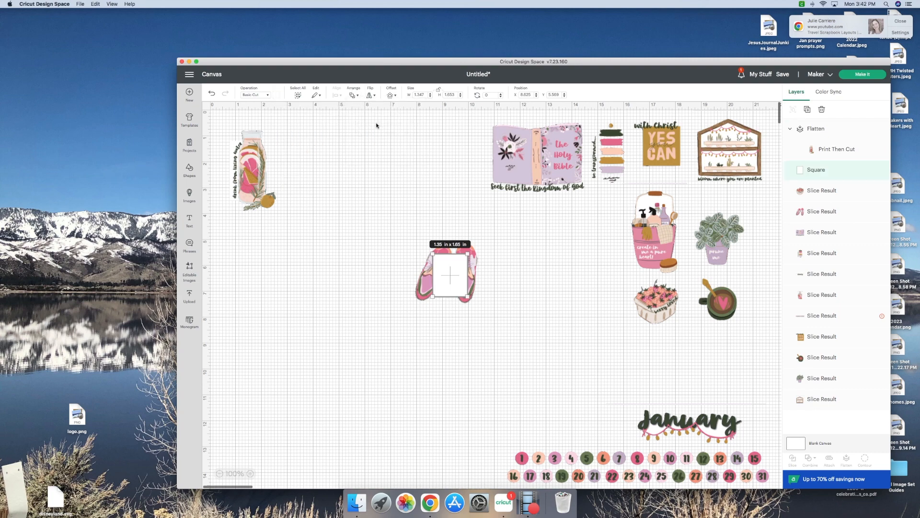
{"action": "left_click", "coordinate": [353, 94]}
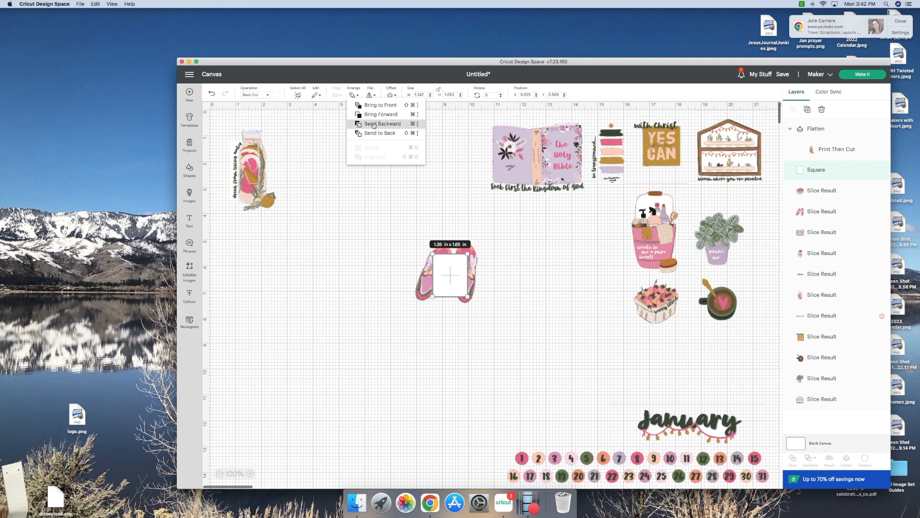
{"action": "left_click", "coordinate": [373, 124]}
{"action": "left_click", "coordinate": [355, 95]}
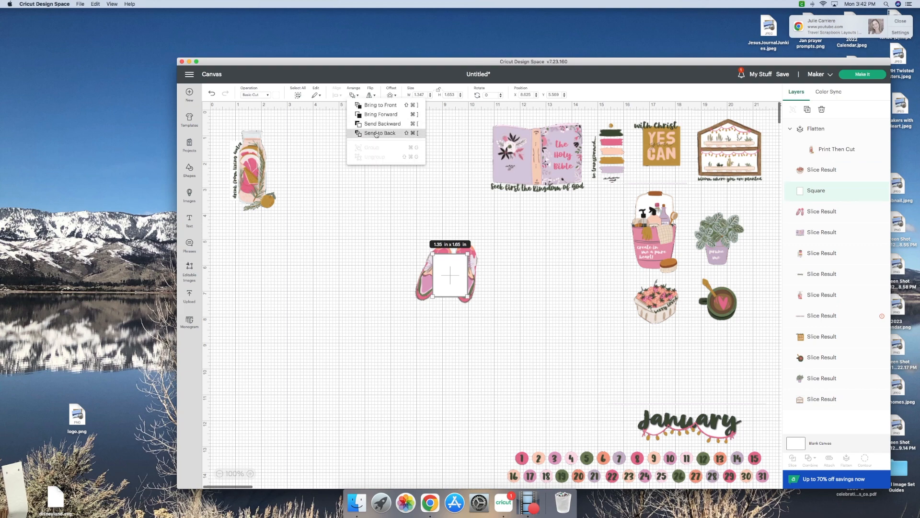
{"action": "left_click", "coordinate": [376, 134]}
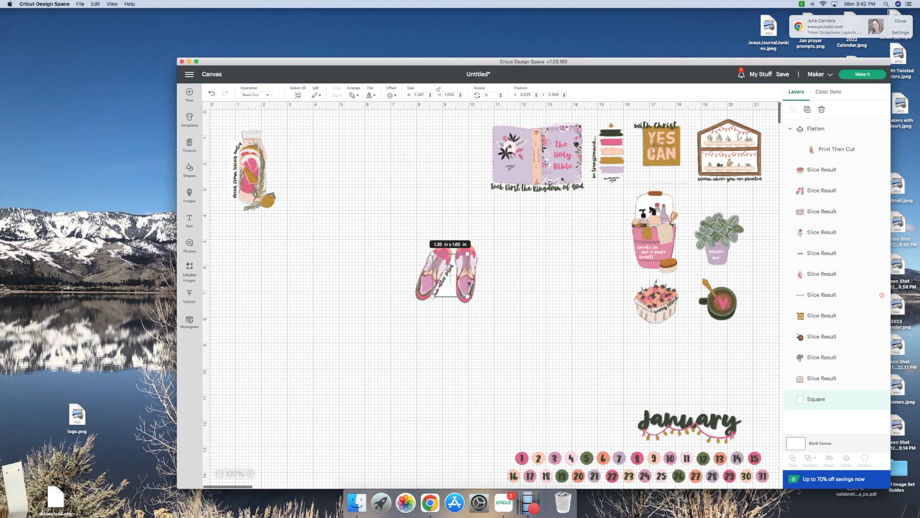
Position the white square behind the shoes so it backs the lettering between them.
{"action": "left_click_drag", "start_coordinate": [449, 278], "coordinate": [446, 281]}
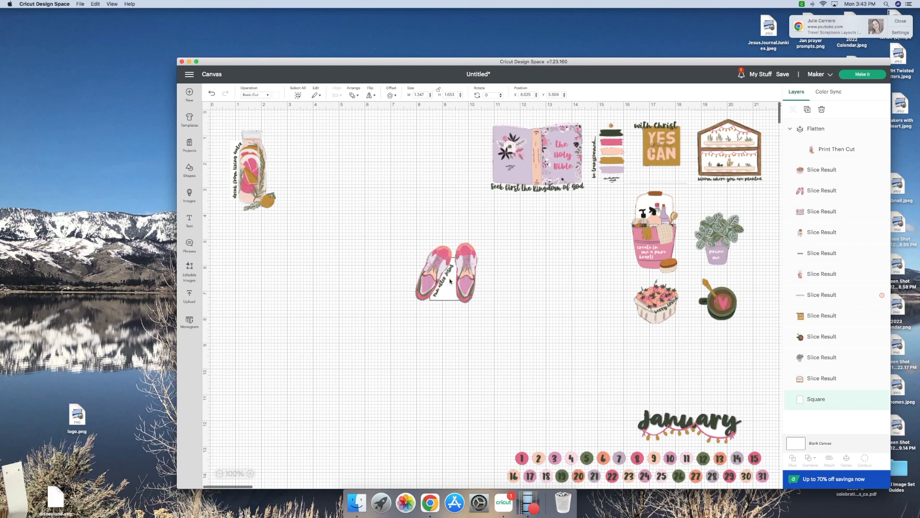
{"action": "left_click", "coordinate": [509, 279]}
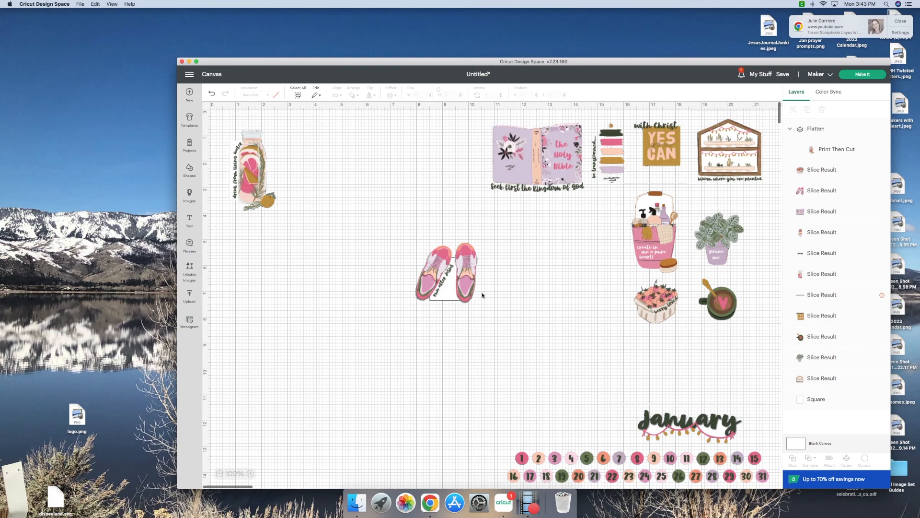
{"action": "left_click", "coordinate": [450, 293]}
{"action": "left_click_drag", "start_coordinate": [449, 293], "coordinate": [450, 294]}
{"action": "left_click", "coordinate": [527, 287]}
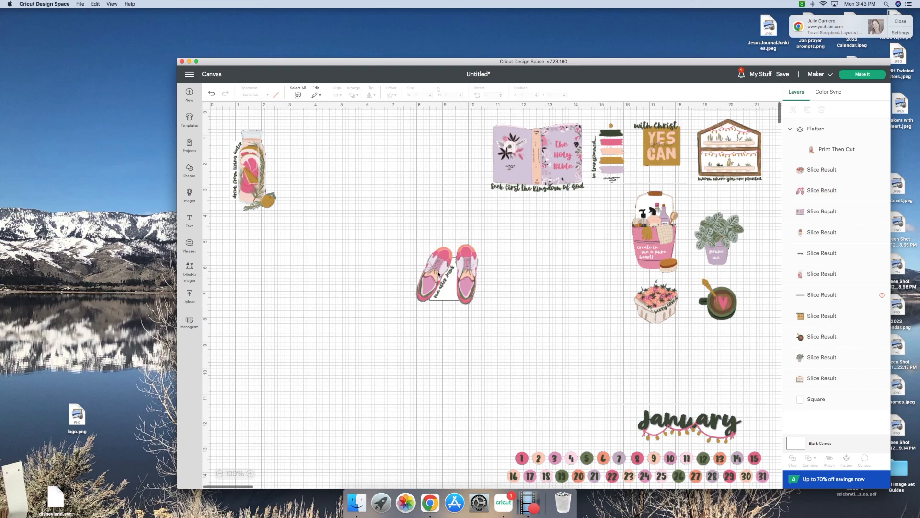
Group the shoes with their white square and shift the group slightly across the canvas.
{"action": "left_click_drag", "start_coordinate": [408, 236], "coordinate": [491, 322]}
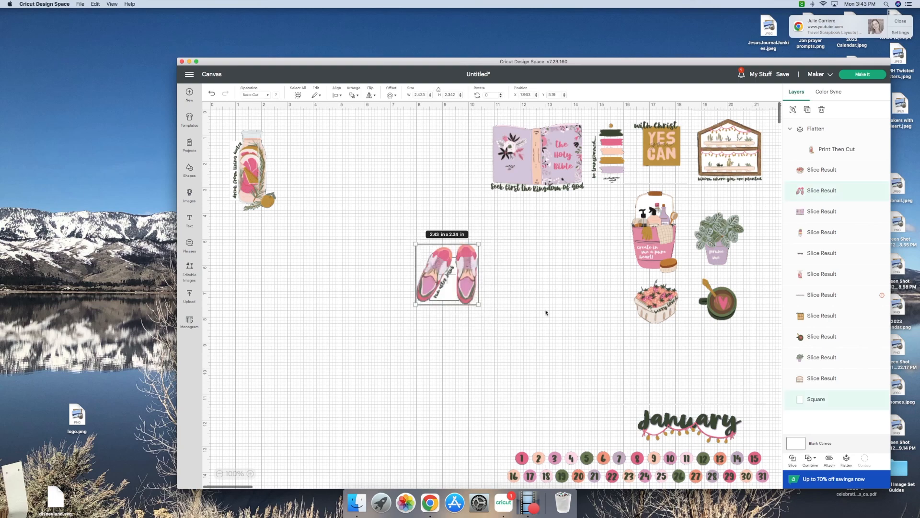
{"action": "left_click", "coordinate": [792, 110]}
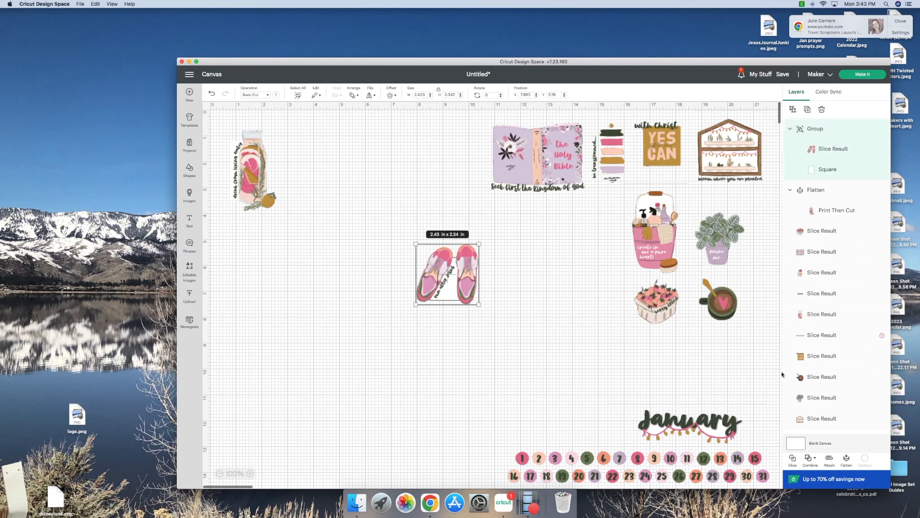
{"action": "left_click", "coordinate": [535, 332]}
{"action": "left_click_drag", "start_coordinate": [452, 280], "coordinate": [472, 285]}
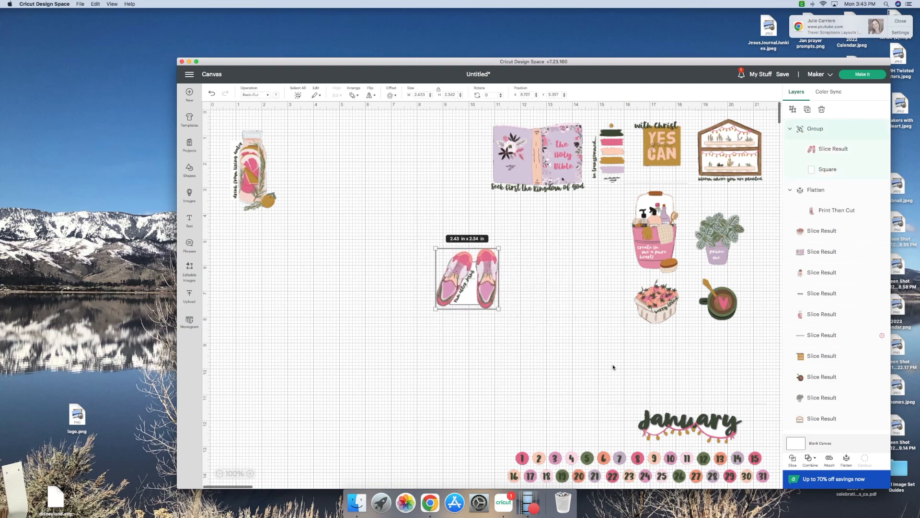
Flatten the shoes with their white backing and place the sticker beside the bottle sticker.
{"action": "left_click", "coordinate": [846, 460]}
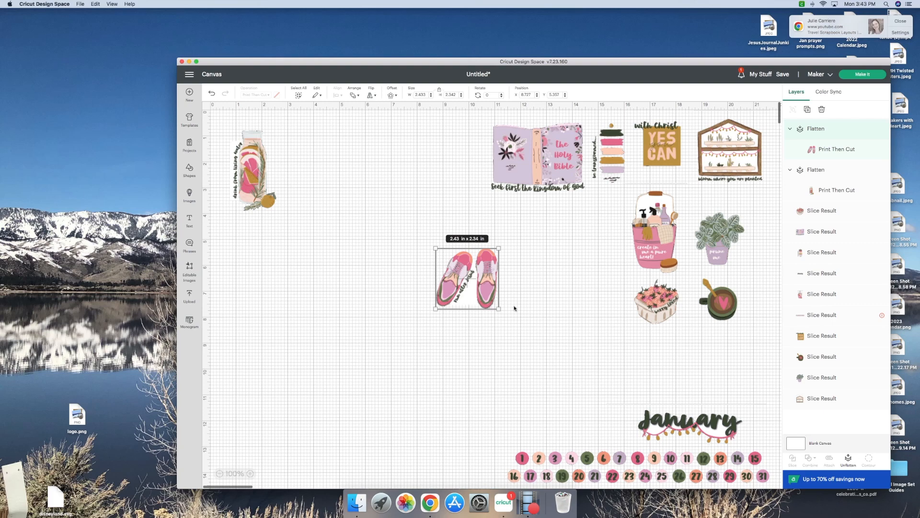
{"action": "left_click", "coordinate": [501, 311]}
{"action": "left_click_drag", "start_coordinate": [469, 285], "coordinate": [327, 168]}
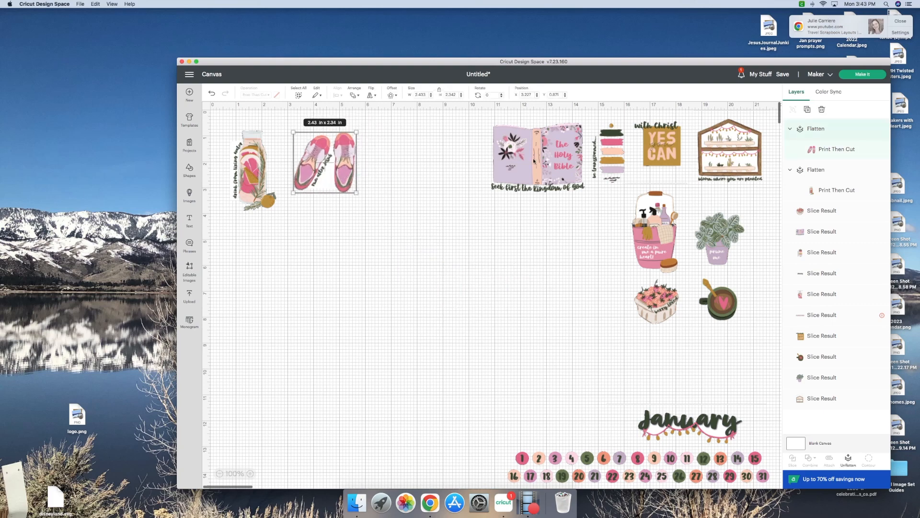
Move the Holy Bible sticker into open space and add a white oval near it.
{"action": "left_click_drag", "start_coordinate": [563, 156], "coordinate": [501, 273]}
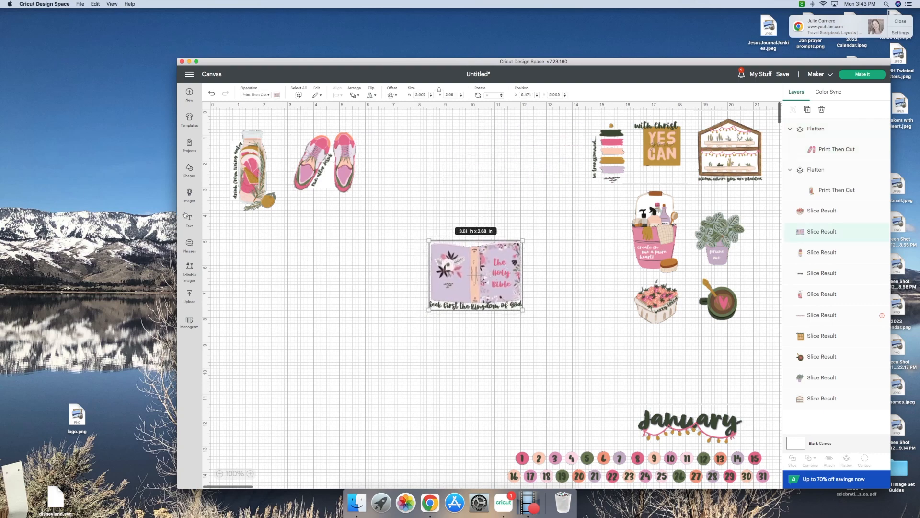
{"action": "left_click", "coordinate": [190, 170]}
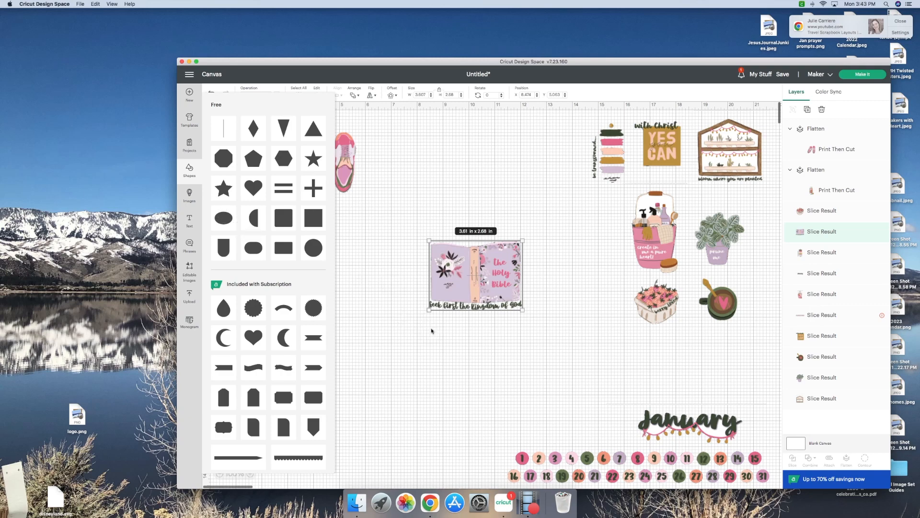
{"action": "left_click", "coordinate": [223, 218]}
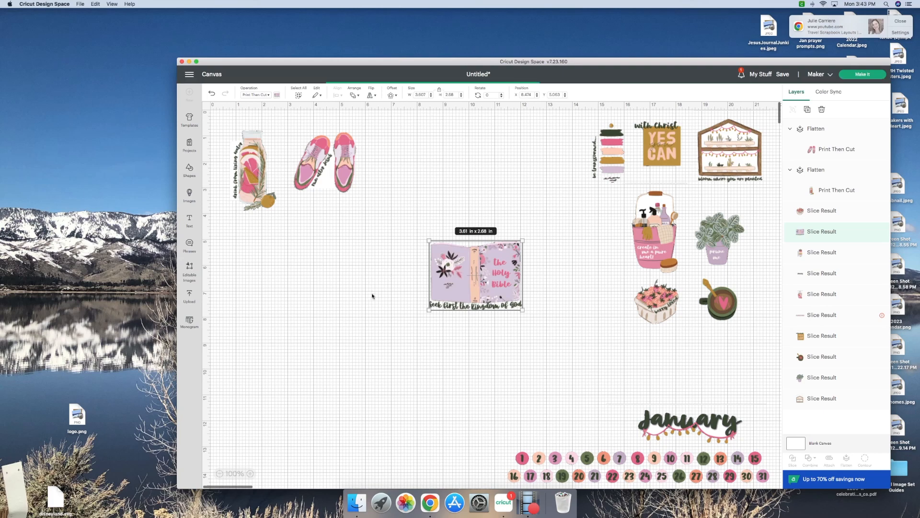
{"action": "left_click_drag", "start_coordinate": [256, 147], "coordinate": [404, 336]}
{"action": "left_click", "coordinate": [277, 95]}
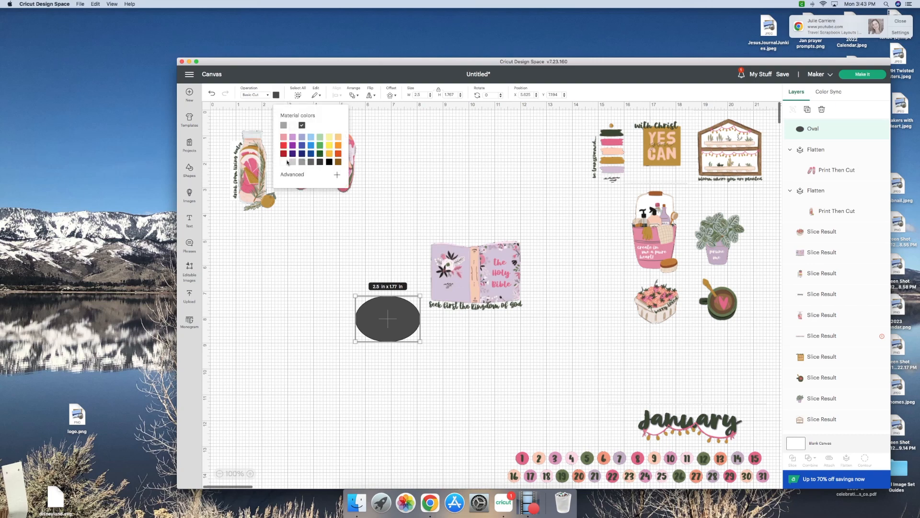
{"action": "left_click", "coordinate": [285, 163]}
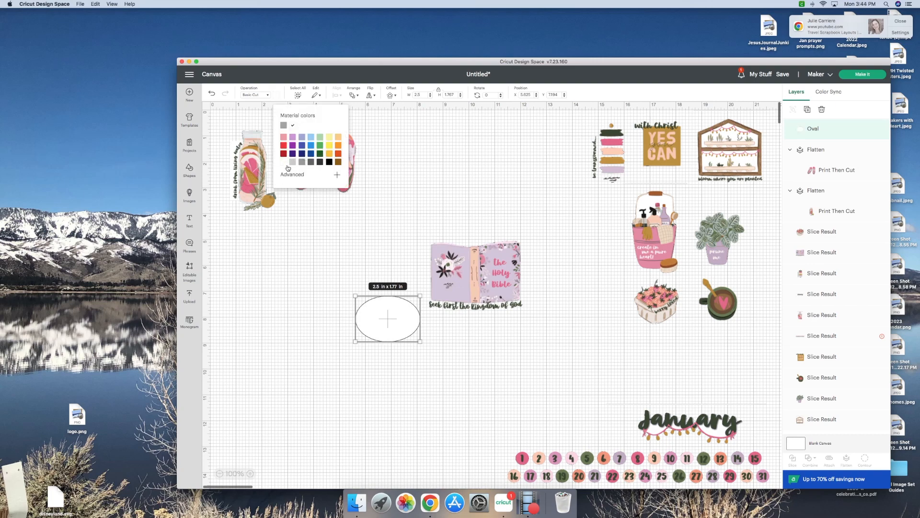
Stretch the unlocked white oval to about 4.64 × 1.75 in across the Bible's lettering and send it to the back.
{"action": "left_click_drag", "start_coordinate": [385, 299], "coordinate": [452, 277]}
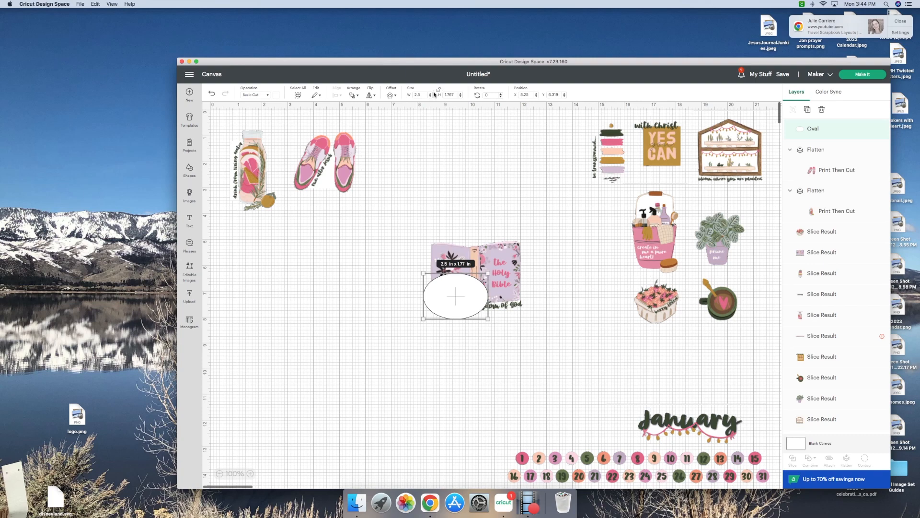
{"action": "left_click_drag", "start_coordinate": [488, 319], "coordinate": [528, 319]}
{"action": "left_click_drag", "start_coordinate": [489, 296], "coordinate": [528, 316]}
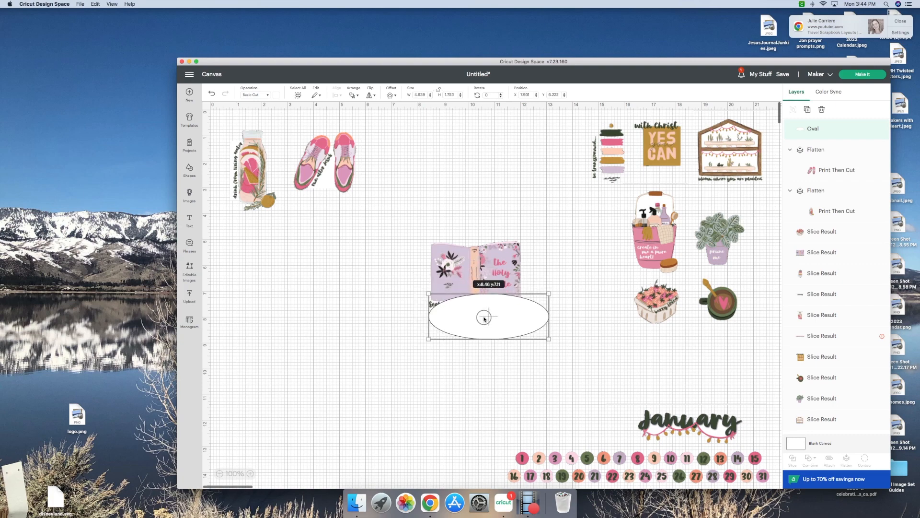
{"action": "left_click_drag", "start_coordinate": [482, 316], "coordinate": [470, 298]}
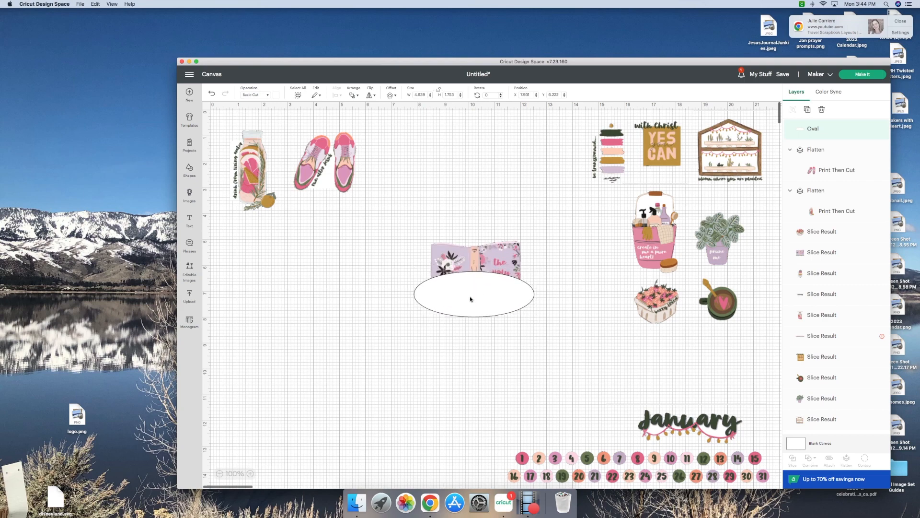
{"action": "left_click", "coordinate": [354, 95]}
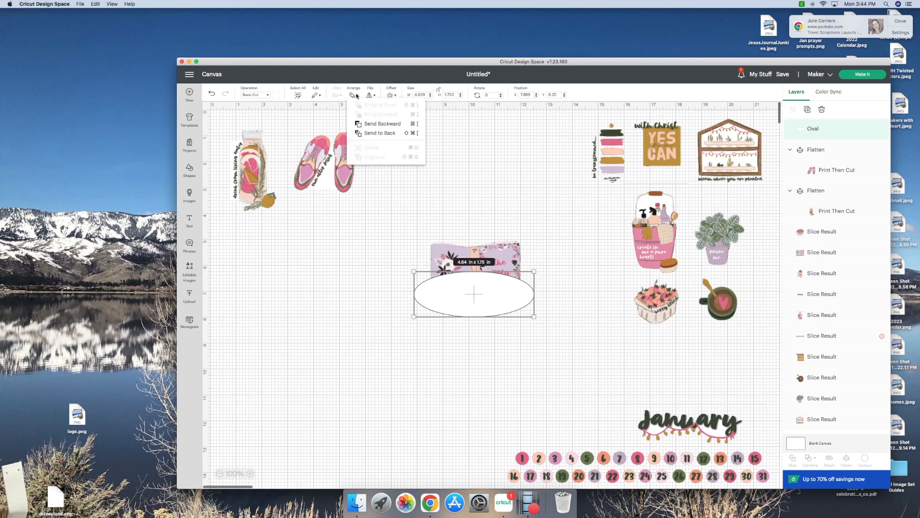
{"action": "left_click", "coordinate": [376, 132]}
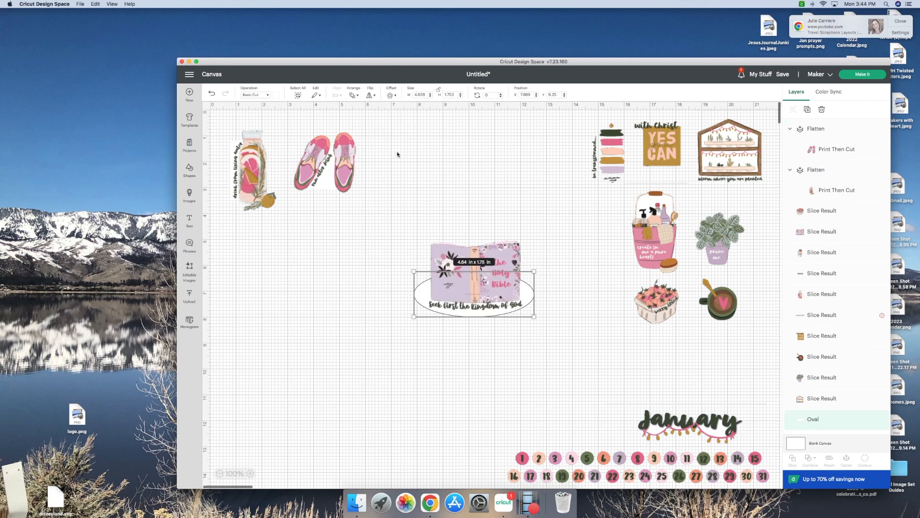
{"action": "left_click", "coordinate": [540, 232]}
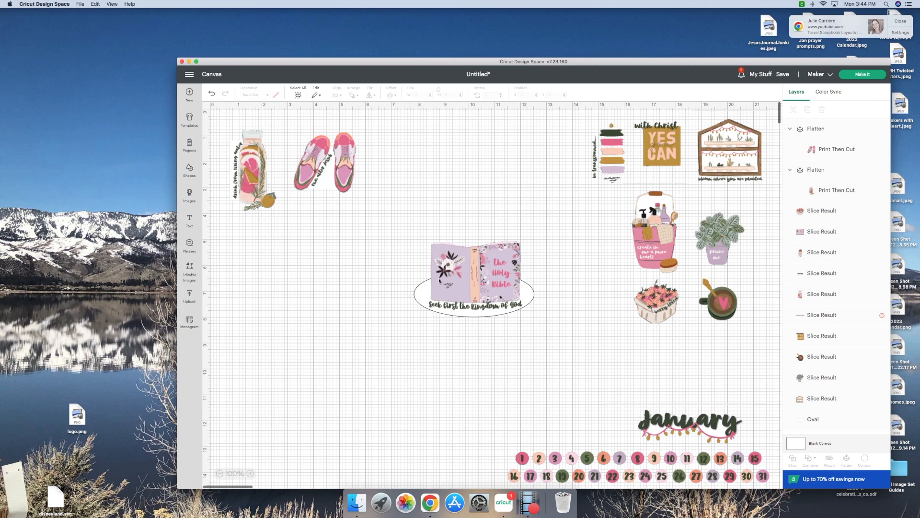
Add a square overlapping the oval's edge beside the Bible and slice the oval with it.
{"action": "left_click", "coordinate": [189, 169]}
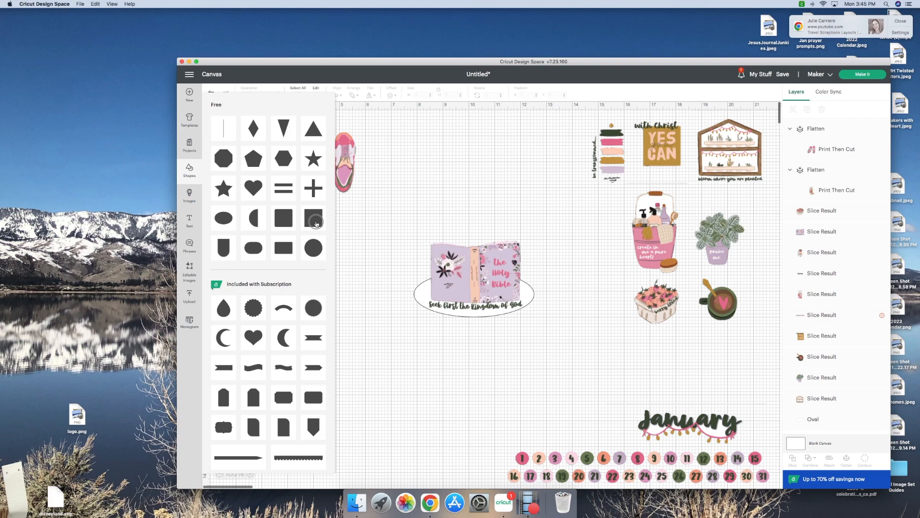
{"action": "left_click", "coordinate": [306, 220]}
{"action": "left_click_drag", "start_coordinate": [270, 182], "coordinate": [407, 283]}
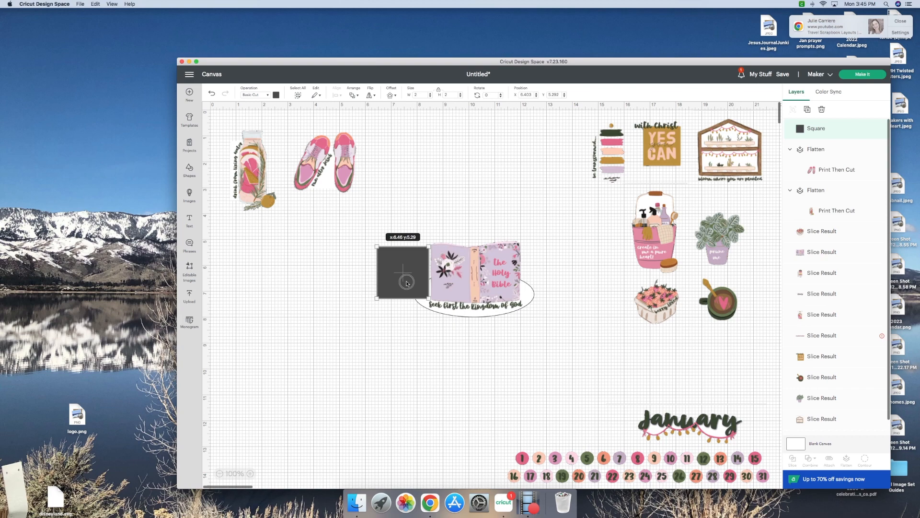
{"action": "left_click_drag", "start_coordinate": [406, 283], "coordinate": [407, 282]}
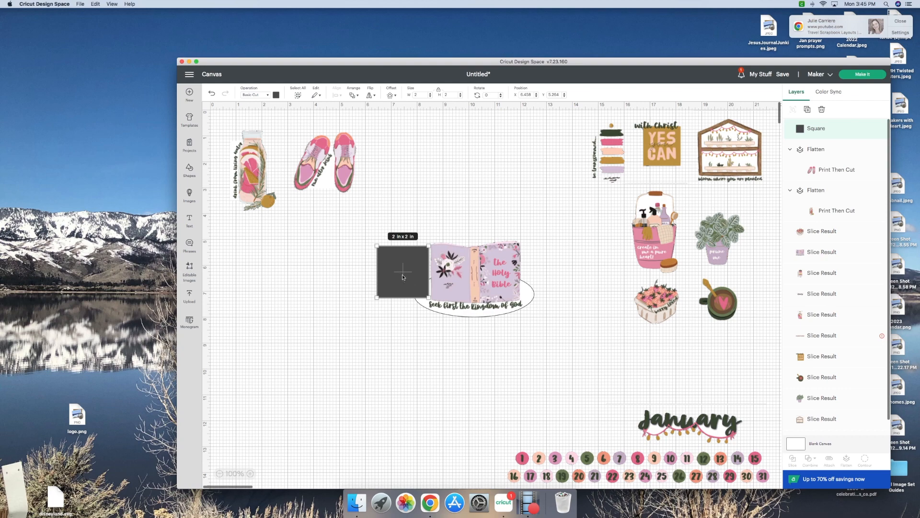
{"action": "left_click", "coordinate": [530, 300], "text": "shift"}
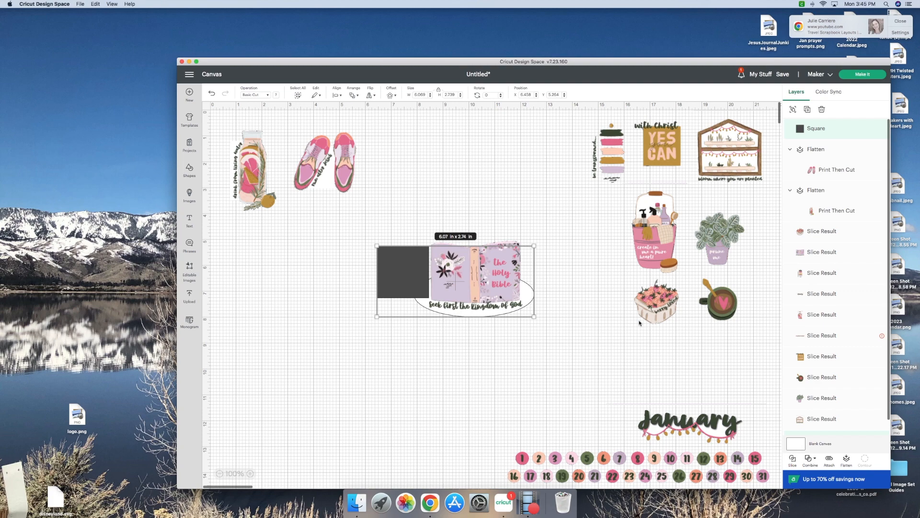
{"action": "left_click", "coordinate": [793, 461]}
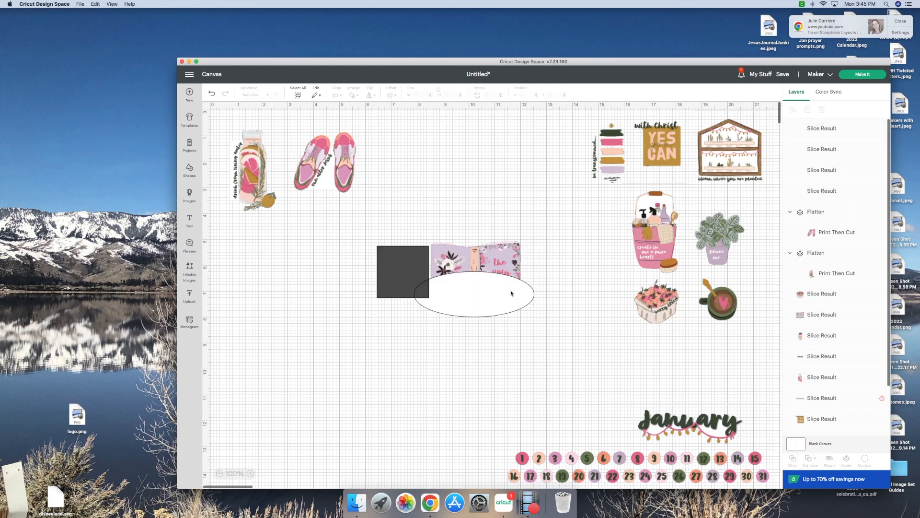
Pull the leftover slice pieces away from the oval and delete them.
{"action": "left_click_drag", "start_coordinate": [408, 268], "coordinate": [335, 271]}
{"action": "left_click_drag", "start_coordinate": [422, 289], "coordinate": [355, 277]}
{"action": "left_click_drag", "start_coordinate": [421, 291], "coordinate": [342, 274]}
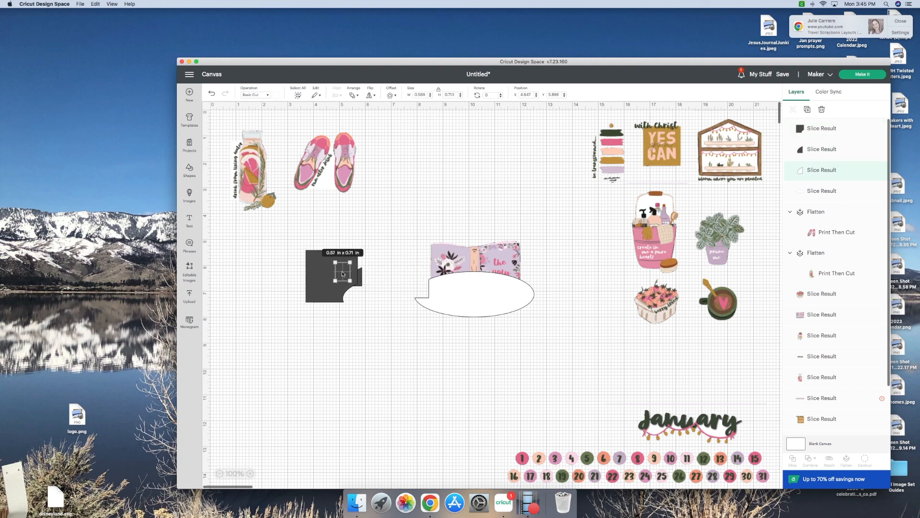
{"action": "key", "text": "Delete"}
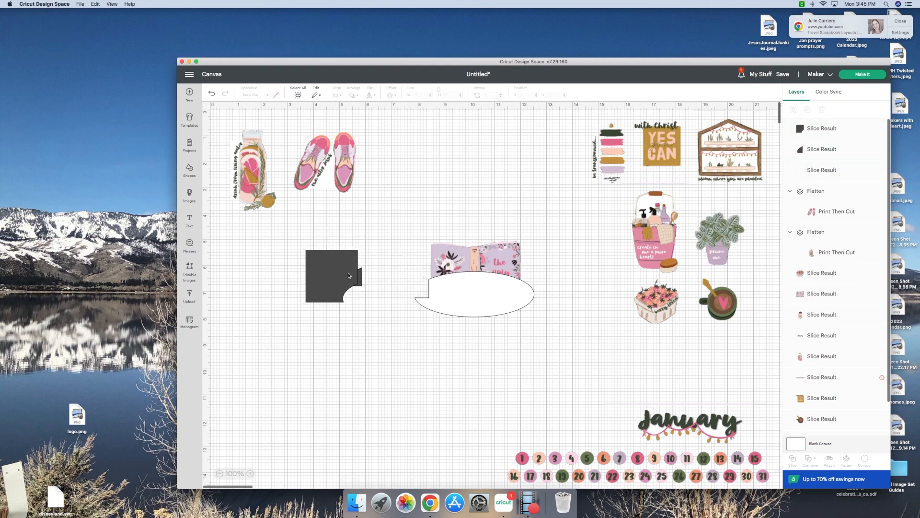
{"action": "left_click", "coordinate": [353, 266]}
{"action": "key", "text": "Delete"}
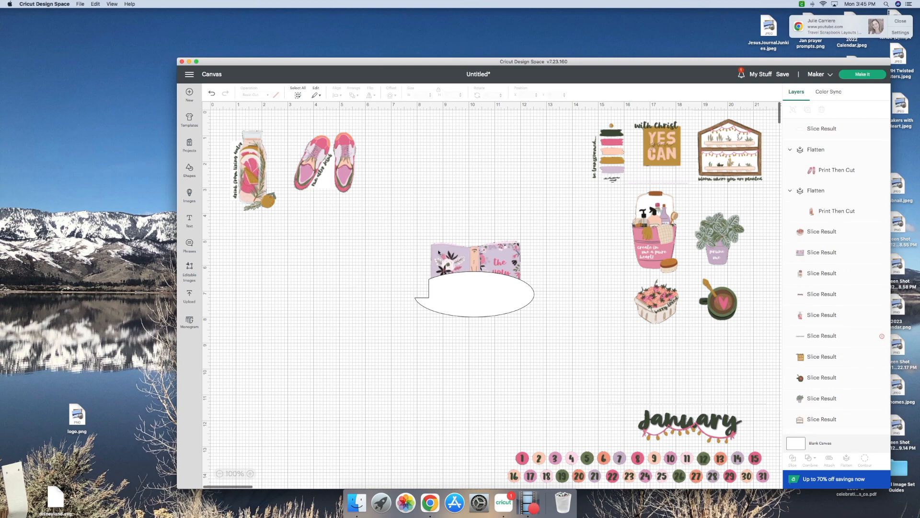
Send the sliced white oval behind the Bible sticker, and remove it from the design.
{"action": "left_click", "coordinate": [472, 316]}
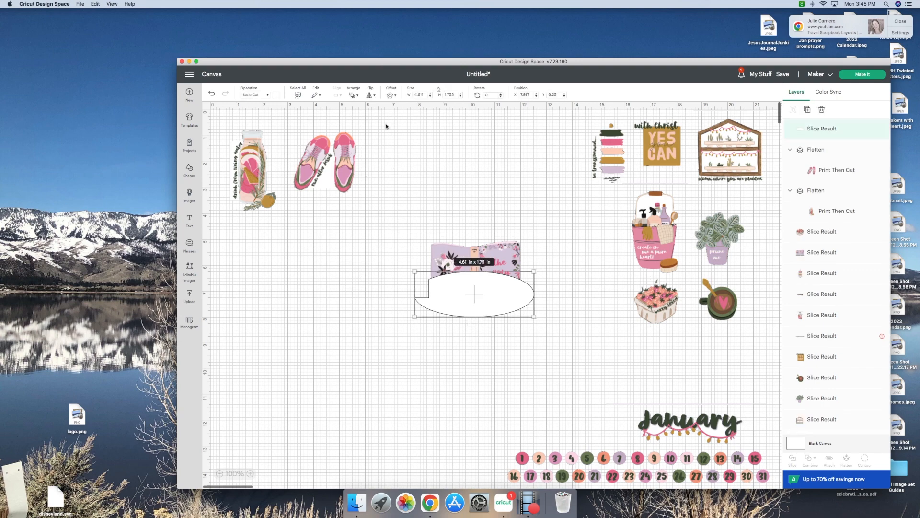
{"action": "left_click", "coordinate": [353, 95]}
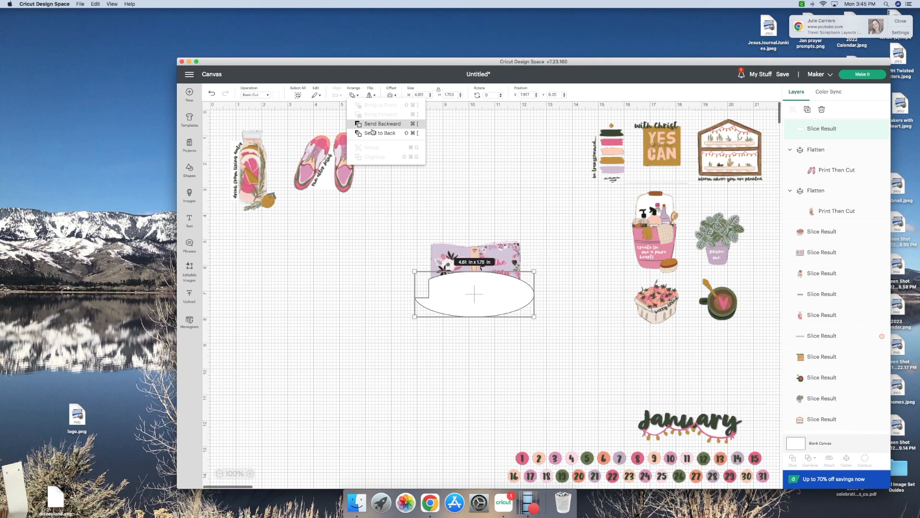
{"action": "left_click", "coordinate": [373, 133]}
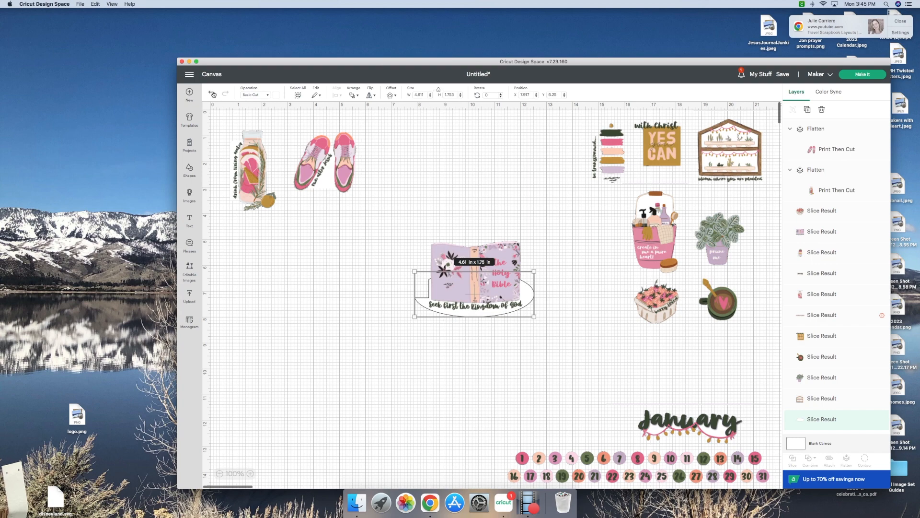
{"action": "left_click_drag", "start_coordinate": [526, 294], "coordinate": [369, 324]}
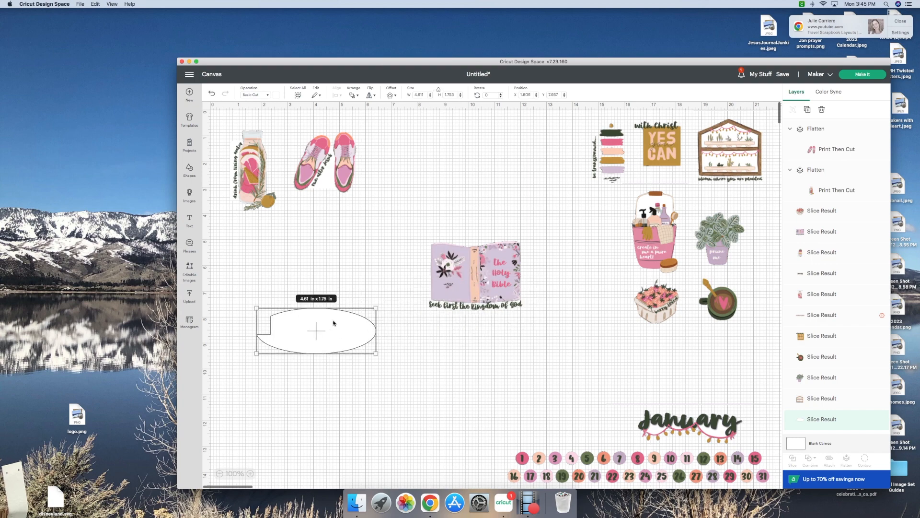
{"action": "key", "text": "Delete"}
Add a rounded square beside the Bible, unlock its proportions and colour it white.
{"action": "left_click", "coordinate": [189, 171]}
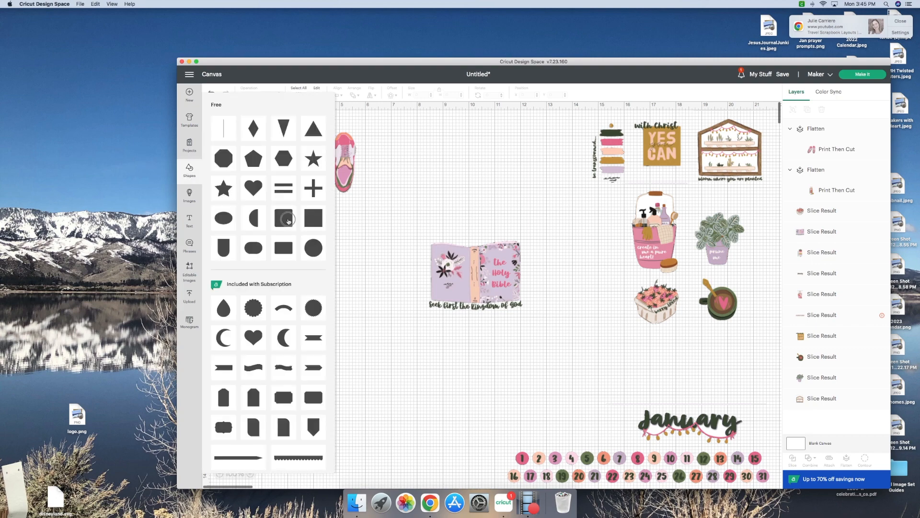
{"action": "left_click", "coordinate": [289, 221]}
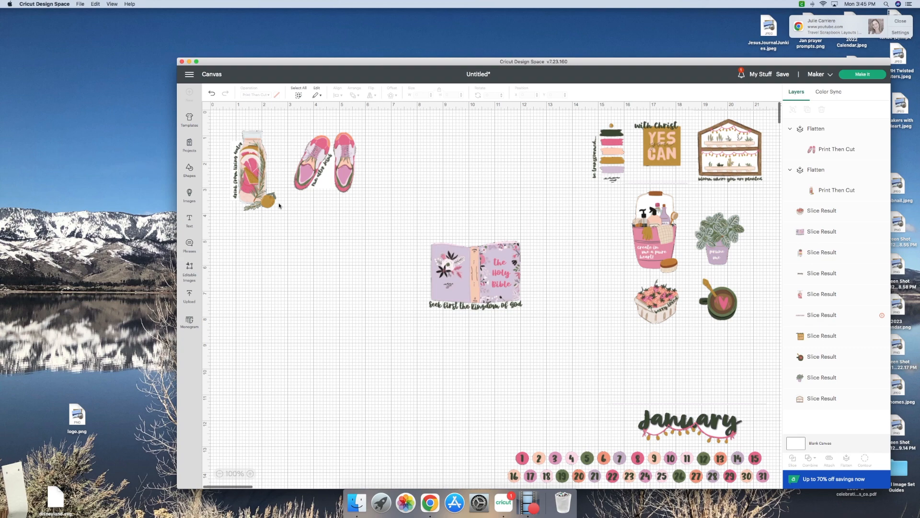
{"action": "left_click_drag", "start_coordinate": [272, 203], "coordinate": [391, 313]}
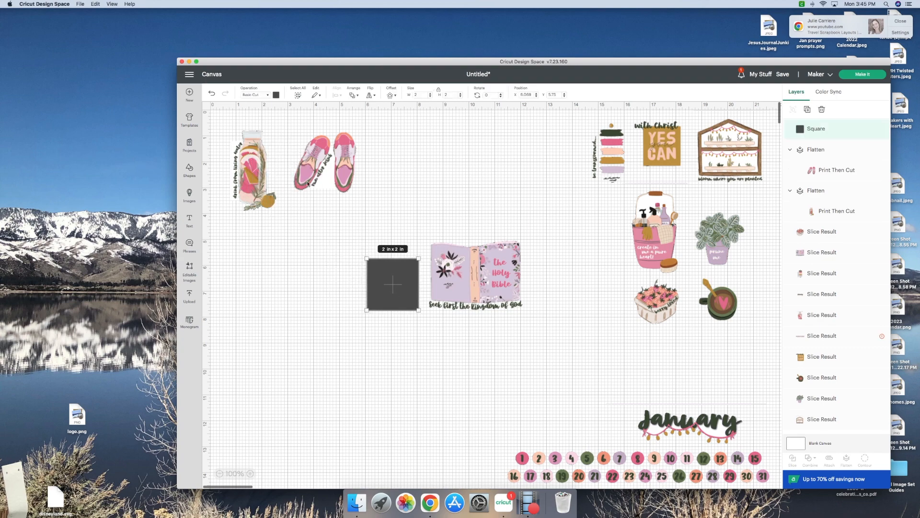
{"action": "left_click", "coordinate": [277, 94]}
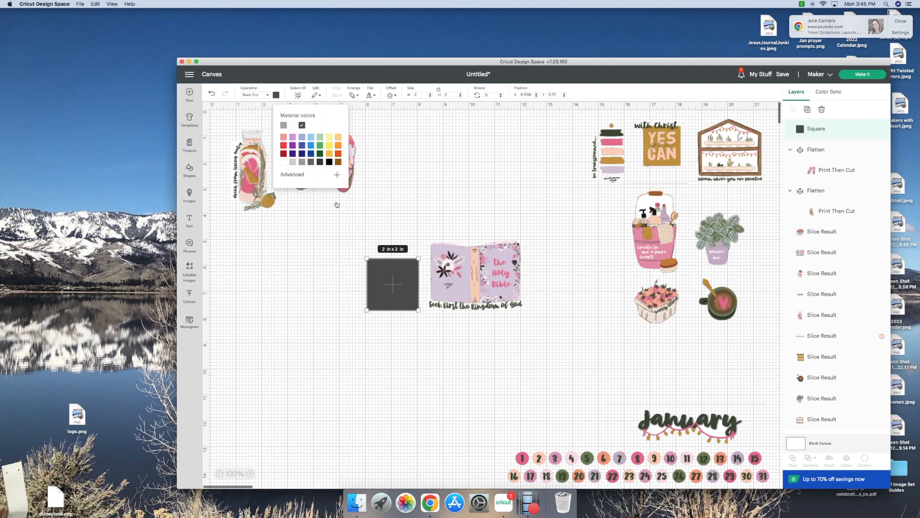
{"action": "left_click", "coordinate": [439, 92]}
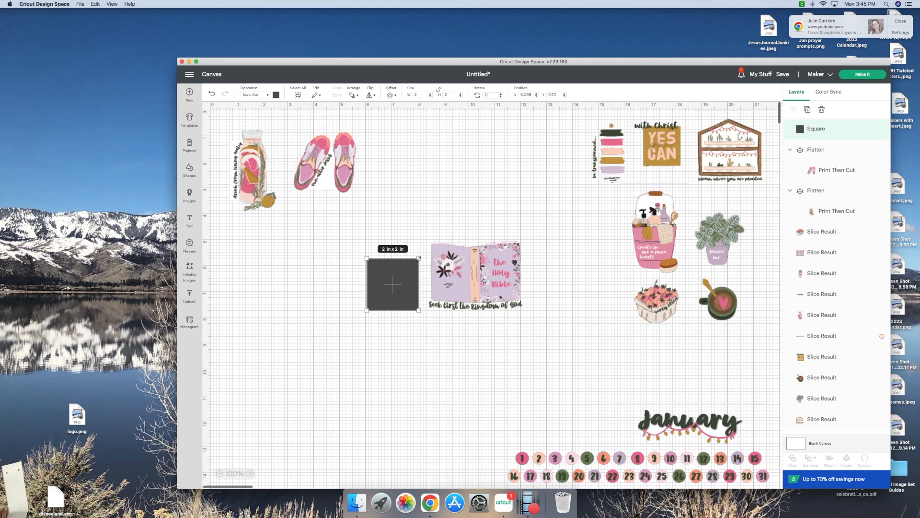
{"action": "left_click", "coordinate": [277, 96]}
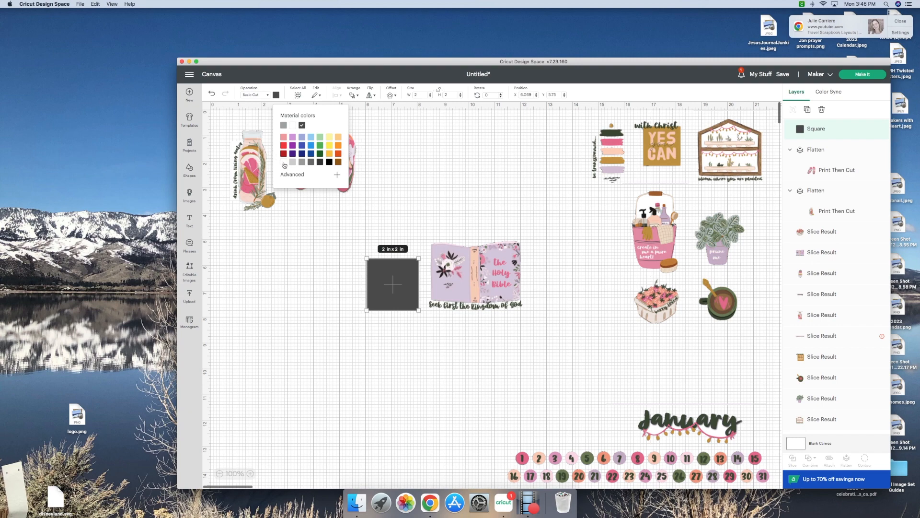
{"action": "left_click", "coordinate": [284, 164]}
Resize the white rounded square to about 3.72 × 1.11 in over the Bible's lettering and send it to the back.
{"action": "left_click_drag", "start_coordinate": [412, 287], "coordinate": [467, 293]}
{"action": "left_click_drag", "start_coordinate": [480, 263], "coordinate": [523, 290]}
{"action": "left_click", "coordinate": [353, 94]}
{"action": "left_click", "coordinate": [368, 133]}
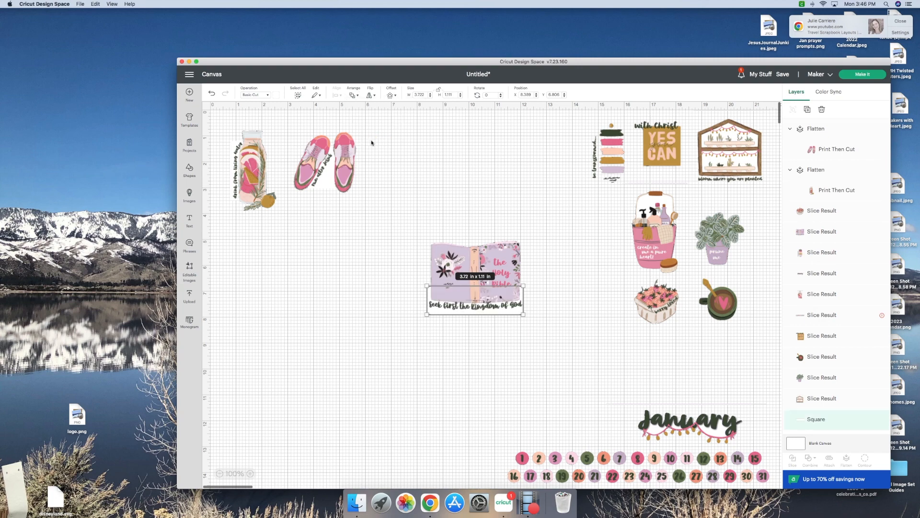
Nudge the Bible sticker slightly down so its lettering sits on the white rounded square.
{"action": "left_click", "coordinate": [477, 267]}
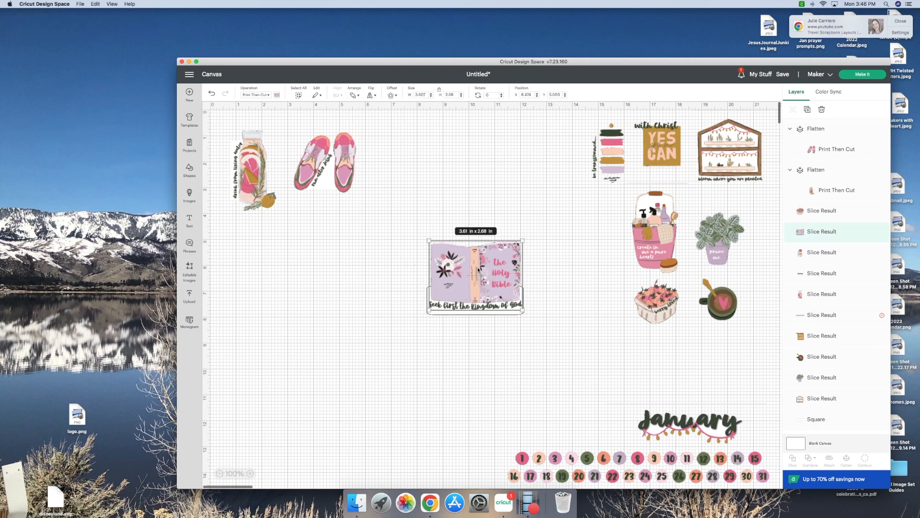
{"action": "left_click", "coordinate": [538, 286]}
{"action": "left_click_drag", "start_coordinate": [486, 273], "coordinate": [487, 276]}
{"action": "left_click", "coordinate": [557, 285]}
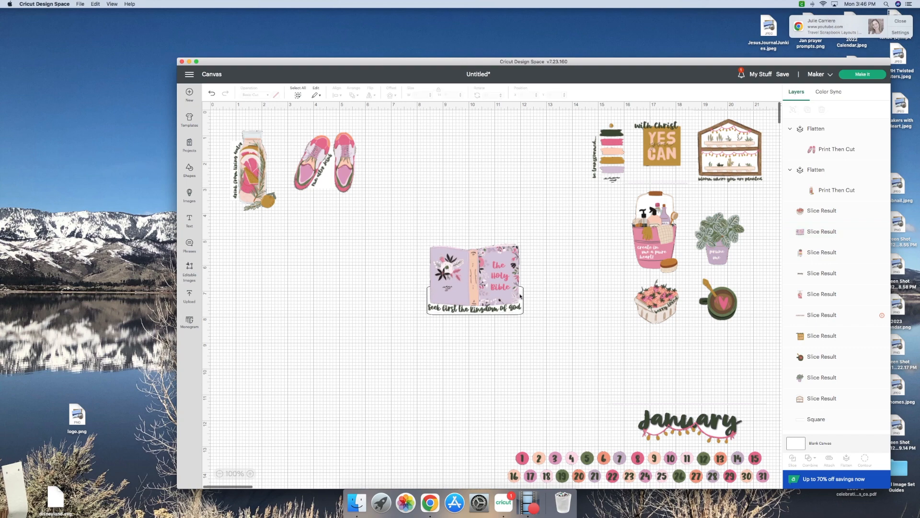
{"action": "scroll", "coordinate": [524, 297], "scroll_direction": "right", "scroll_amount": 1}
{"action": "scroll", "coordinate": [495, 289], "scroll_direction": "left", "scroll_amount": 1}
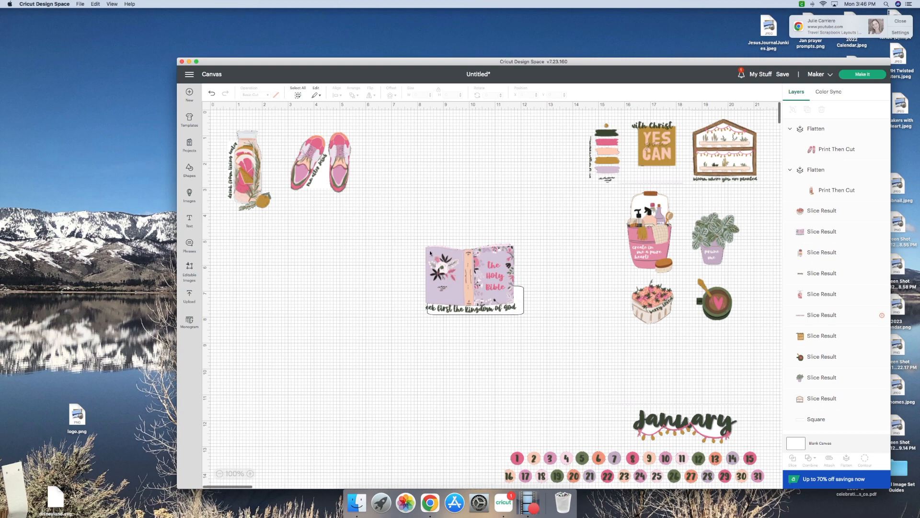
Group and flatten the Bible sticker with its white rounded square, and place it beside the sneakers.
{"action": "left_click_drag", "start_coordinate": [406, 238], "coordinate": [550, 340]}
{"action": "left_click", "coordinate": [792, 109]}
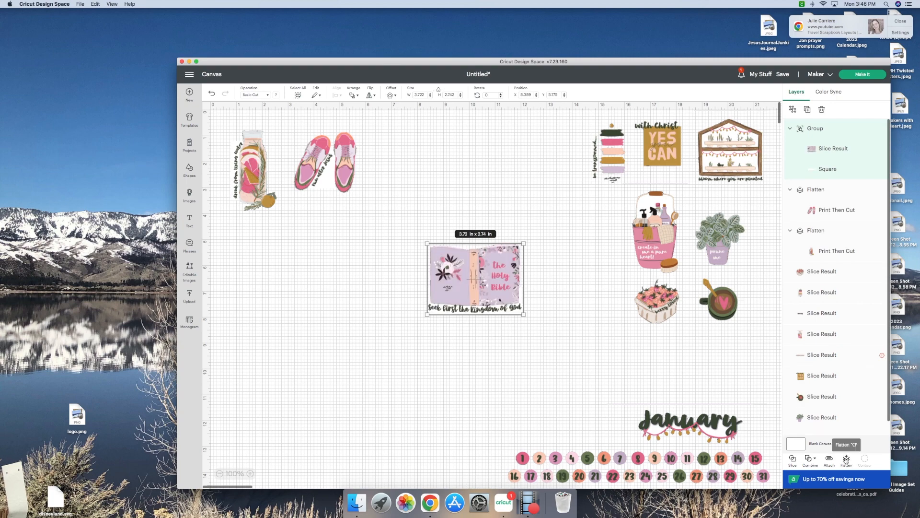
{"action": "left_click", "coordinate": [846, 459]}
{"action": "left_click_drag", "start_coordinate": [499, 276], "coordinate": [435, 165]}
{"action": "left_click", "coordinate": [606, 256]}
Move the paint-swatch sticker to open canvas and add a rectangle beside it.
{"action": "left_click_drag", "start_coordinate": [615, 135], "coordinate": [461, 293]}
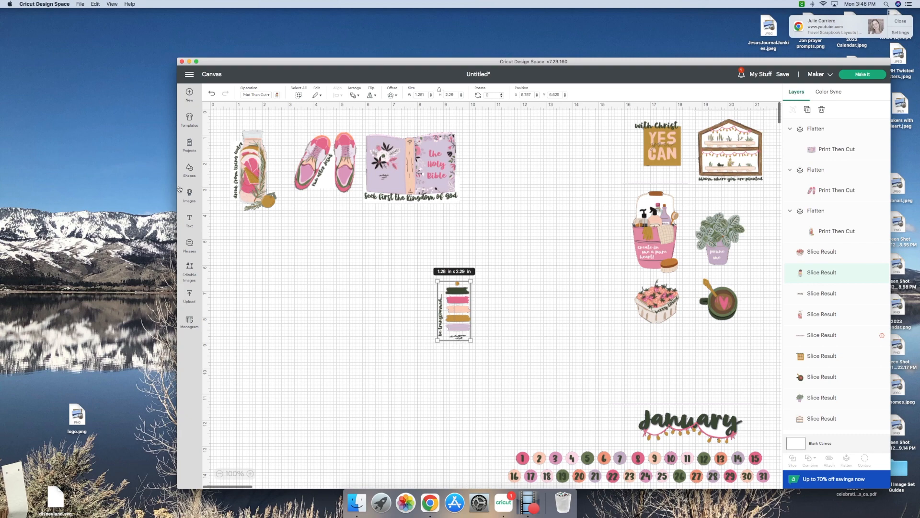
{"action": "left_click", "coordinate": [189, 169]}
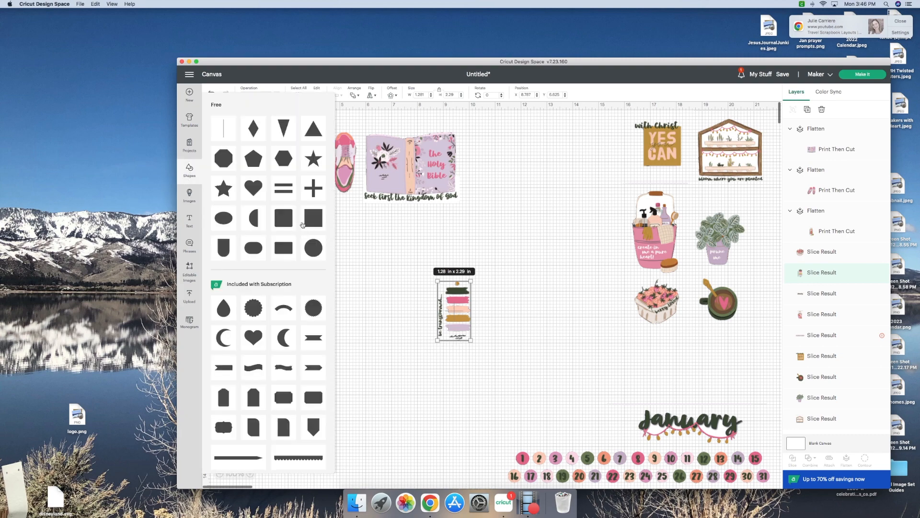
{"action": "left_click", "coordinate": [285, 251]}
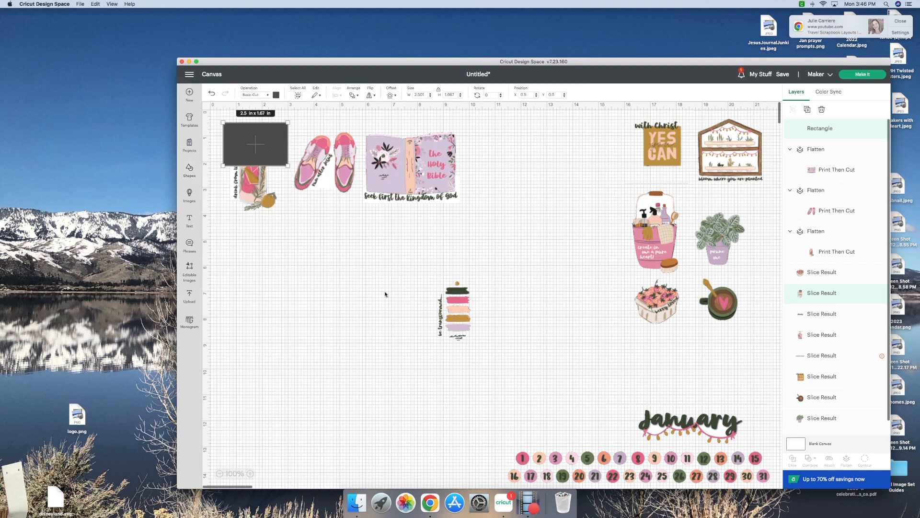
{"action": "left_click_drag", "start_coordinate": [268, 153], "coordinate": [400, 328]}
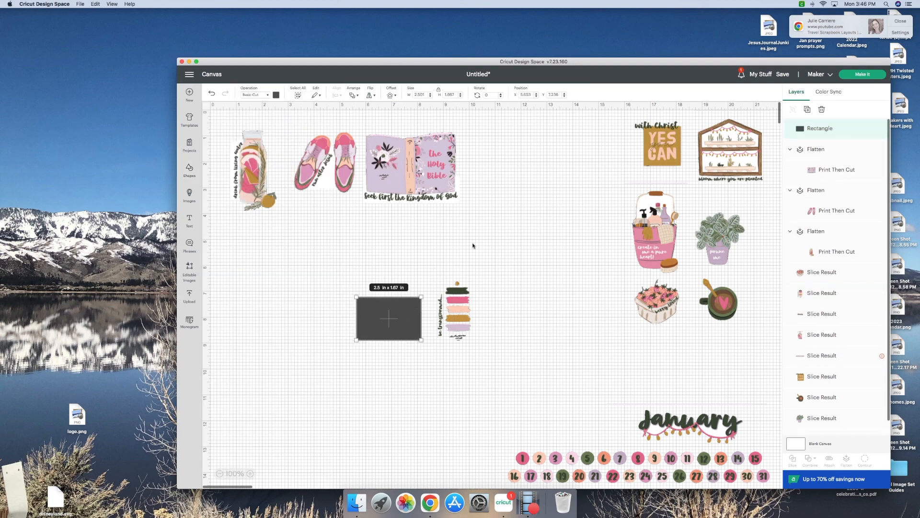
Rotate the rectangle to 90 degrees and colour it white.
{"action": "left_click", "coordinate": [491, 95]}
{"action": "type", "text": "90"}
{"action": "key", "text": "Return"}
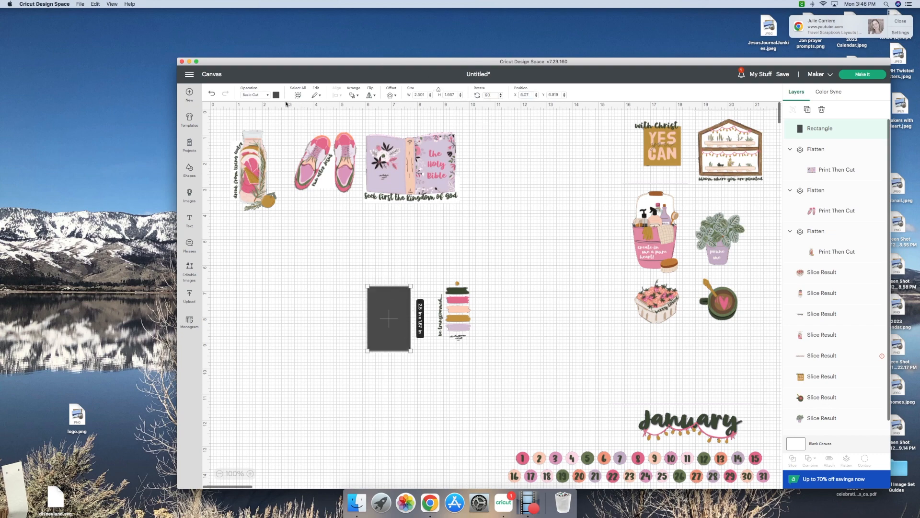
{"action": "left_click", "coordinate": [276, 95]}
{"action": "left_click", "coordinate": [287, 162]}
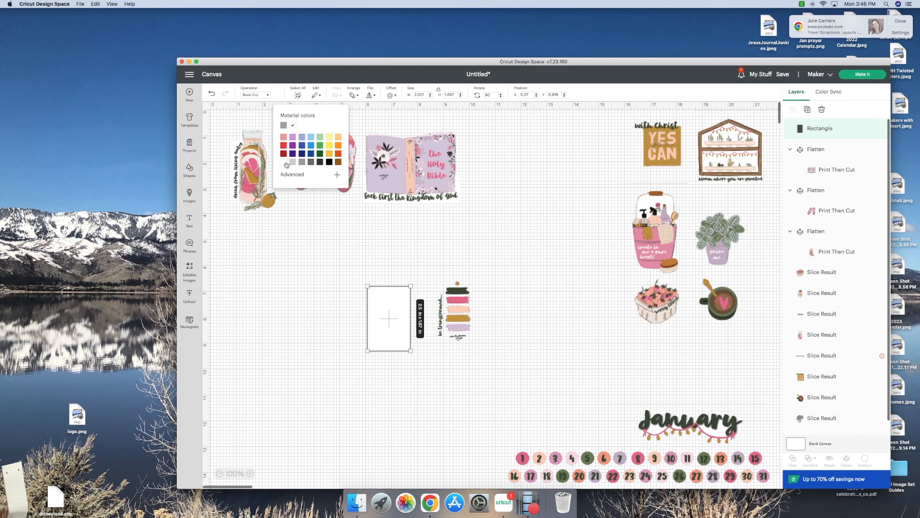
Resize the white rectangle to about 1.49 × 2.42 in over the paint-swatch sticker, send it to the back and centre it behind the artwork.
{"action": "left_click_drag", "start_coordinate": [372, 308], "coordinate": [443, 304]}
{"action": "mouse_move", "coordinate": [476, 344]}
{"action": "left_mouse_down"}
{"action": "mouse_move", "coordinate": [463, 337]}
{"action": "mouse_move", "coordinate": [468, 332]}
{"action": "left_mouse_up"}
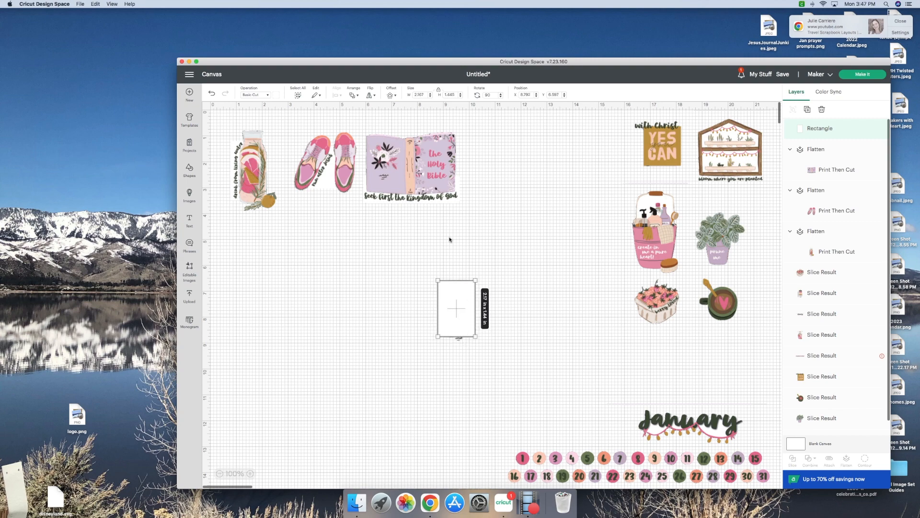
{"action": "left_click", "coordinate": [438, 90]}
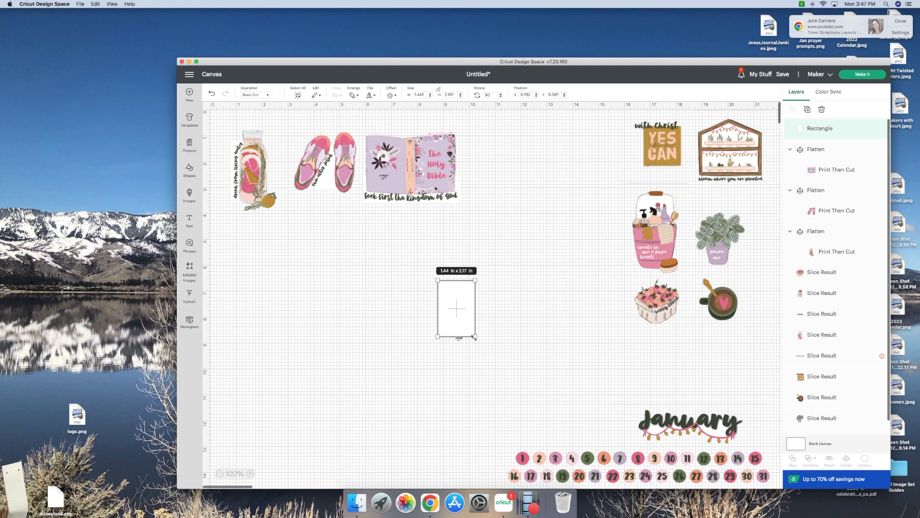
{"action": "left_click_drag", "start_coordinate": [475, 337], "coordinate": [476, 343]}
{"action": "left_click", "coordinate": [354, 95]}
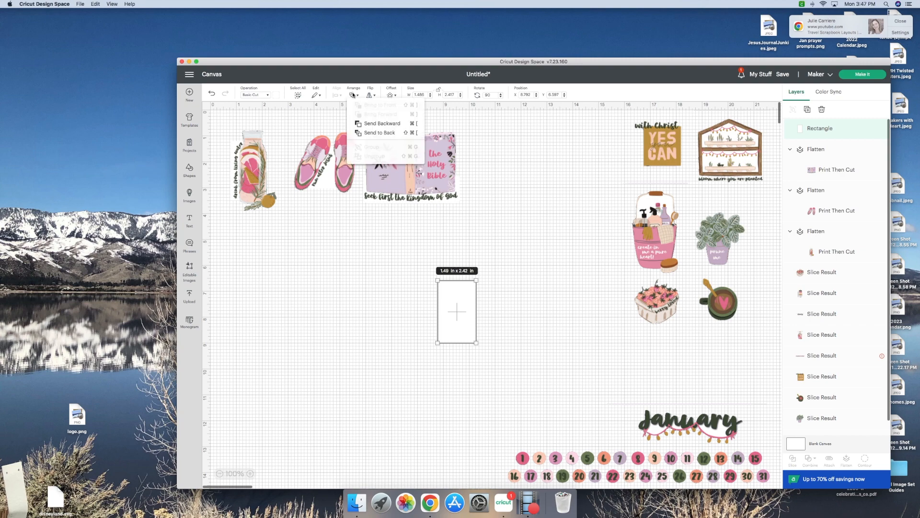
{"action": "left_click", "coordinate": [373, 134]}
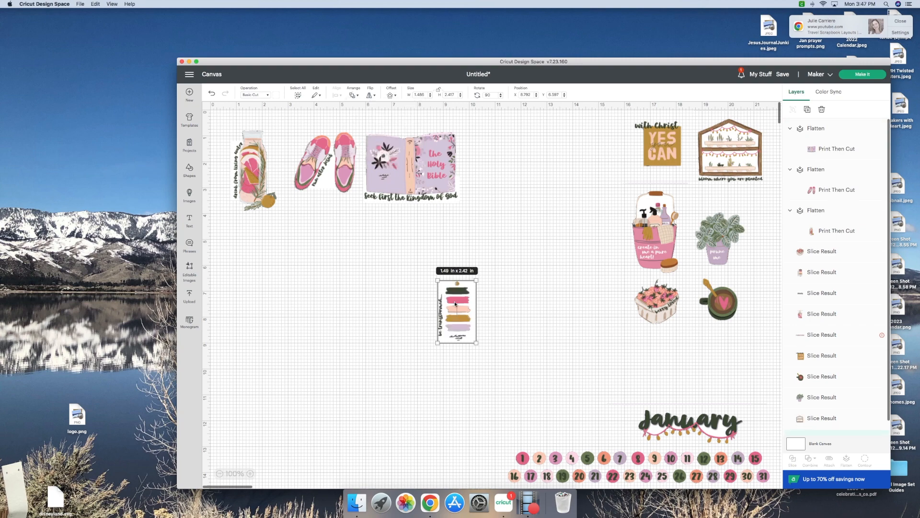
{"action": "left_click_drag", "start_coordinate": [456, 304], "coordinate": [454, 304]}
{"action": "left_click", "coordinate": [522, 312]}
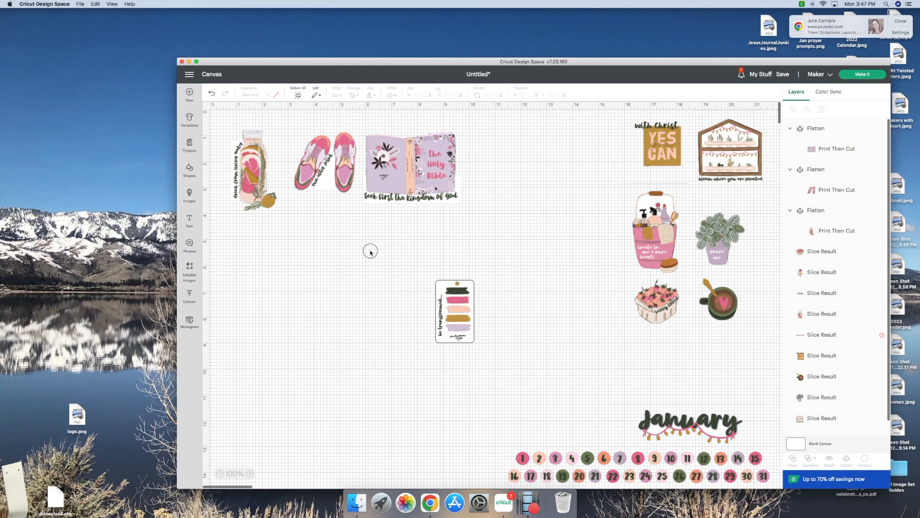
Group and flatten the paint-swatch sticker with its white rectangle, and place it beside the Bible.
{"action": "left_click_drag", "start_coordinate": [421, 269], "coordinate": [491, 367]}
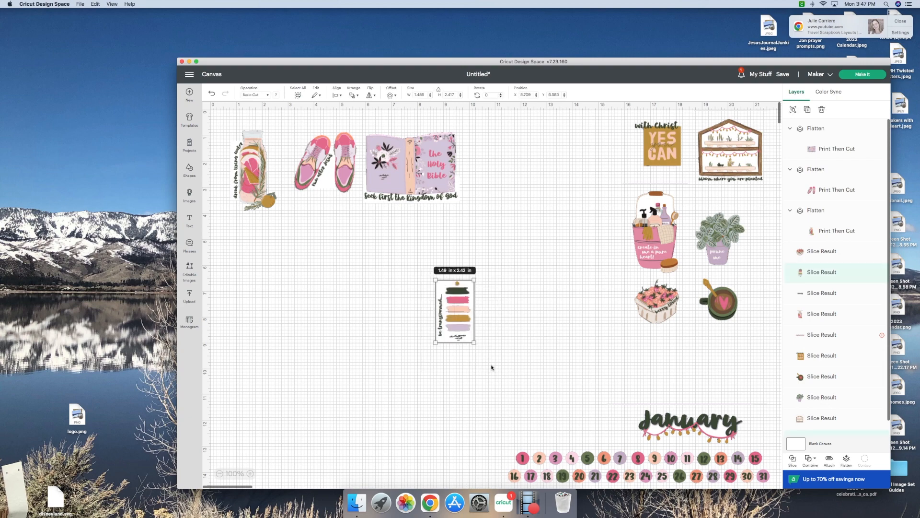
{"action": "left_click", "coordinate": [793, 109]}
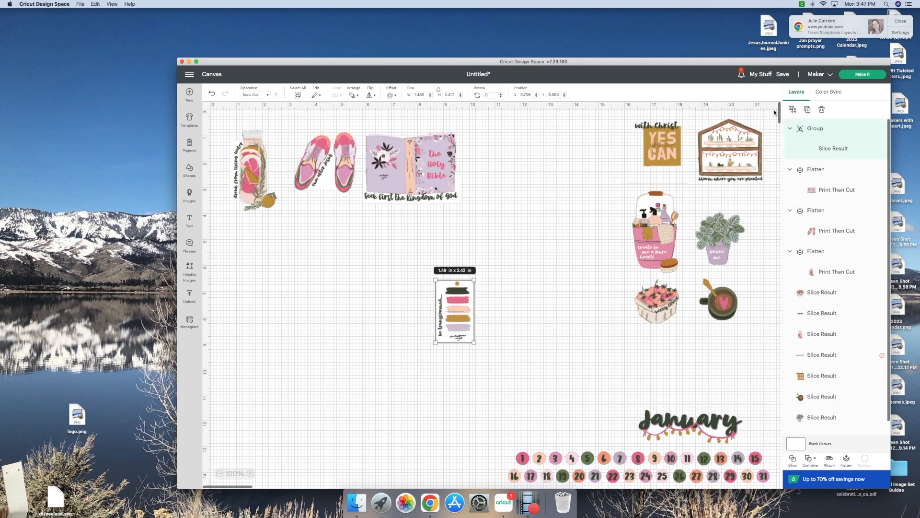
{"action": "left_click", "coordinate": [901, 23]}
{"action": "left_click", "coordinate": [847, 463]}
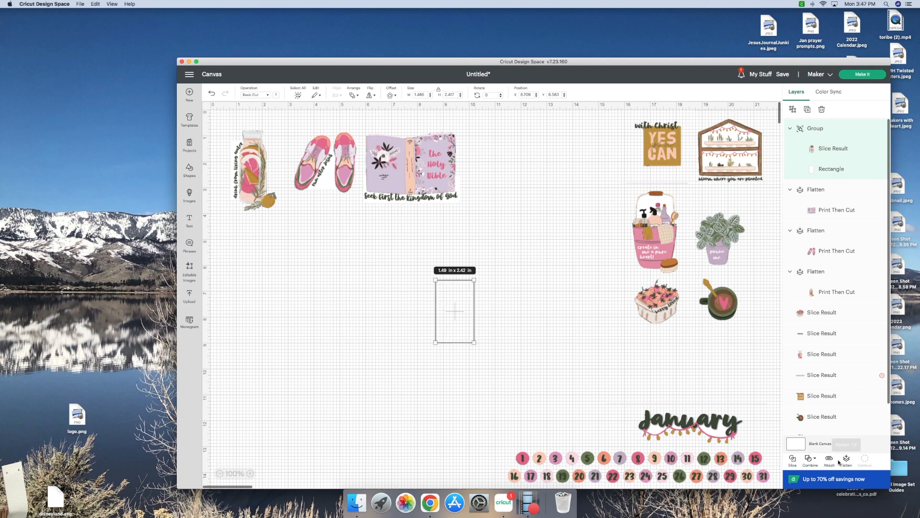
{"action": "left_click_drag", "start_coordinate": [455, 311], "coordinate": [495, 173]}
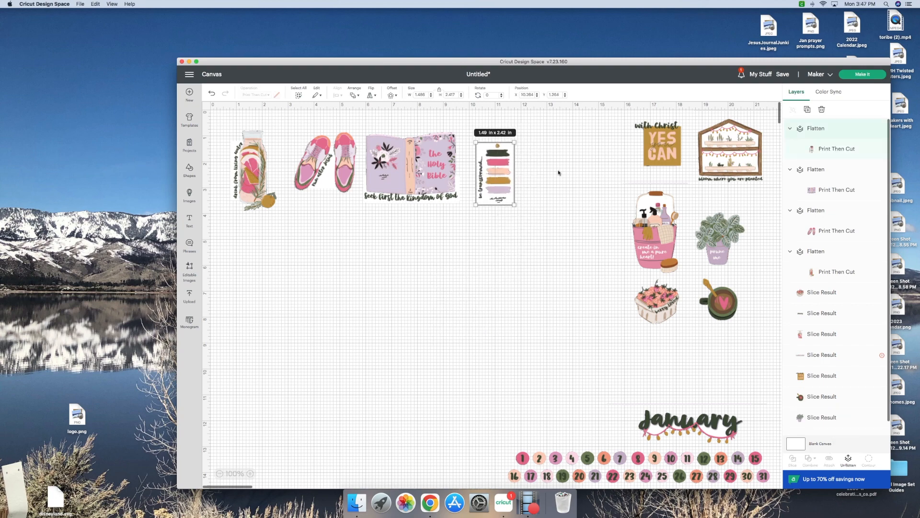
Move the "with Christ YES CAN" sticker to open canvas and add a white 2 × 2 in square beside it.
{"action": "left_click_drag", "start_coordinate": [667, 146], "coordinate": [486, 303]}
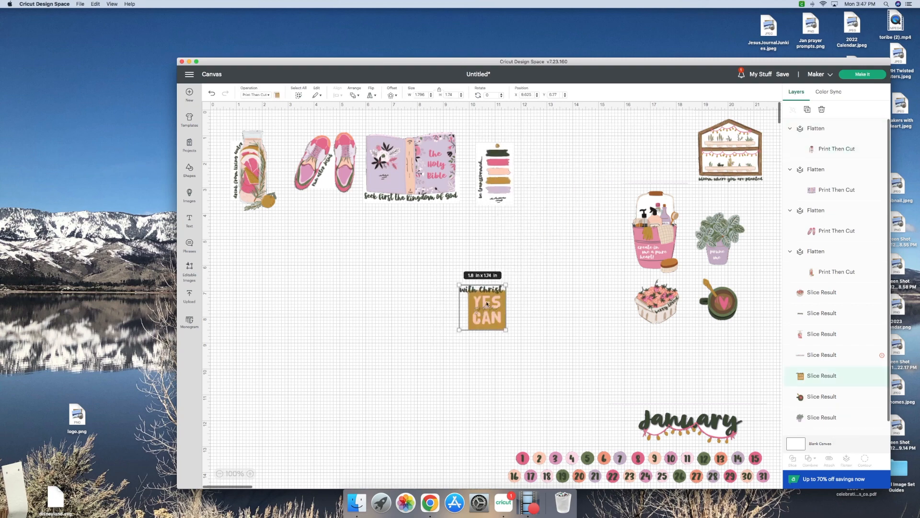
{"action": "left_click", "coordinate": [513, 307]}
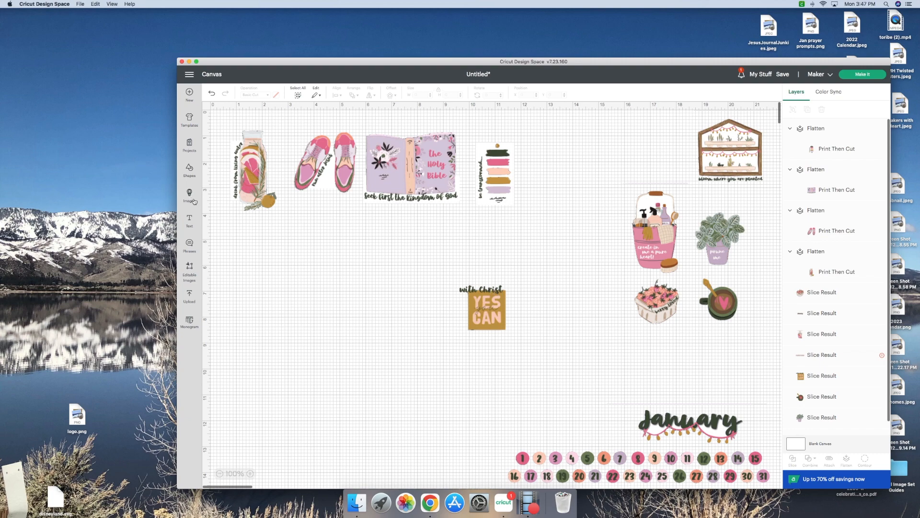
{"action": "left_click", "coordinate": [191, 171]}
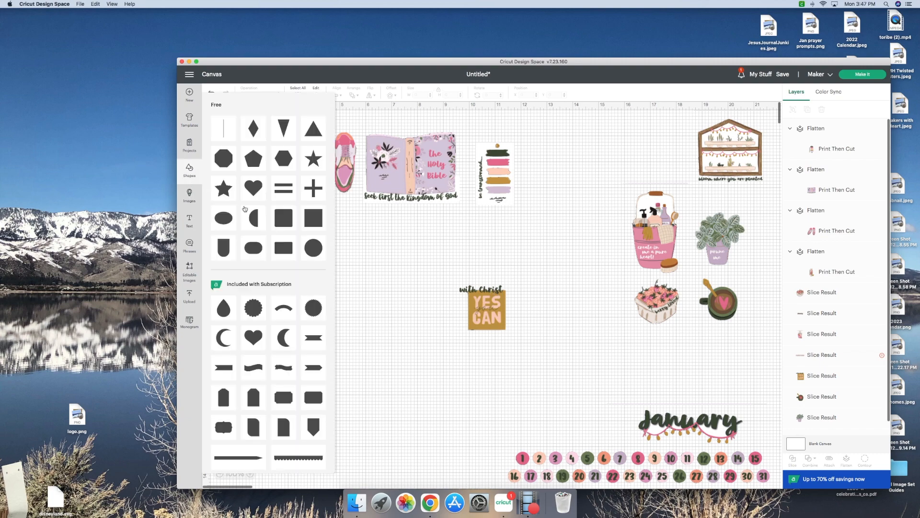
{"action": "left_click", "coordinate": [316, 221]}
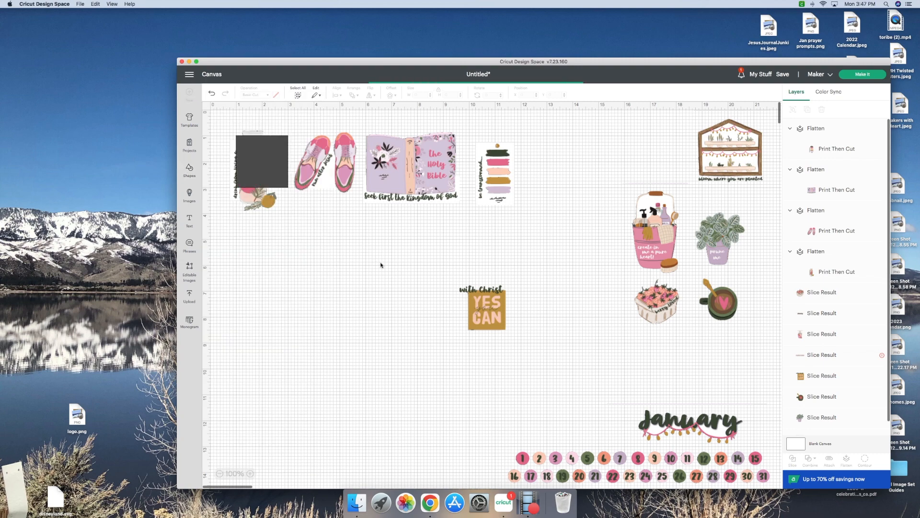
{"action": "left_click_drag", "start_coordinate": [249, 157], "coordinate": [426, 316]}
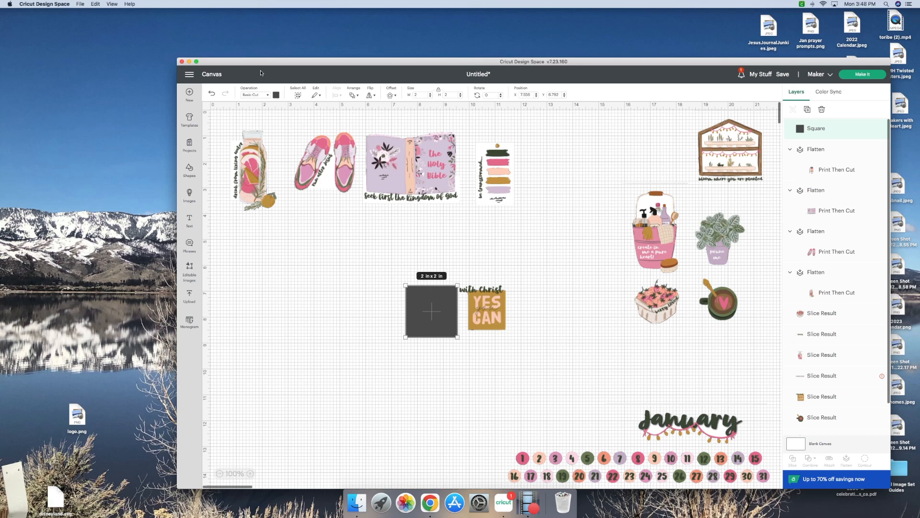
{"action": "left_click", "coordinate": [276, 96]}
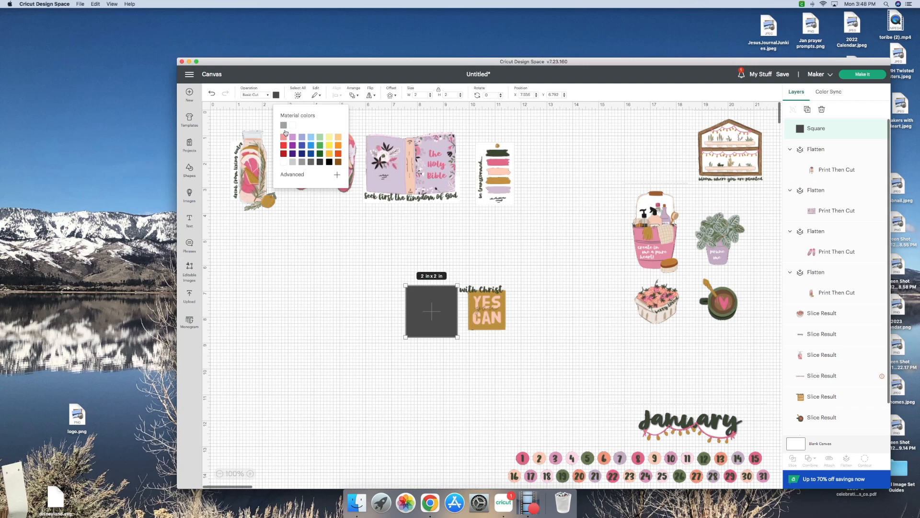
{"action": "left_click", "coordinate": [284, 163]}
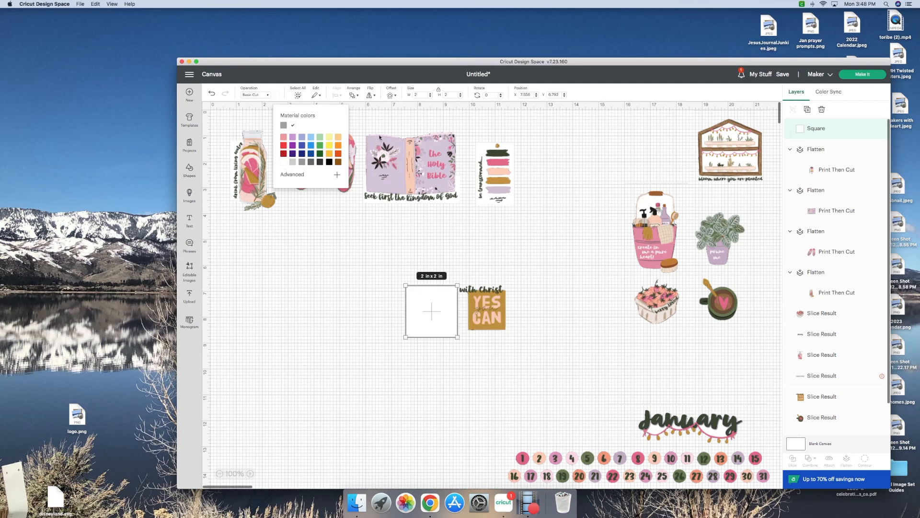
Send the white square to the back and position the "YES CAN" sticker centrally on it.
{"action": "left_click", "coordinate": [354, 94]}
{"action": "left_click", "coordinate": [368, 134]}
{"action": "left_click_drag", "start_coordinate": [483, 308], "coordinate": [431, 310]}
{"action": "left_click", "coordinate": [505, 312]}
{"action": "left_click", "coordinate": [450, 315]}
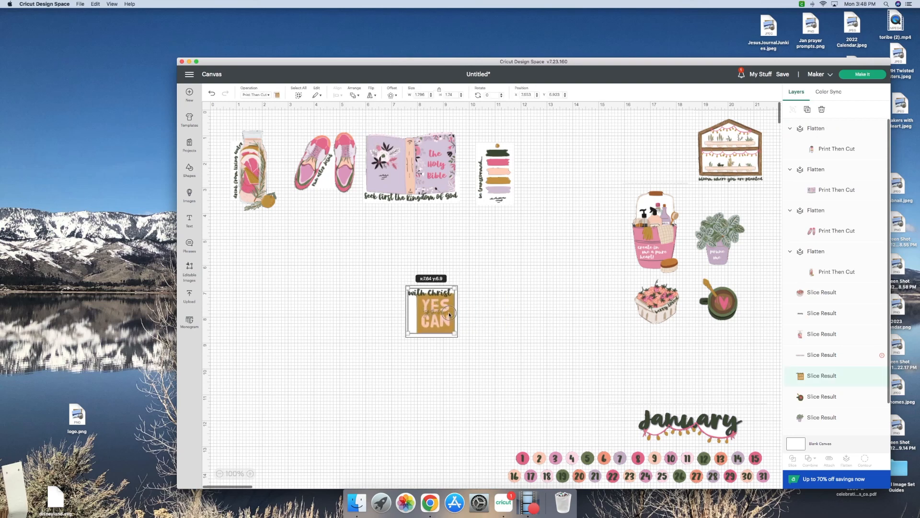
{"action": "left_click", "coordinate": [498, 314]}
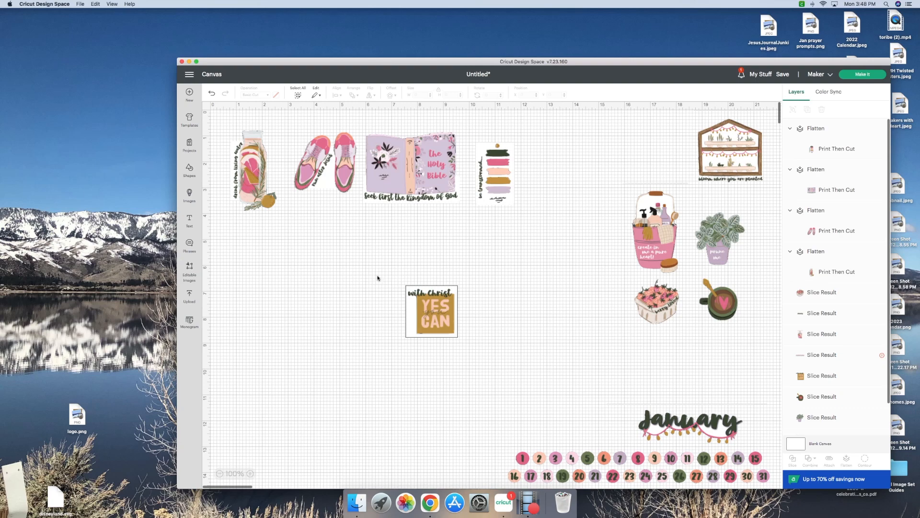
Group and flatten the "YES CAN" sticker with its white square, and place it below the water bottle.
{"action": "left_click_drag", "start_coordinate": [392, 278], "coordinate": [475, 349]}
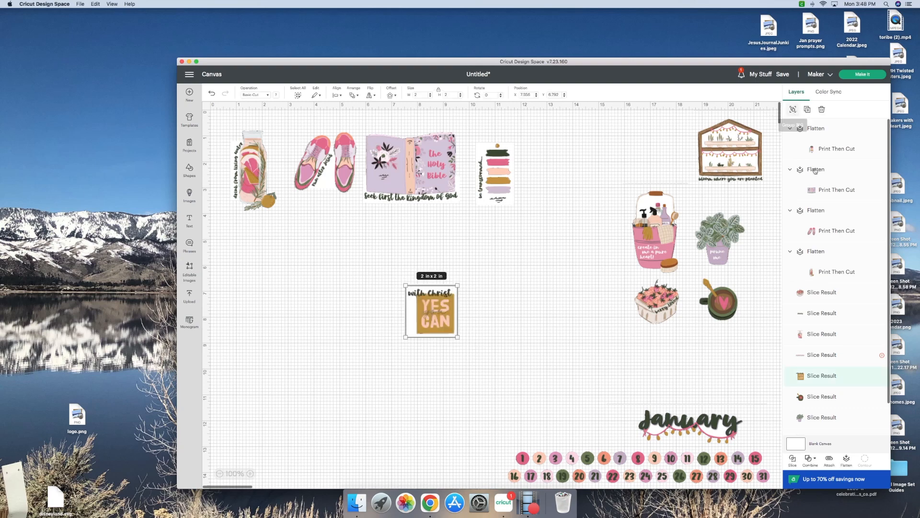
{"action": "left_click", "coordinate": [792, 109]}
{"action": "left_click", "coordinate": [847, 461]}
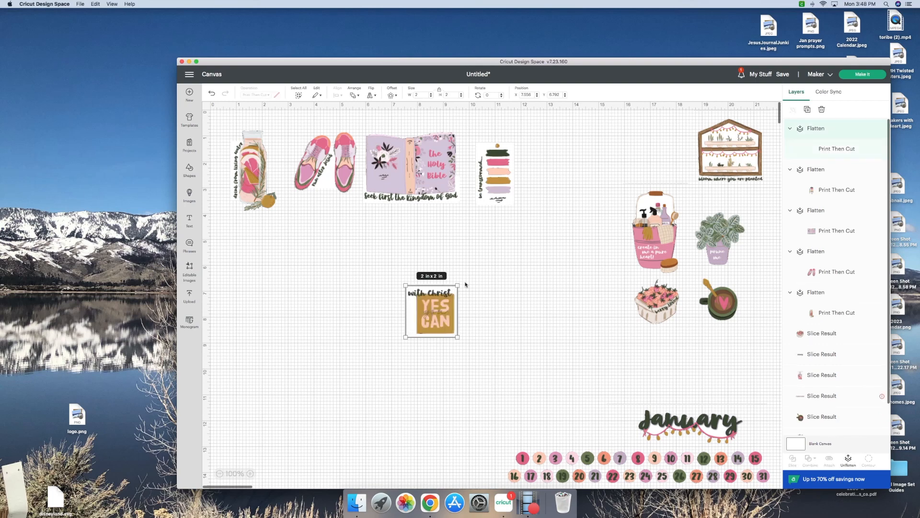
{"action": "left_click_drag", "start_coordinate": [428, 300], "coordinate": [240, 245]}
Move the "bloom where you are planted" shelf sticker to open canvas and add a square beside it.
{"action": "left_click_drag", "start_coordinate": [739, 158], "coordinate": [503, 291]}
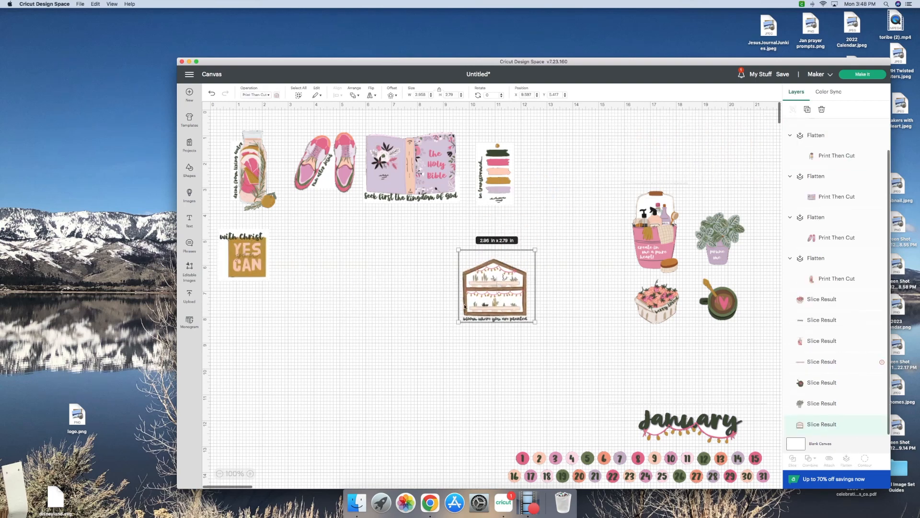
{"action": "left_click", "coordinate": [190, 170]}
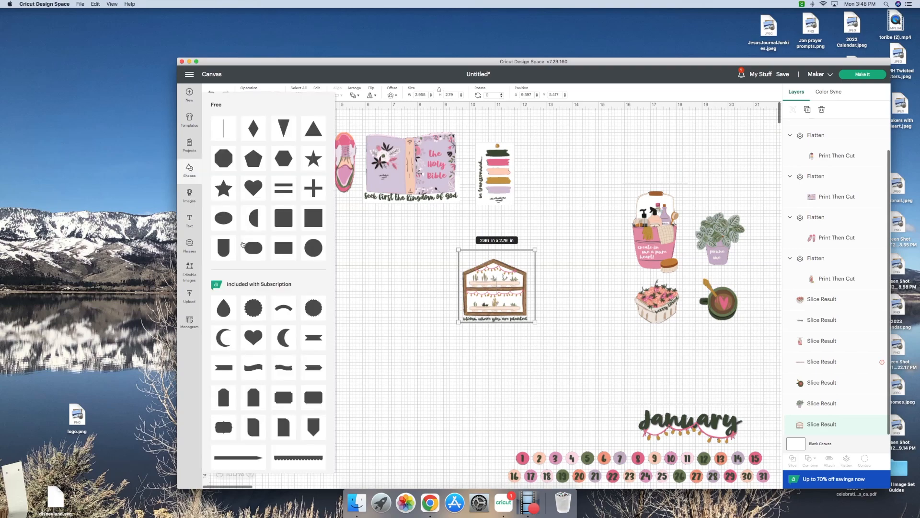
{"action": "left_click", "coordinate": [314, 219]}
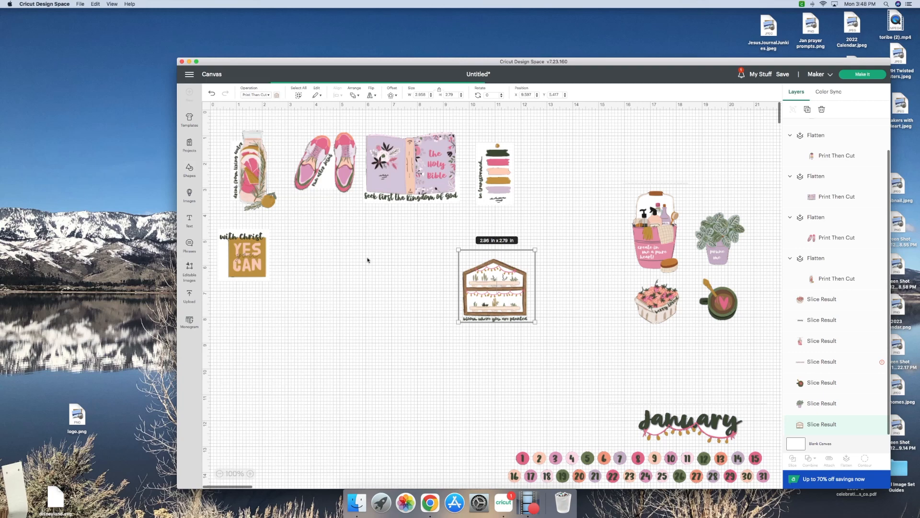
{"action": "left_click_drag", "start_coordinate": [277, 185], "coordinate": [432, 308]}
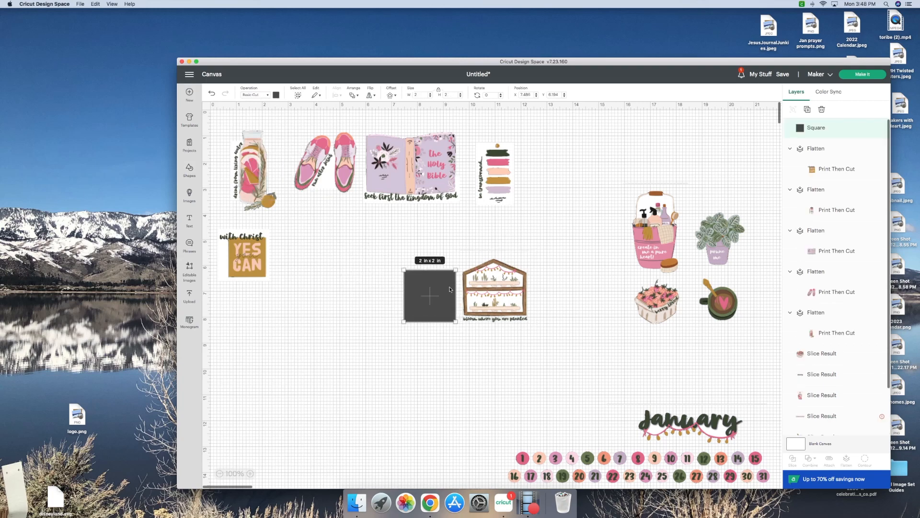
Recolour the square white, resize it to a strip about 2.57 × 0.36 in, and place it over the shelf sticker's caption.
{"action": "left_click", "coordinate": [276, 95]}
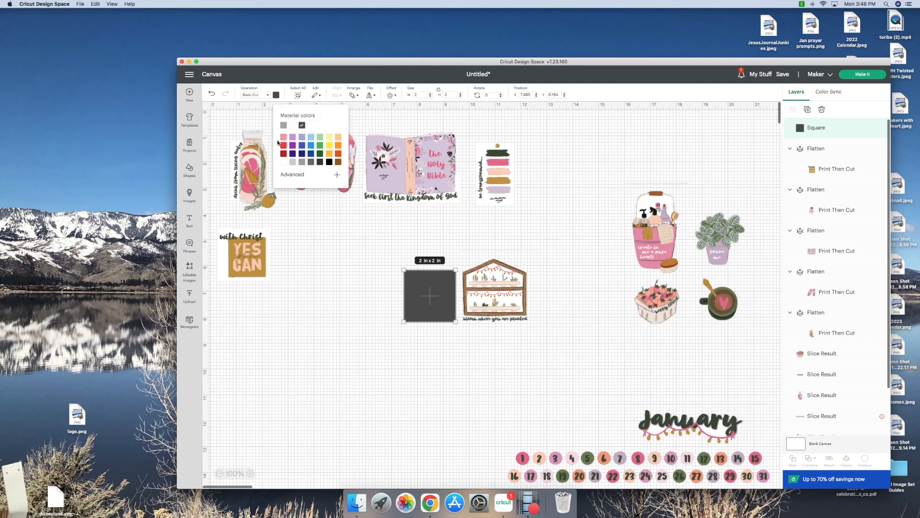
{"action": "left_click", "coordinate": [283, 162]}
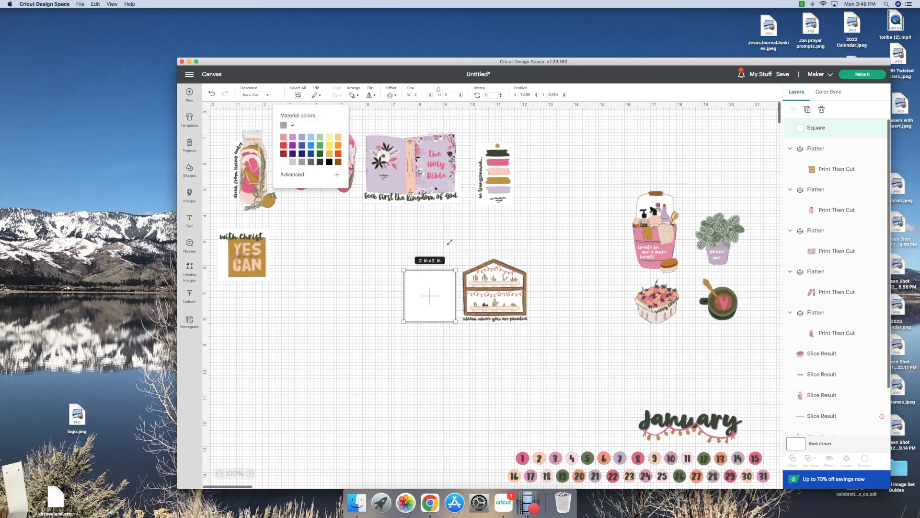
{"action": "left_click", "coordinate": [439, 91]}
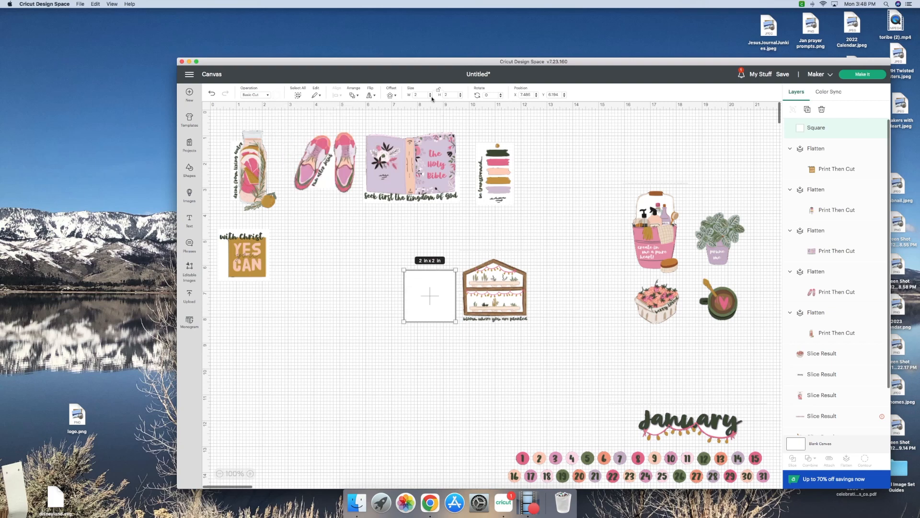
{"action": "left_click_drag", "start_coordinate": [455, 271], "coordinate": [507, 322]}
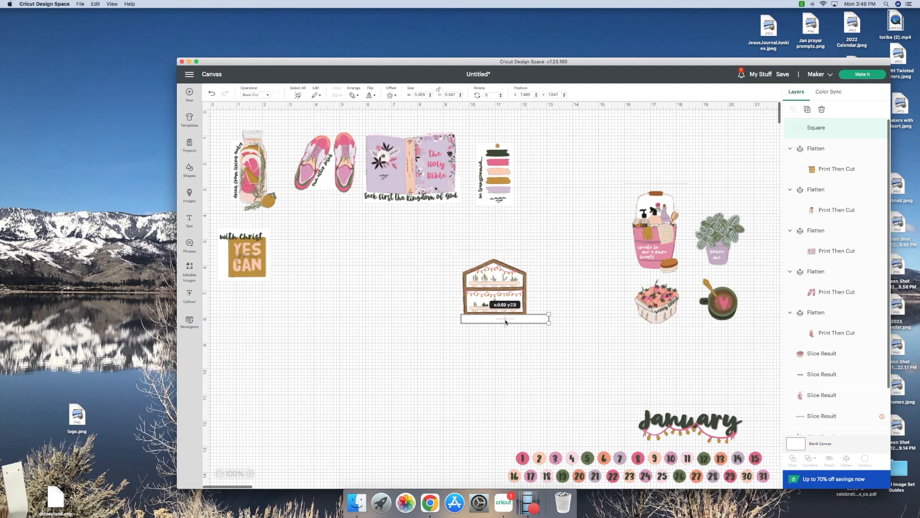
{"action": "left_click_drag", "start_coordinate": [549, 323], "coordinate": [529, 314]}
{"action": "left_click", "coordinate": [552, 324]}
{"action": "left_click", "coordinate": [511, 318]}
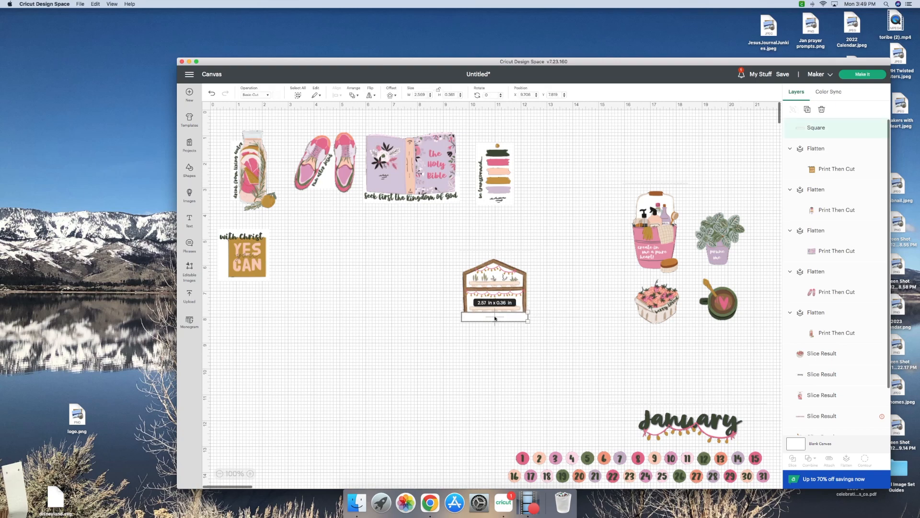
Send the white strip to the back so it sits behind the "bloom where you are planted" caption.
{"action": "left_click", "coordinate": [355, 95]}
{"action": "left_click", "coordinate": [371, 135]}
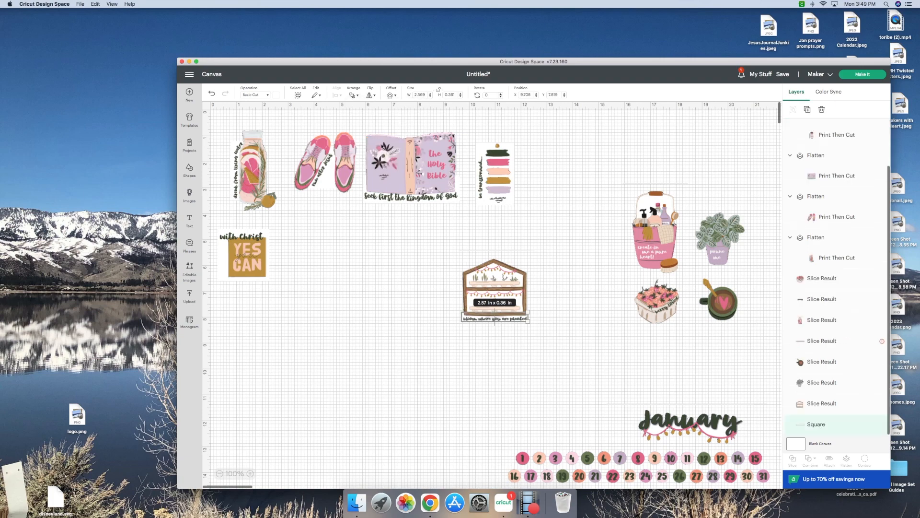
{"action": "left_click", "coordinate": [523, 347]}
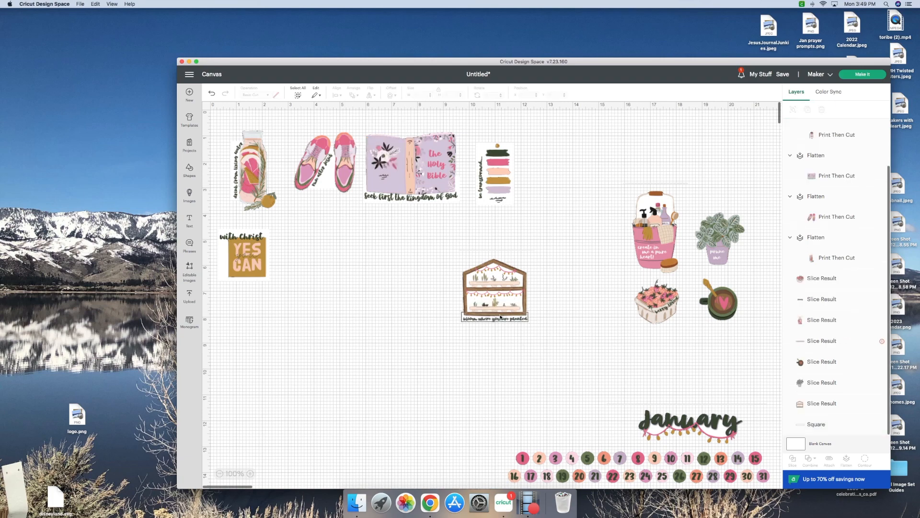
{"action": "left_click_drag", "start_coordinate": [498, 306], "coordinate": [499, 306]}
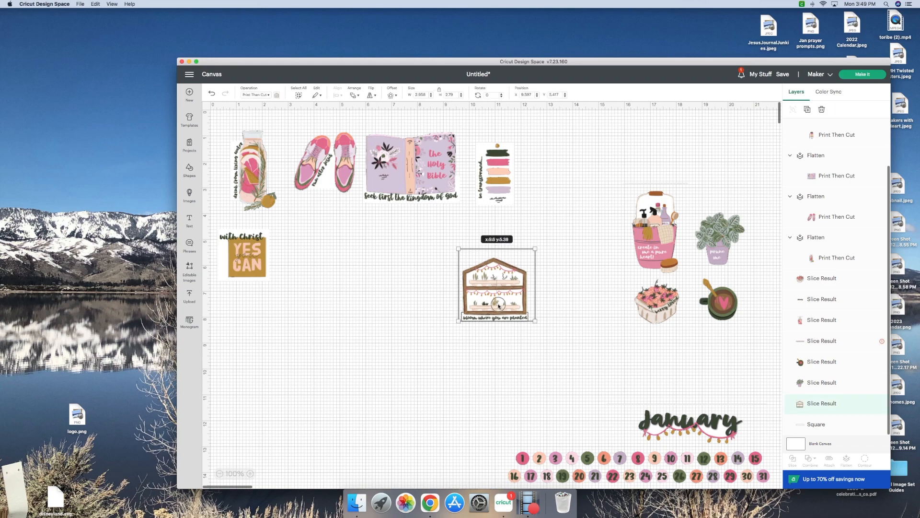
{"action": "left_click", "coordinate": [563, 320]}
Group and flatten the shelf sticker with its white strip, and place it at the end of the upper sticker row.
{"action": "left_click_drag", "start_coordinate": [434, 249], "coordinate": [543, 342]}
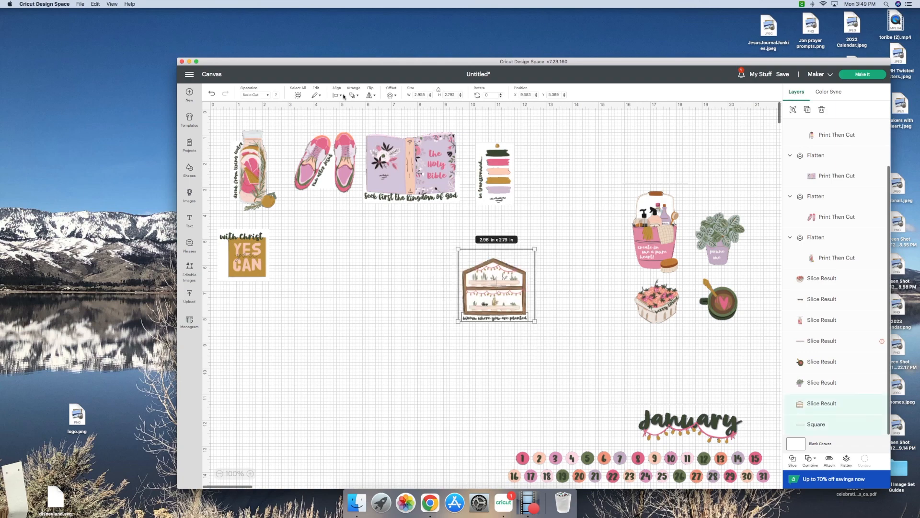
{"action": "left_click", "coordinate": [791, 109]}
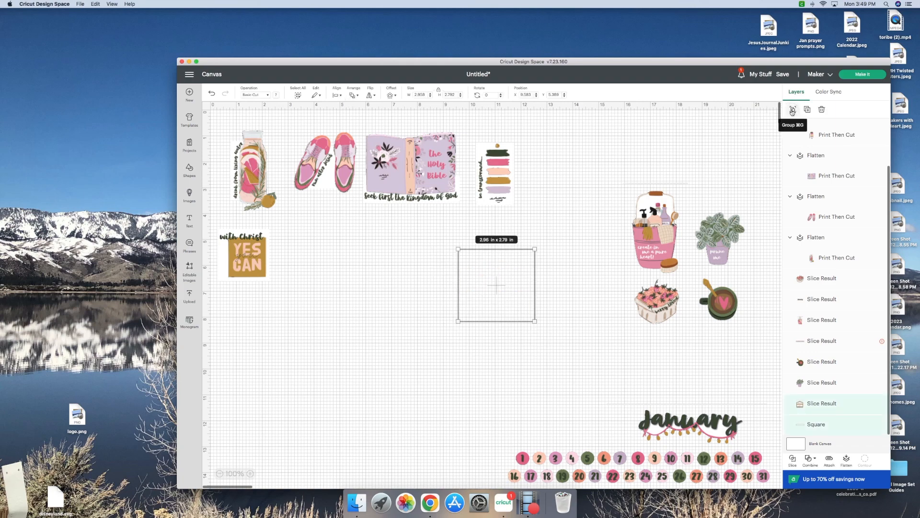
{"action": "left_click", "coordinate": [847, 459]}
{"action": "left_click_drag", "start_coordinate": [487, 294], "coordinate": [559, 168]}
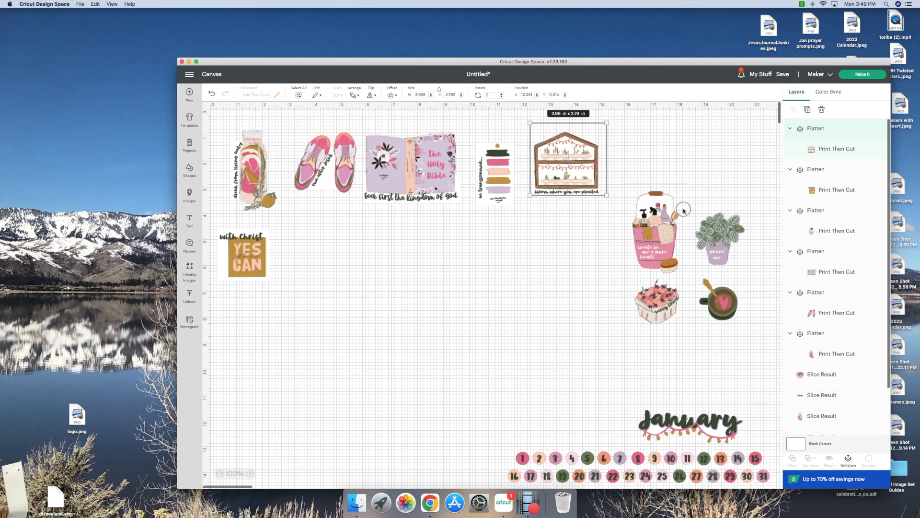
Clear the middle of the canvas by moving the bucket, plant, coffee, strawberry basket and "YES CAN" stickers toward the right edge.
{"action": "left_click_drag", "start_coordinate": [667, 218], "coordinate": [758, 146]}
{"action": "left_click_drag", "start_coordinate": [735, 241], "coordinate": [766, 235]}
{"action": "left_click_drag", "start_coordinate": [720, 301], "coordinate": [761, 290]}
{"action": "left_click_drag", "start_coordinate": [658, 303], "coordinate": [685, 149]}
{"action": "left_click_drag", "start_coordinate": [239, 261], "coordinate": [766, 360]}
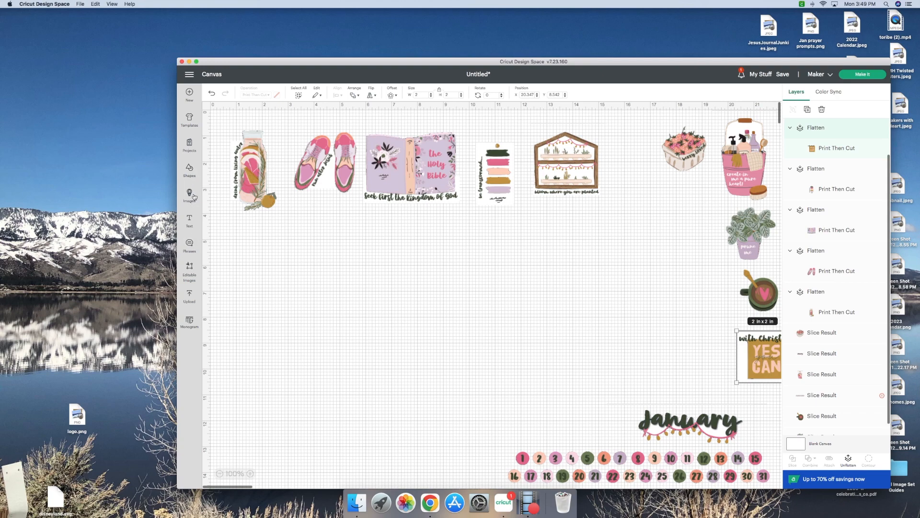
Add a square, resize it to 9.25 × 6.75 in with unlocked proportions, and place it below the upper sticker row.
{"action": "left_click", "coordinate": [190, 170]}
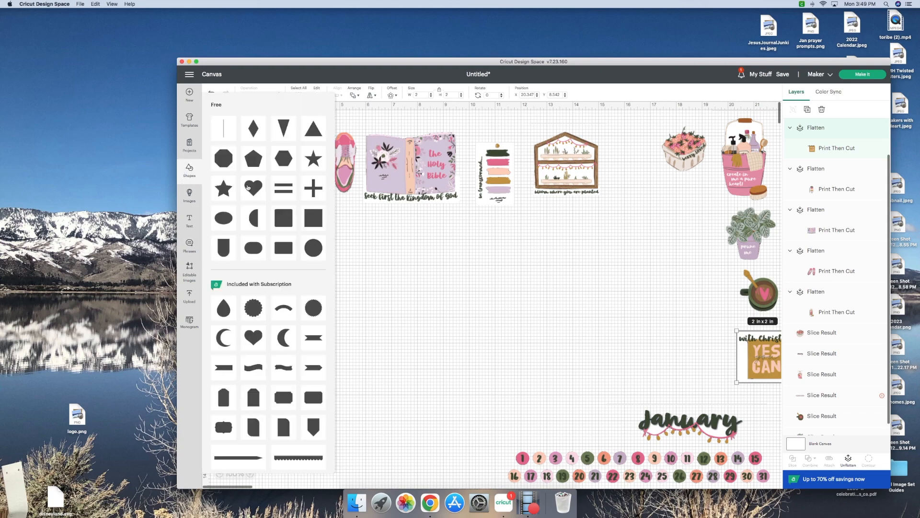
{"action": "left_click", "coordinate": [310, 214]}
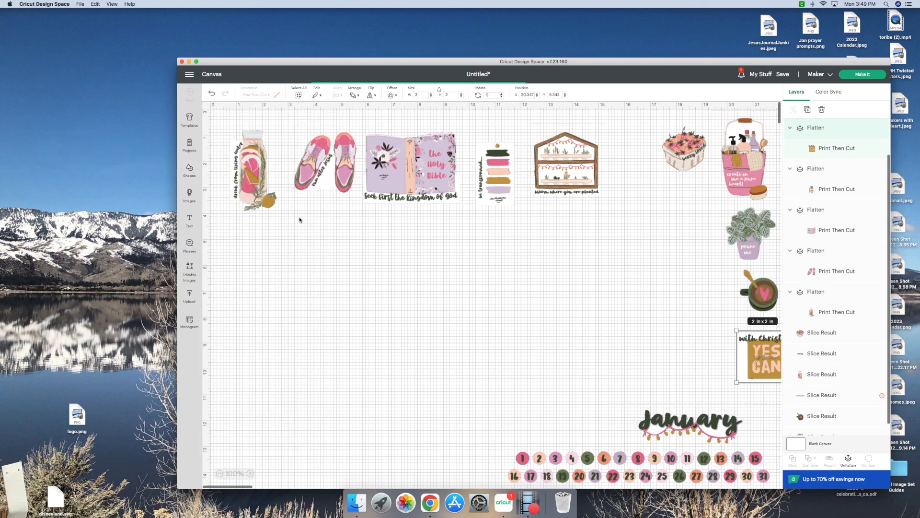
{"action": "double_click", "coordinate": [420, 96]}
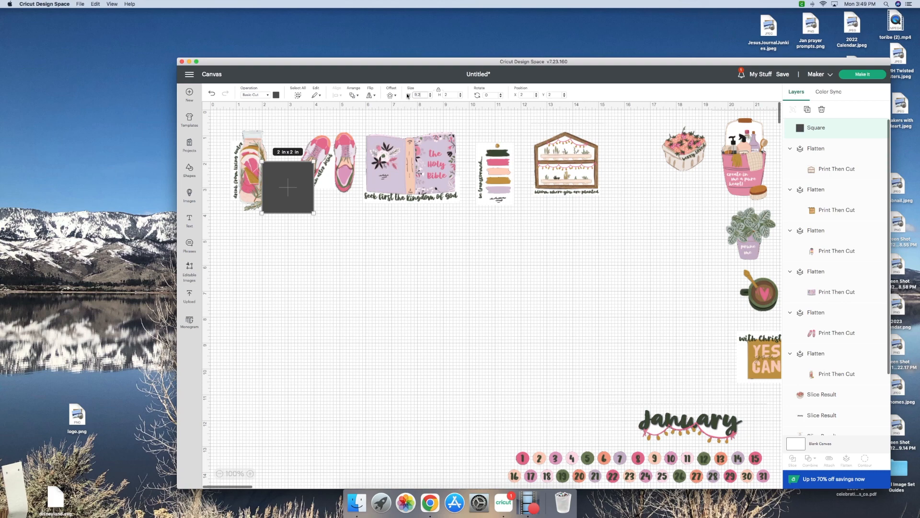
{"action": "type", "text": "9.25"}
{"action": "key", "text": "Tab"}
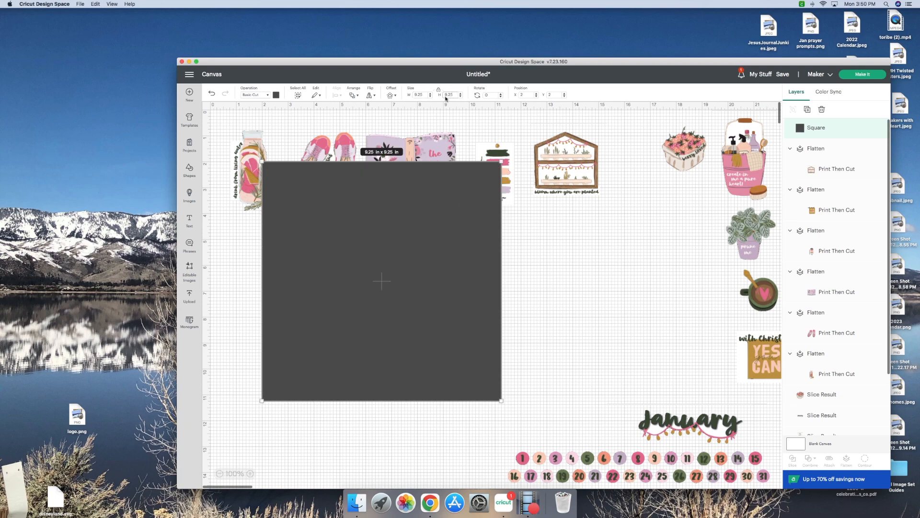
{"action": "left_click_drag", "start_coordinate": [454, 96], "coordinate": [434, 95]}
{"action": "key", "text": "Tab"}
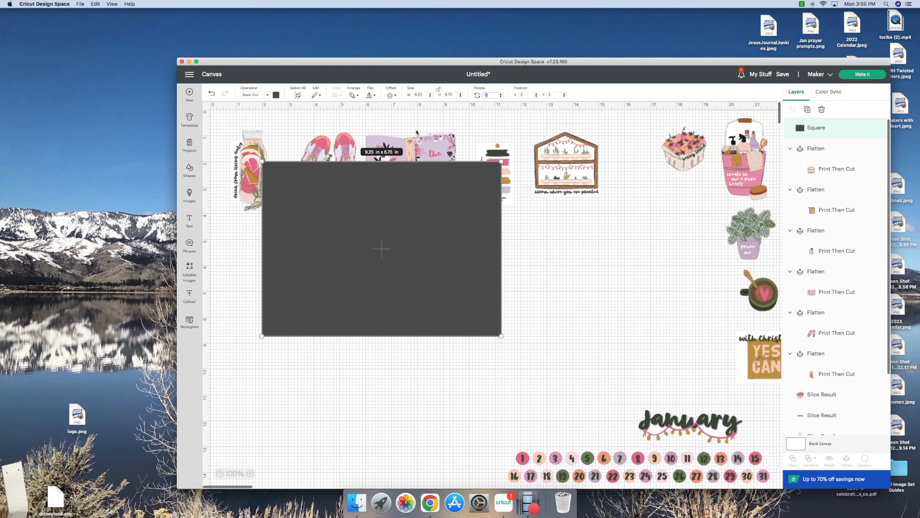
{"action": "left_click_drag", "start_coordinate": [394, 257], "coordinate": [403, 316]}
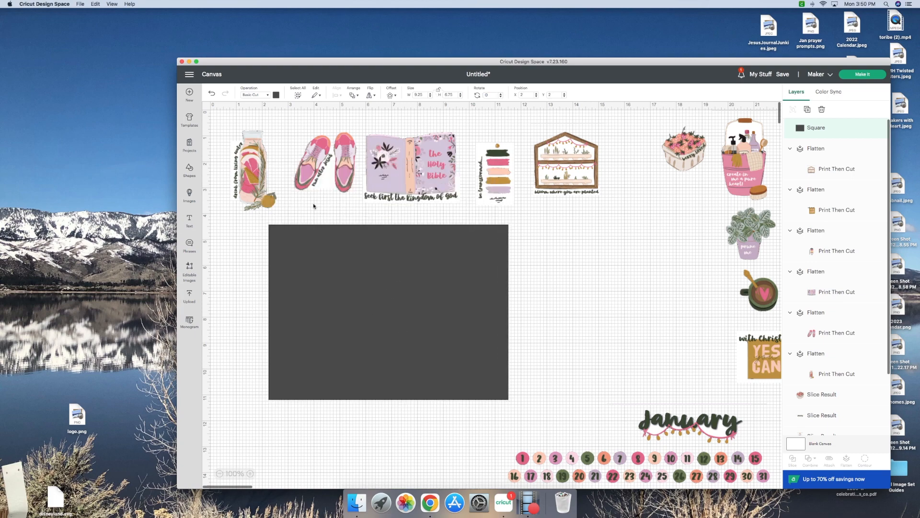
Recolour the 9.25 × 6.75 in rectangle white and send it to the back, keeping the January title beside it.
{"action": "left_click", "coordinate": [276, 95]}
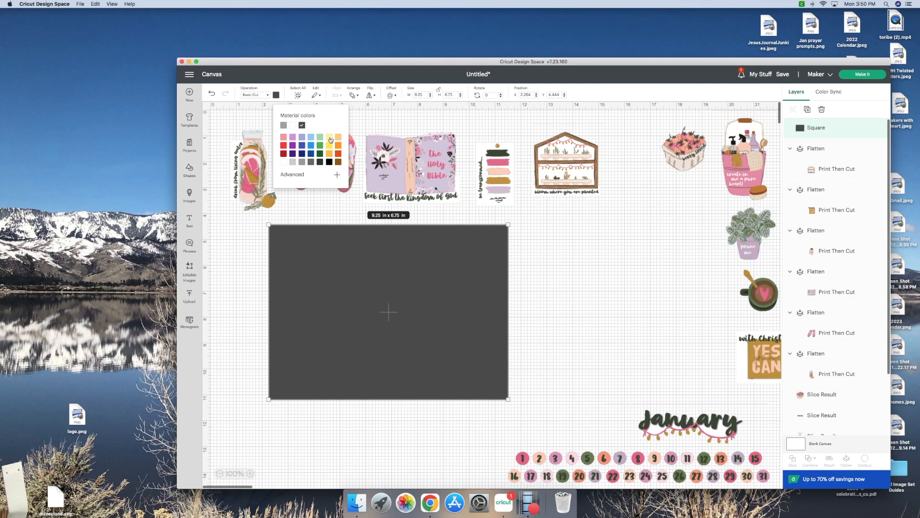
{"action": "left_click", "coordinate": [284, 163]}
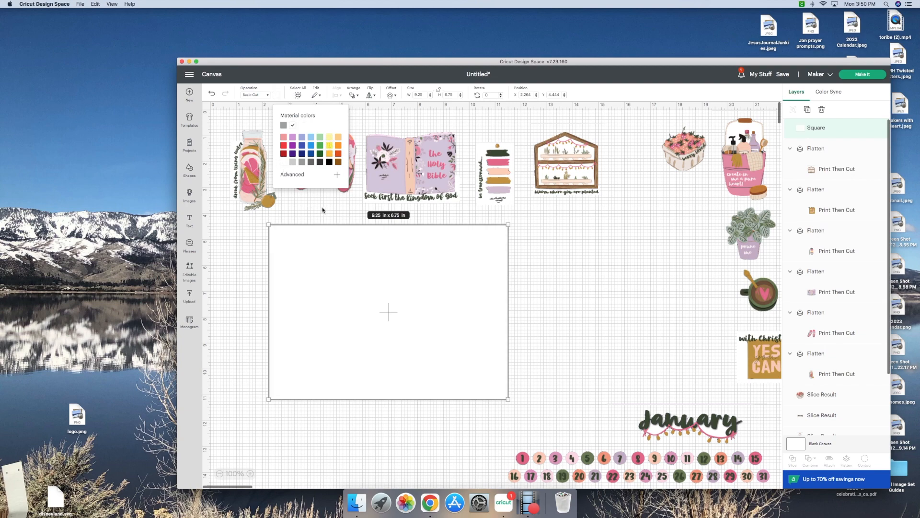
{"action": "left_click", "coordinate": [570, 269]}
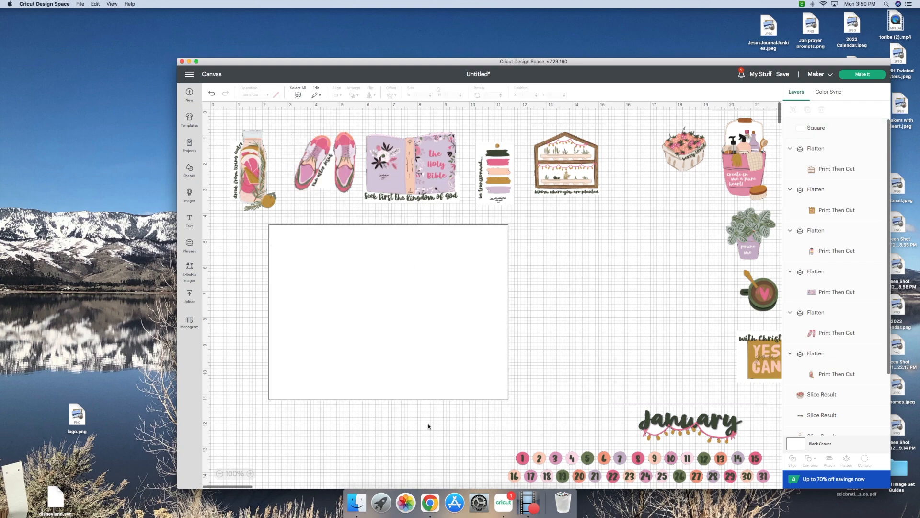
{"action": "left_click_drag", "start_coordinate": [672, 423], "coordinate": [361, 253]}
{"action": "left_click_drag", "start_coordinate": [482, 273], "coordinate": [599, 308]}
{"action": "left_click", "coordinate": [464, 292]}
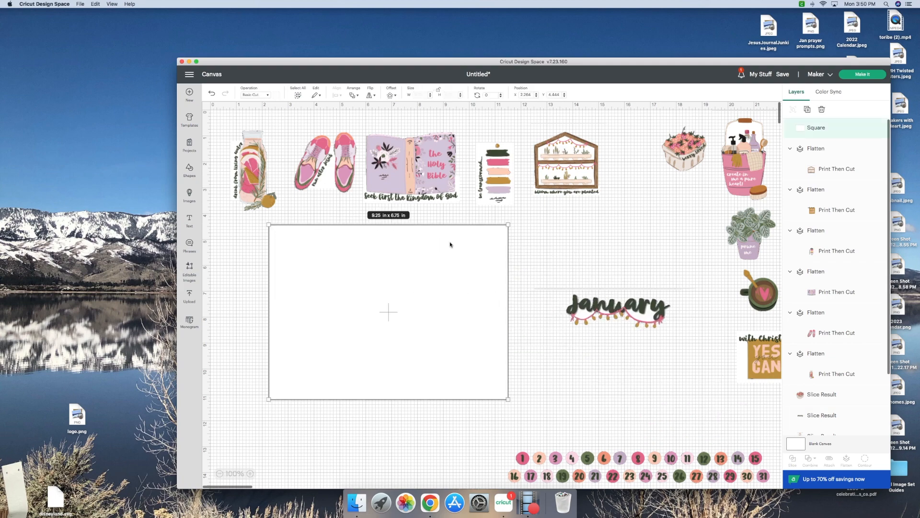
{"action": "left_click", "coordinate": [370, 94]}
{"action": "left_click", "coordinate": [373, 135]}
Place the January title in the white rectangle's upper left corner and the 1–31 date dots along its lower edge.
{"action": "left_click_drag", "start_coordinate": [619, 307], "coordinate": [317, 239]}
{"action": "left_click_drag", "start_coordinate": [666, 482], "coordinate": [434, 388]}
{"action": "left_click_drag", "start_coordinate": [535, 396], "coordinate": [477, 387]}
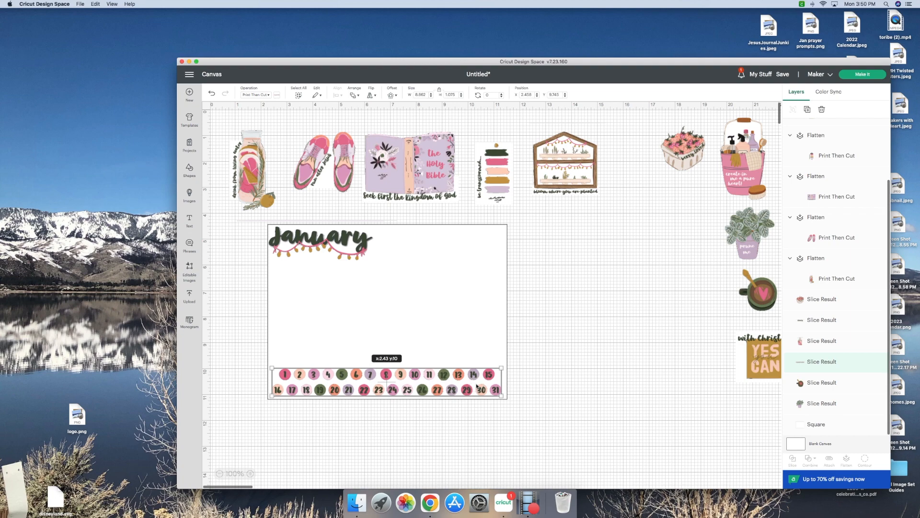
Move the January title off the white rectangle to the open canvas beside it.
{"action": "left_click", "coordinate": [361, 225]}
{"action": "left_click_drag", "start_coordinate": [396, 260], "coordinate": [376, 255]}
{"action": "left_click_drag", "start_coordinate": [319, 237], "coordinate": [600, 295]}
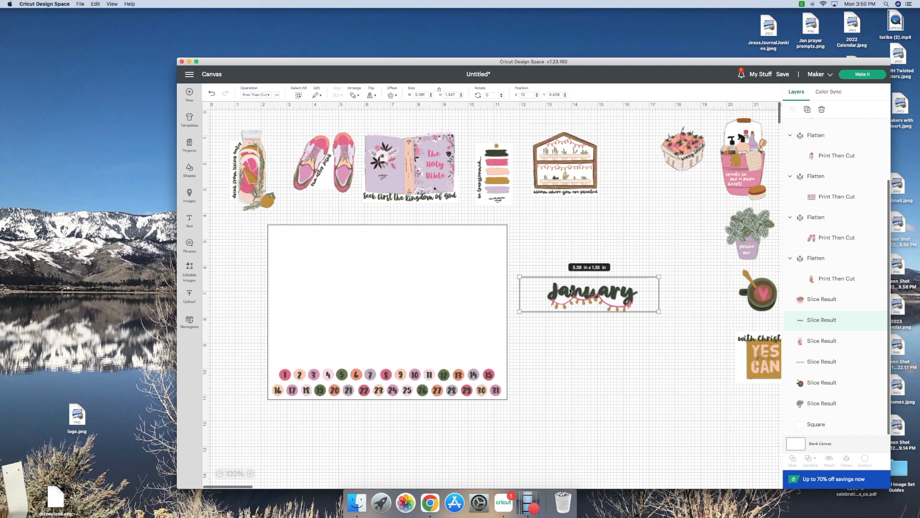
{"action": "left_click", "coordinate": [751, 296]}
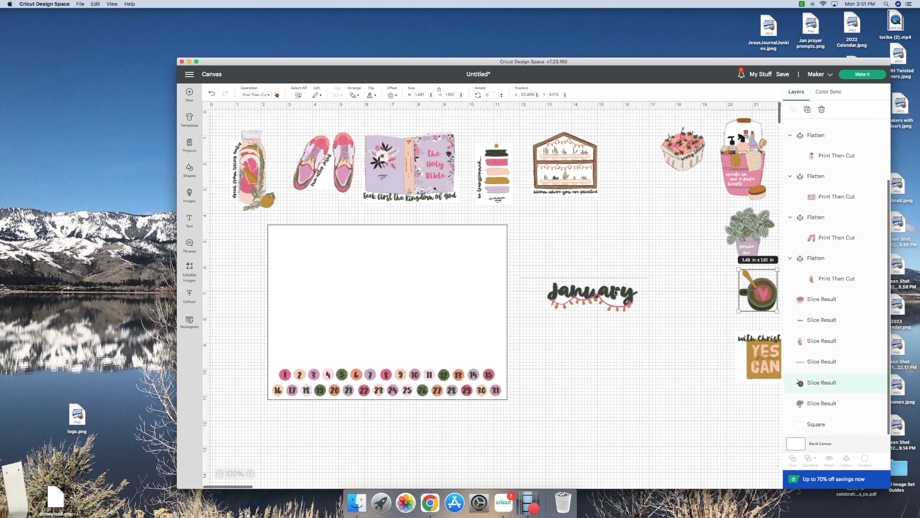
{"action": "left_click", "coordinate": [598, 297]}
{"action": "left_click", "coordinate": [602, 354]}
{"action": "left_click_drag", "start_coordinate": [589, 298], "coordinate": [612, 305]}
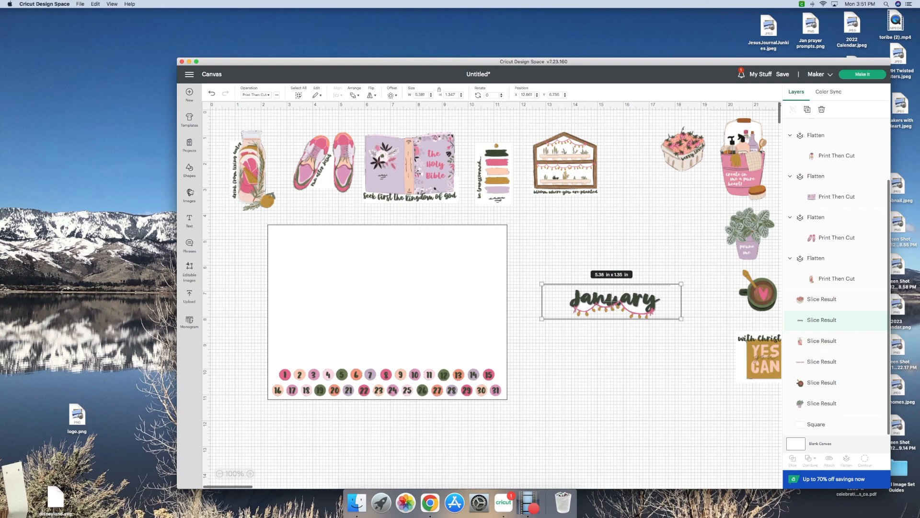
Add a rectangle, stretch it to about 5.43 × 1.74 in, and lay it over the stray line above the January title.
{"action": "left_click", "coordinate": [189, 170]}
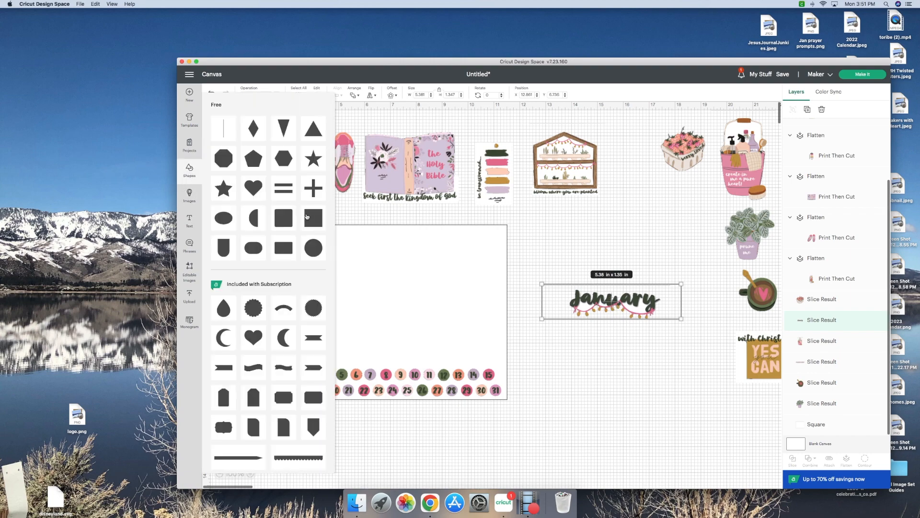
{"action": "left_click", "coordinate": [284, 244]}
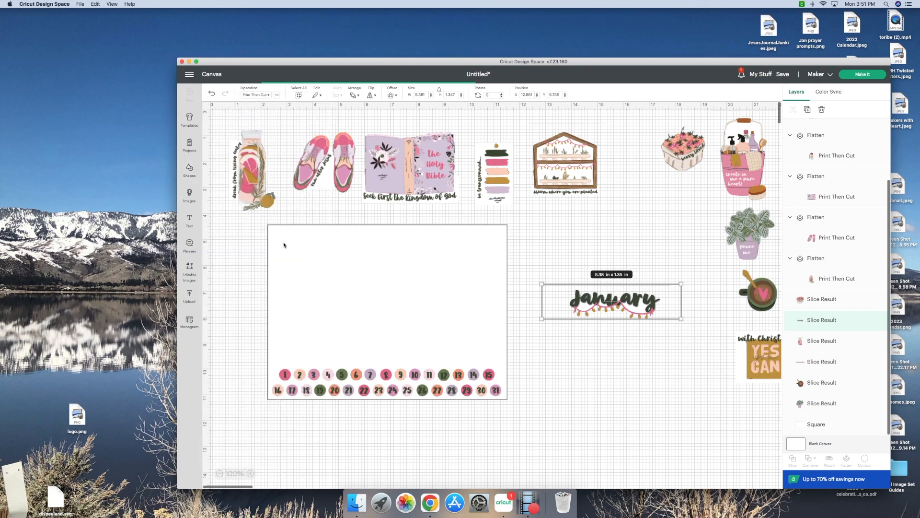
{"action": "left_click_drag", "start_coordinate": [249, 153], "coordinate": [560, 257]}
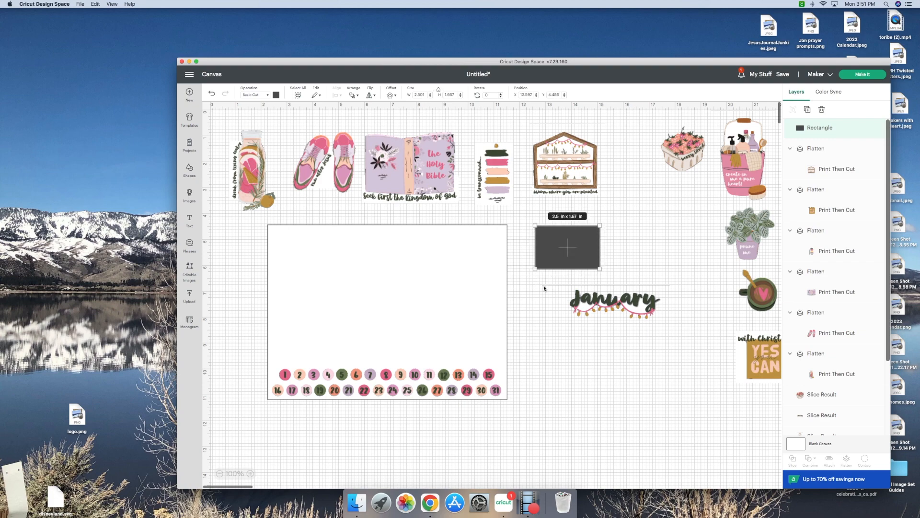
{"action": "left_click_drag", "start_coordinate": [597, 304], "coordinate": [599, 316]}
{"action": "left_click", "coordinate": [602, 347]}
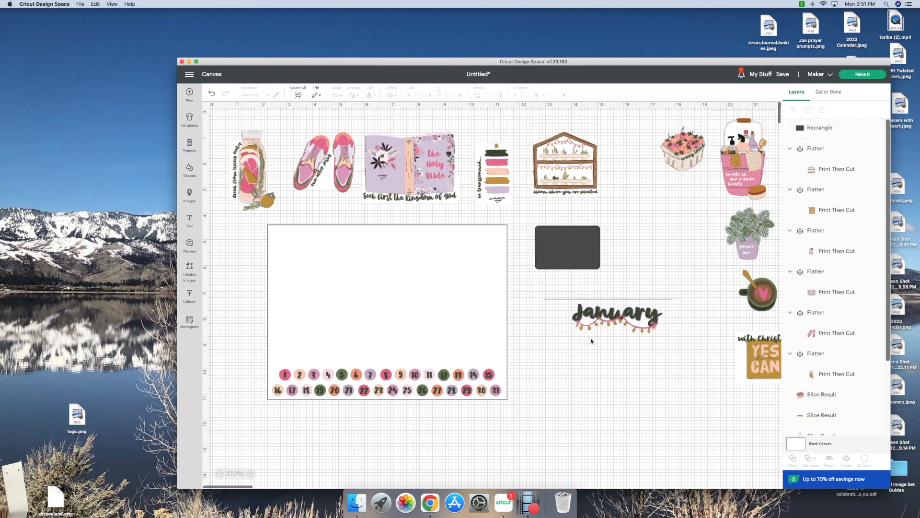
{"action": "left_click_drag", "start_coordinate": [574, 254], "coordinate": [582, 286]}
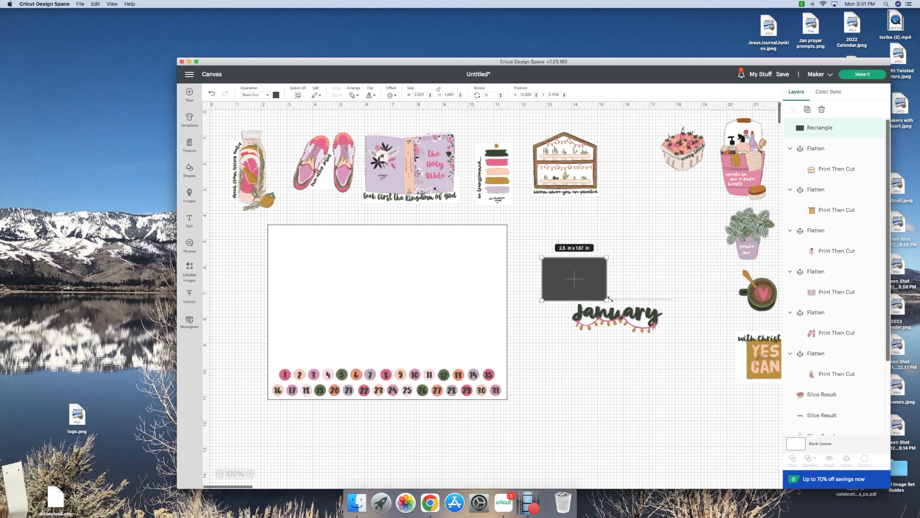
{"action": "left_click_drag", "start_coordinate": [607, 301], "coordinate": [683, 302]}
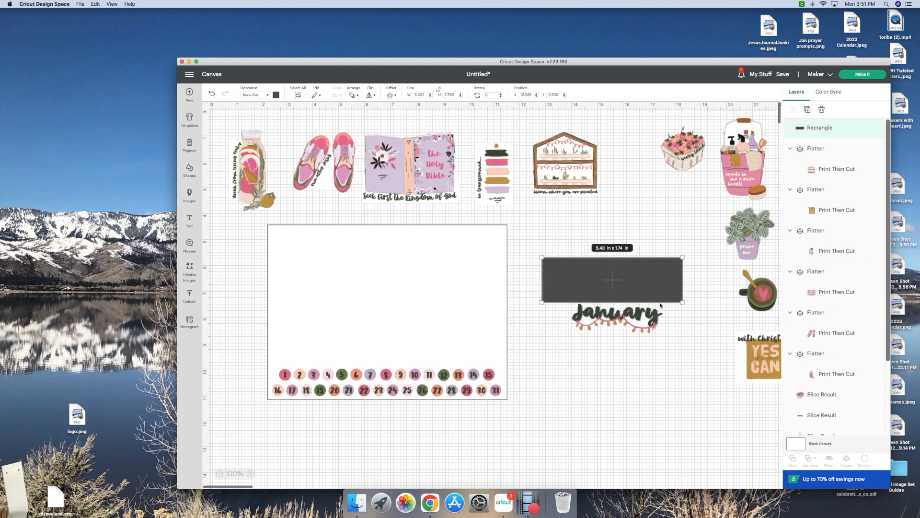
Slice the January title with the dark rectangle and delete the leftover rectangle piece.
{"action": "left_click", "coordinate": [642, 322], "text": "shift"}
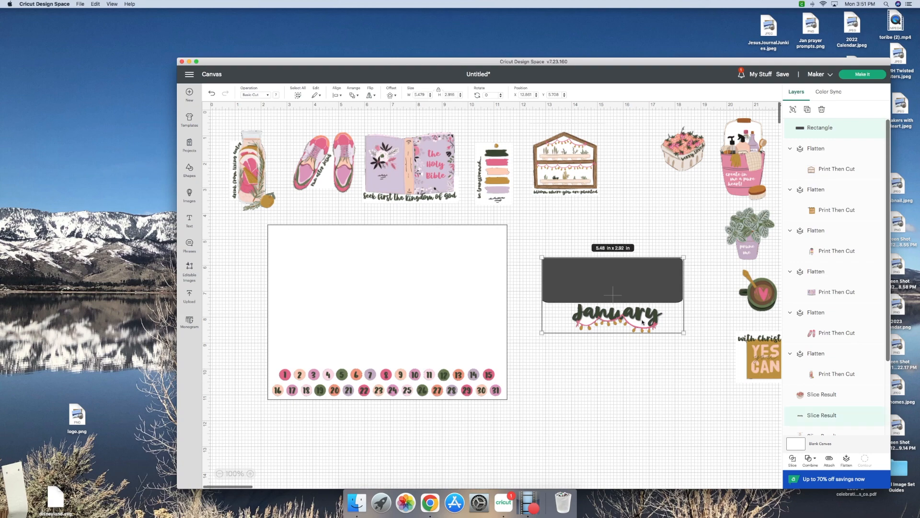
{"action": "left_click", "coordinate": [793, 461]}
{"action": "left_click_drag", "start_coordinate": [630, 289], "coordinate": [647, 269]}
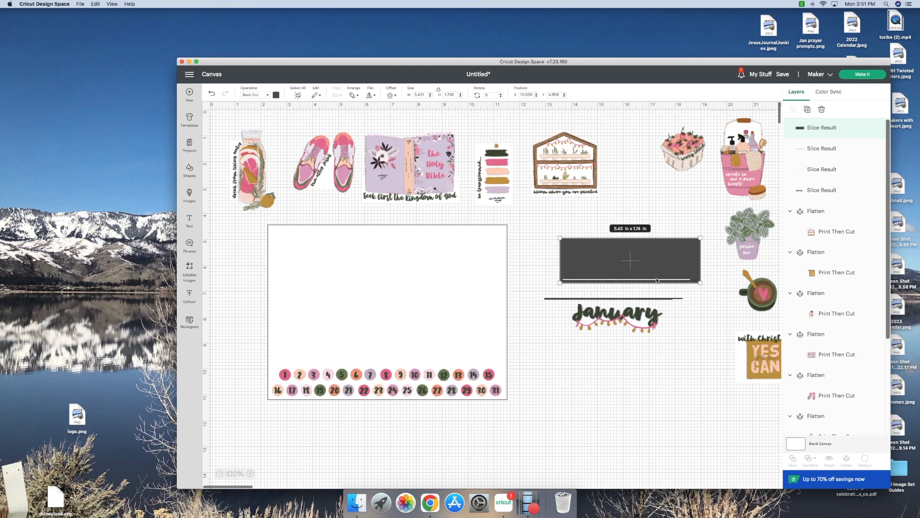
{"action": "key", "text": "Delete"}
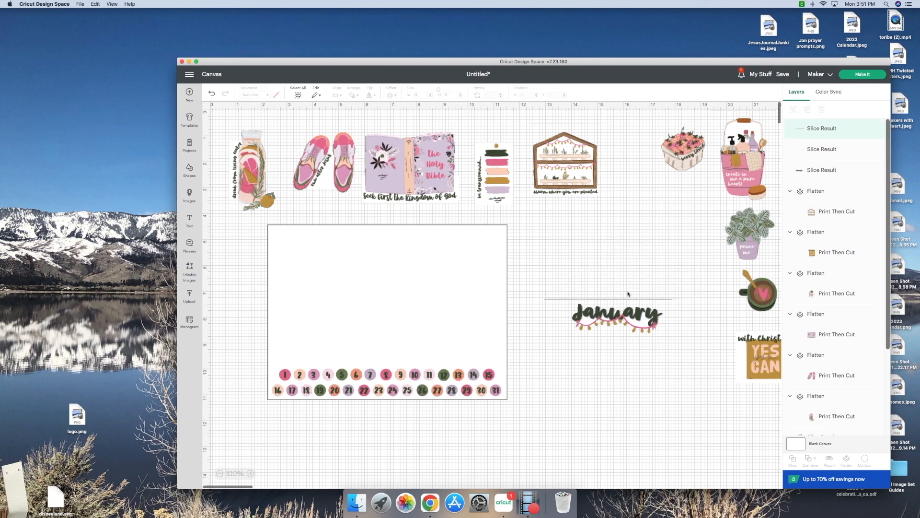
Delete the leftover line above the January title, and place the title, enlarged to about 5.11 × 1.6 in, in the white rectangle's upper left corner.
{"action": "left_click", "coordinate": [625, 299]}
{"action": "key", "text": "Delete"}
{"action": "left_click_drag", "start_coordinate": [620, 310], "coordinate": [348, 244]}
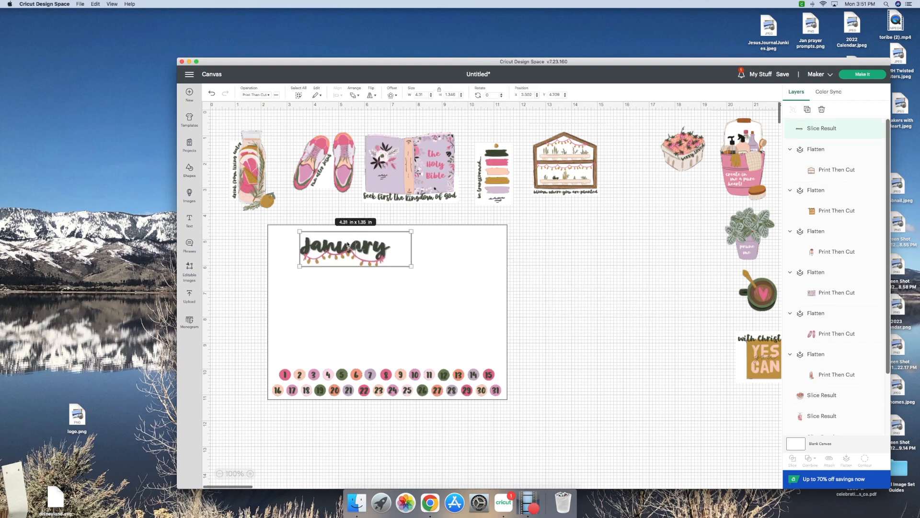
{"action": "mouse_move", "coordinate": [410, 265]}
{"action": "left_mouse_down"}
{"action": "mouse_move", "coordinate": [437, 269]}
{"action": "mouse_move", "coordinate": [419, 273]}
{"action": "left_mouse_up"}
{"action": "left_click", "coordinate": [419, 273]}
{"action": "left_click", "coordinate": [410, 257]}
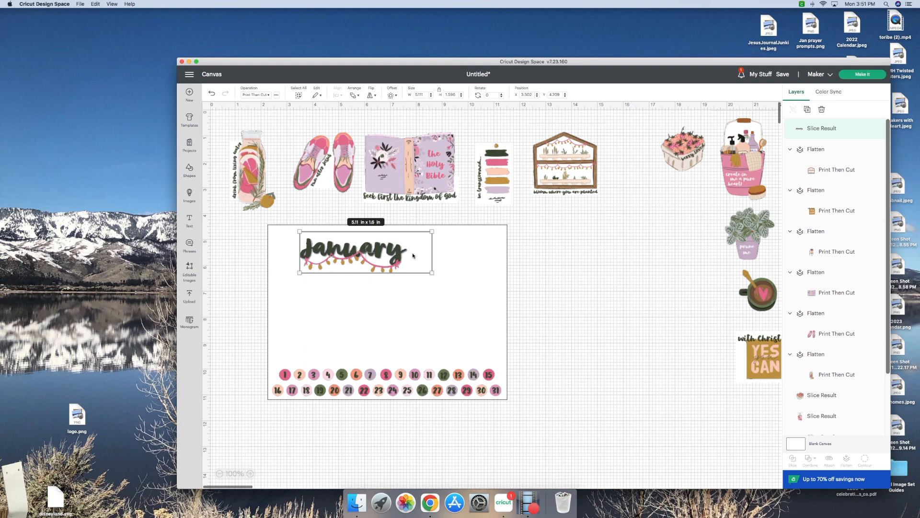
{"action": "left_click_drag", "start_coordinate": [384, 254], "coordinate": [357, 252]}
Shrink and place the Bible under January, the paint-stroke sticker upper right, the jar lower right, and the shoes and YES CAN above the dates.
{"action": "left_click_drag", "start_coordinate": [408, 188], "coordinate": [350, 326]}
{"action": "left_click_drag", "start_coordinate": [492, 165], "coordinate": [482, 254]}
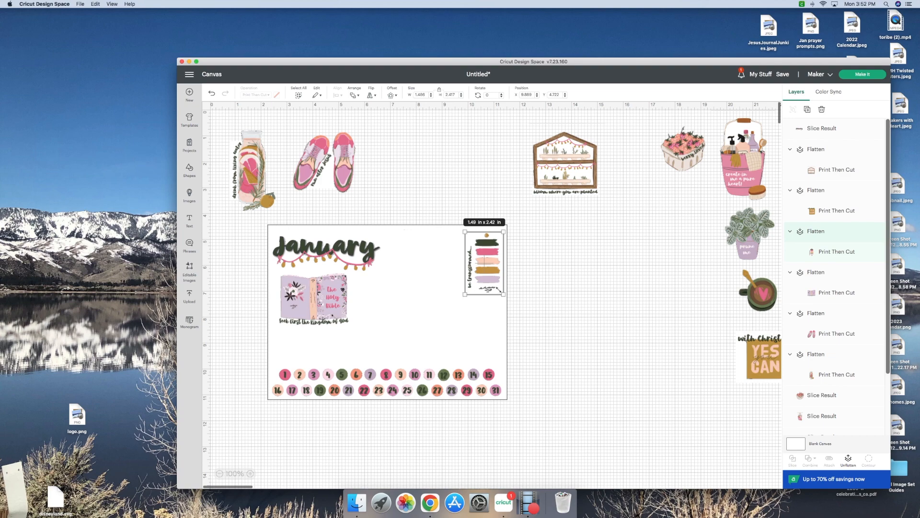
{"action": "left_click_drag", "start_coordinate": [503, 294], "coordinate": [499, 265]}
{"action": "left_click_drag", "start_coordinate": [355, 185], "coordinate": [300, 350]}
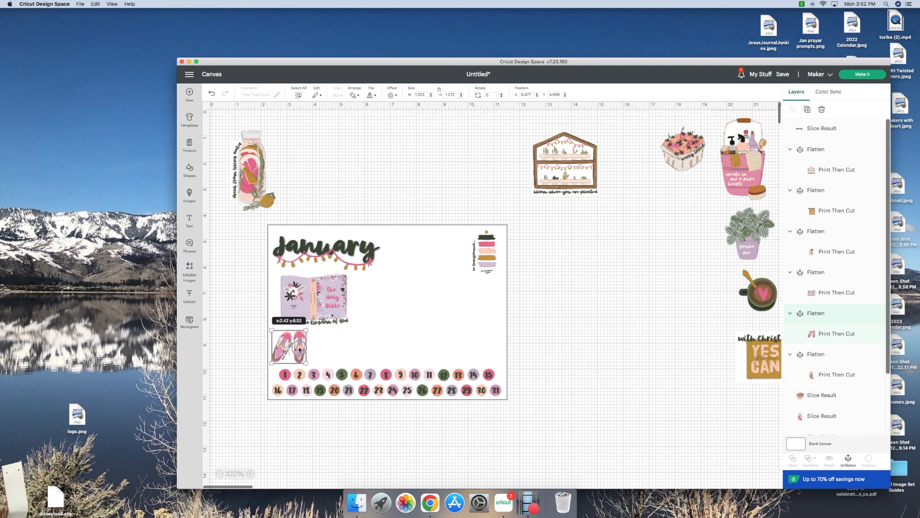
{"action": "left_click_drag", "start_coordinate": [259, 179], "coordinate": [491, 345]}
{"action": "left_click_drag", "start_coordinate": [755, 363], "coordinate": [333, 354]}
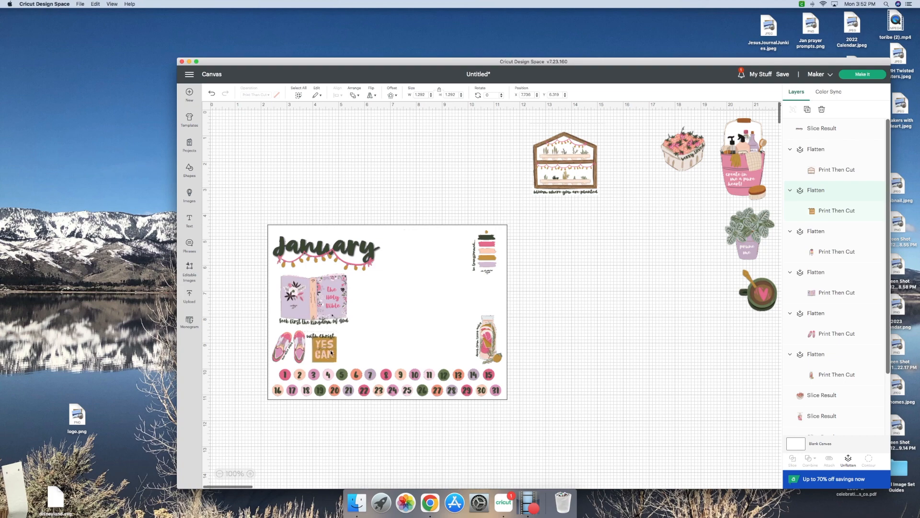
Place the shrunken greenhouse shelf sticker beside the January title and the cleaning bucket, about 1.42 × 1.96 in, below it.
{"action": "left_click", "coordinate": [571, 180]}
{"action": "left_click_drag", "start_coordinate": [572, 180], "coordinate": [424, 263]}
{"action": "left_click_drag", "start_coordinate": [412, 255], "coordinate": [409, 252]}
{"action": "left_click_drag", "start_coordinate": [680, 153], "coordinate": [663, 158]}
{"action": "left_click_drag", "start_coordinate": [748, 164], "coordinate": [396, 320]}
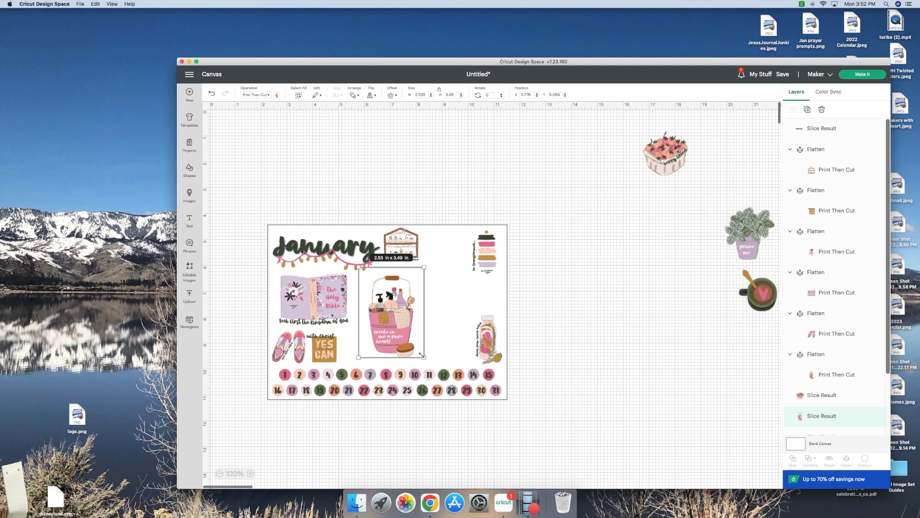
{"action": "left_click_drag", "start_coordinate": [421, 355], "coordinate": [395, 317]}
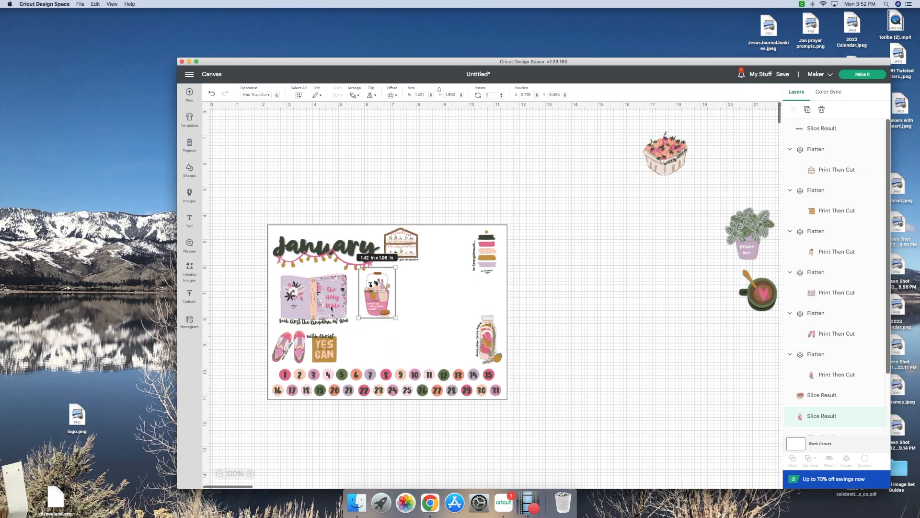
Shrink the Bible sticker to about 1.69 × 1.24 in and set it directly beneath the start of the January title.
{"action": "left_click", "coordinate": [330, 308]}
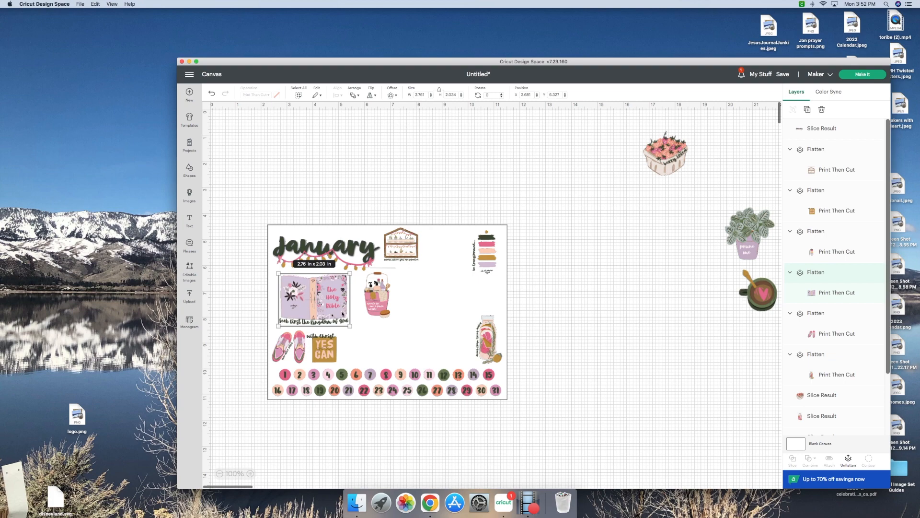
{"action": "left_click_drag", "start_coordinate": [349, 325], "coordinate": [313, 308]}
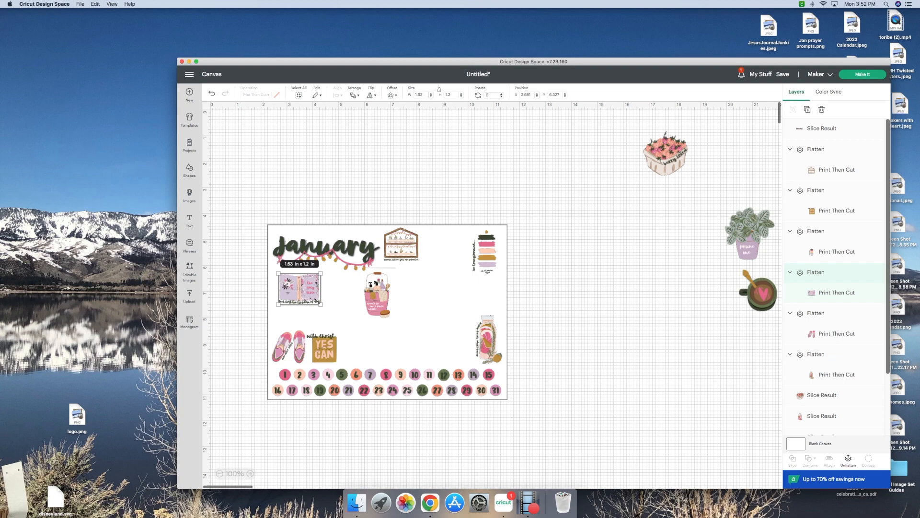
{"action": "left_click_drag", "start_coordinate": [320, 304], "coordinate": [307, 293]}
Move the shoes and YES CAN stickers up beneath the Bible, and place the bucket, about 1.21 × 1.67 in, beside the Bible.
{"action": "left_click", "coordinate": [297, 332]}
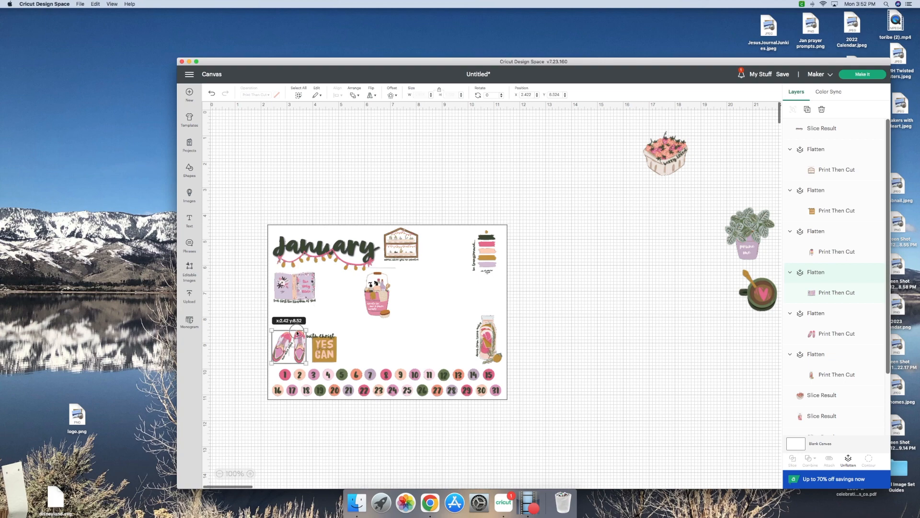
{"action": "left_click_drag", "start_coordinate": [297, 332], "coordinate": [296, 319]}
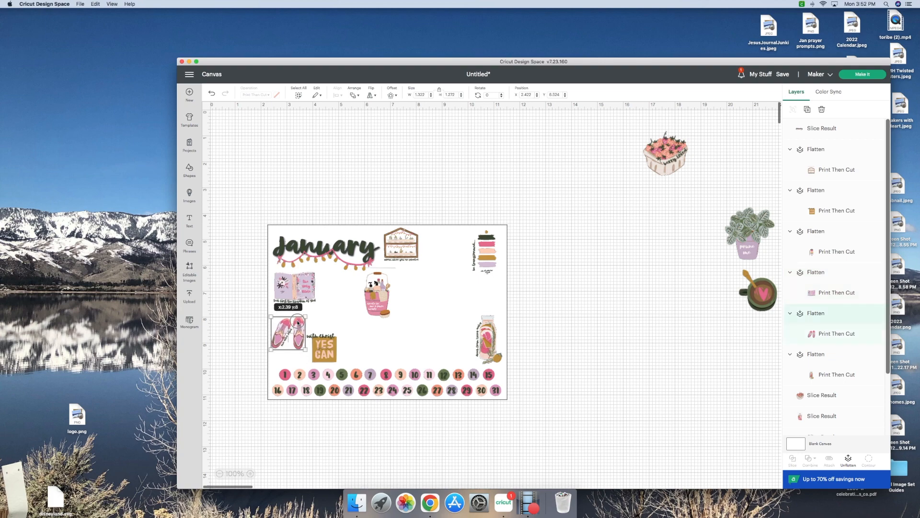
{"action": "left_click", "coordinate": [310, 348]}
{"action": "mouse_move", "coordinate": [327, 350]}
{"action": "left_mouse_down"}
{"action": "mouse_move", "coordinate": [321, 331]}
{"action": "mouse_move", "coordinate": [330, 345]}
{"action": "left_mouse_up"}
{"action": "left_click_drag", "start_coordinate": [369, 301], "coordinate": [347, 301]}
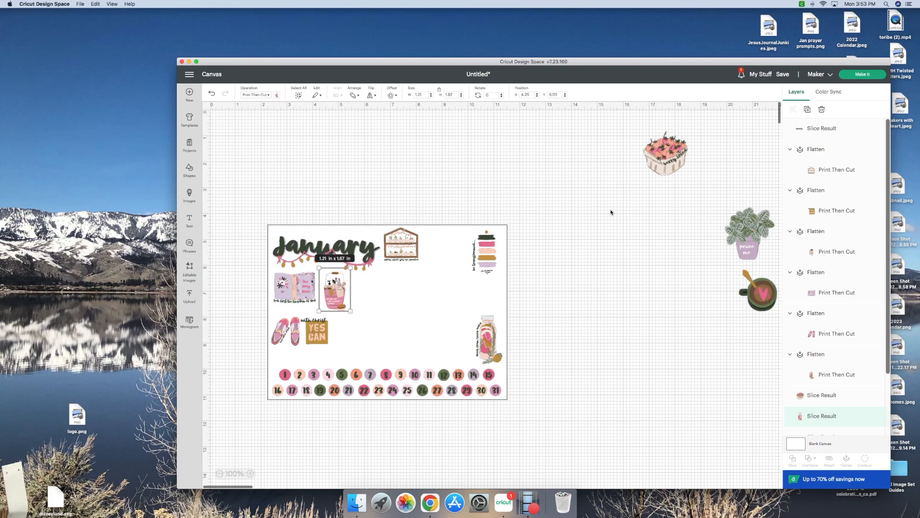
Move YES CAN beneath the shoes and place the strawberry basket, about 1.1 × 1.11 in, beside the shoes.
{"action": "left_click_drag", "start_coordinate": [676, 146], "coordinate": [353, 357]}
{"action": "left_click_drag", "start_coordinate": [295, 330], "coordinate": [286, 357]}
{"action": "left_click_drag", "start_coordinate": [351, 353], "coordinate": [327, 328]}
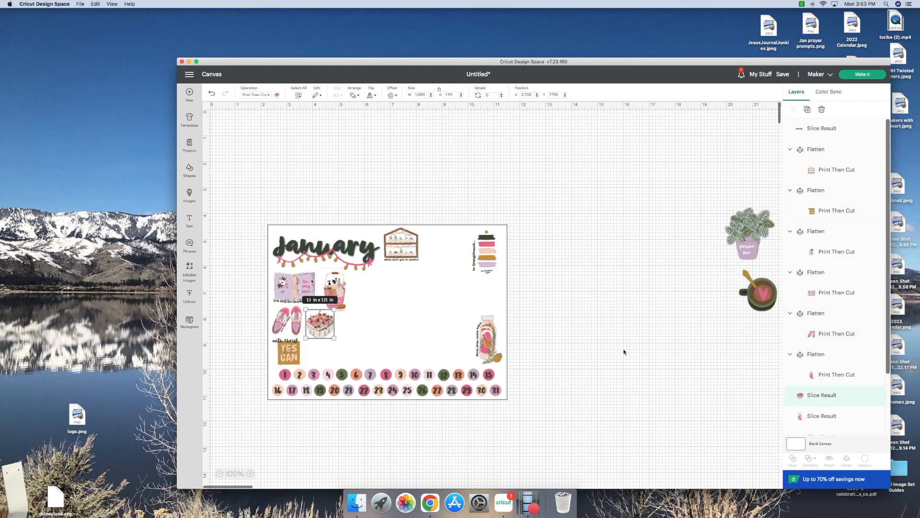
Place the mug, about 1.06 × 1.16 in, beside YES CAN and the potted plant, about 1.18 × 1.24 in, beside the greenhouse shelf.
{"action": "left_click_drag", "start_coordinate": [767, 294], "coordinate": [389, 345]}
{"action": "left_click_drag", "start_coordinate": [383, 338], "coordinate": [326, 357]}
{"action": "left_click_drag", "start_coordinate": [755, 242], "coordinate": [442, 252]}
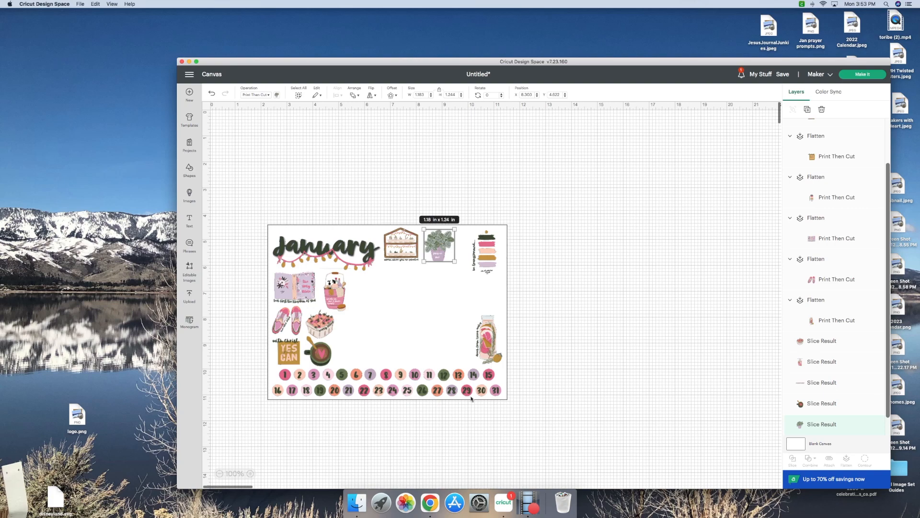
Shrink the paint-stroke sticker to about 1.07 × 1.74 in and shift it into the white rectangle's upper right corner.
{"action": "left_click", "coordinate": [488, 339]}
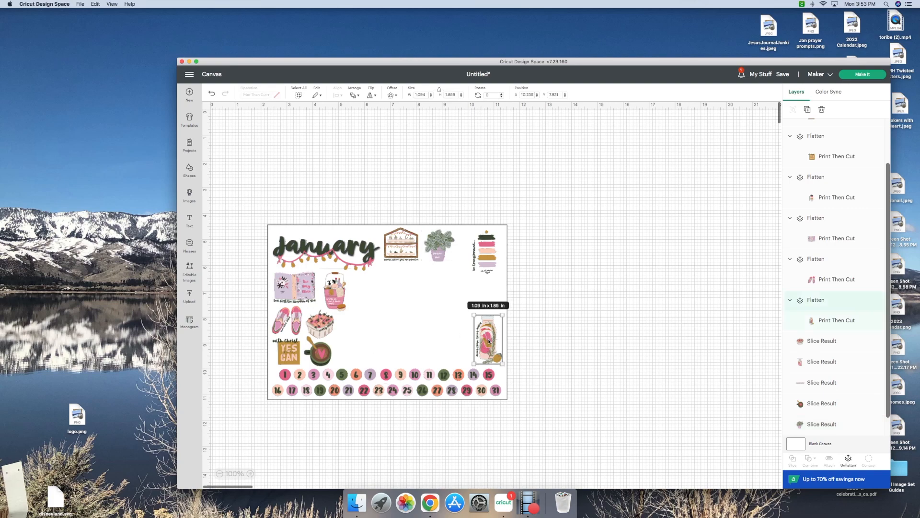
{"action": "left_click", "coordinate": [491, 261]}
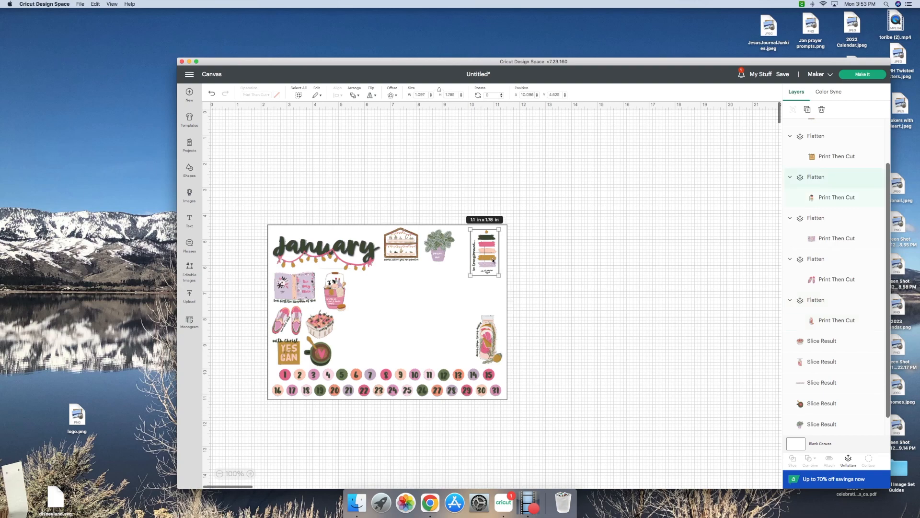
{"action": "left_click_drag", "start_coordinate": [497, 272], "coordinate": [494, 260]}
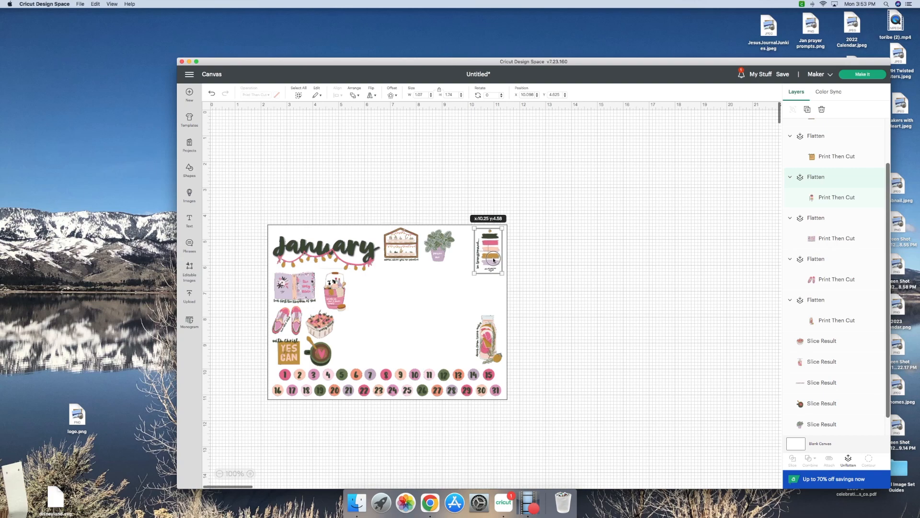
Duplicate the potted plant and the strawberry basket, placing the plant copy above the jar and the basket copy below the original plant.
{"action": "left_click", "coordinate": [440, 249]}
{"action": "left_click", "coordinate": [807, 109]}
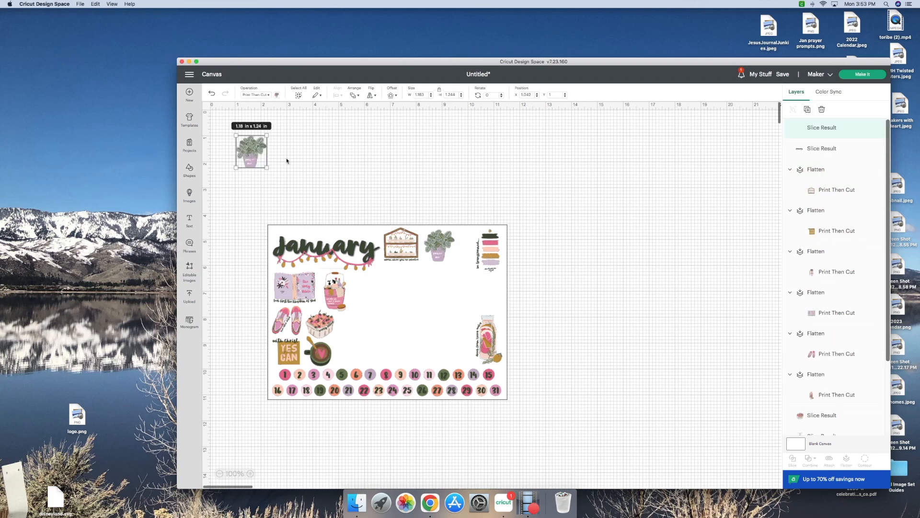
{"action": "left_click_drag", "start_coordinate": [264, 157], "coordinate": [493, 296]}
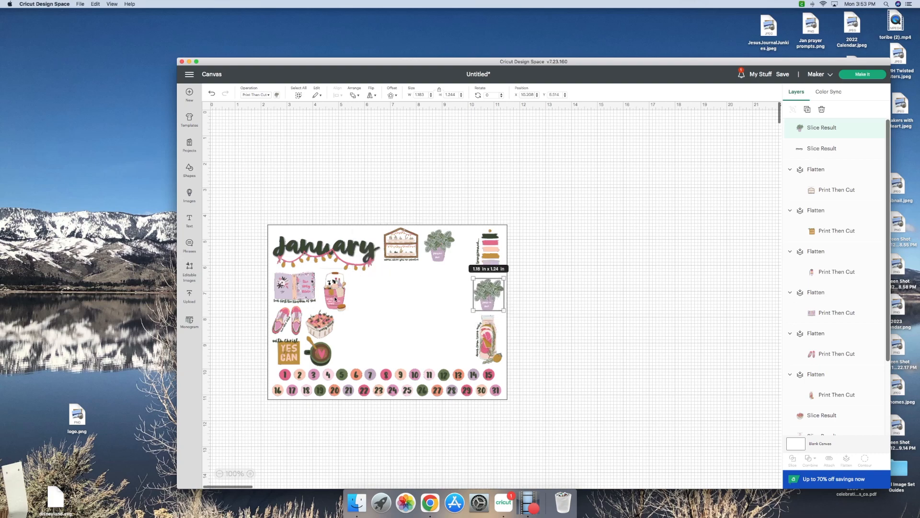
{"action": "left_click", "coordinate": [325, 321]}
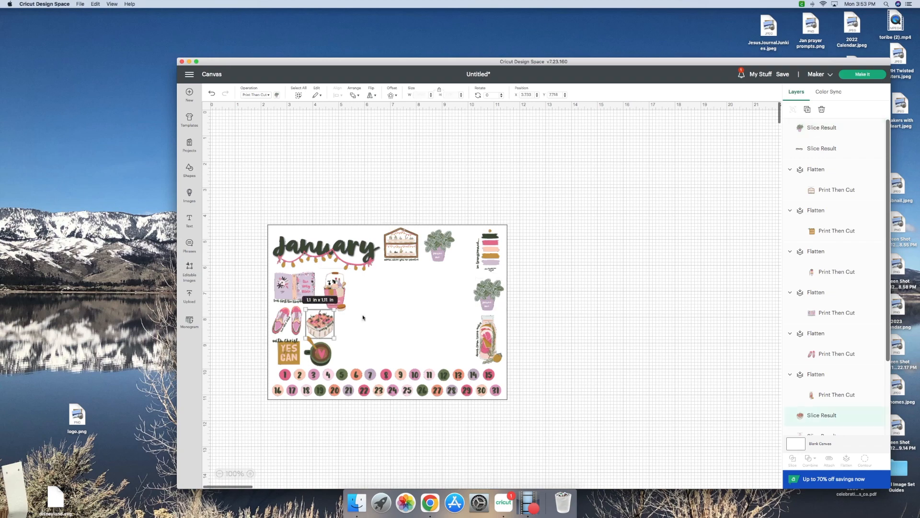
{"action": "left_click", "coordinate": [807, 111]}
{"action": "left_click_drag", "start_coordinate": [264, 162], "coordinate": [459, 271]}
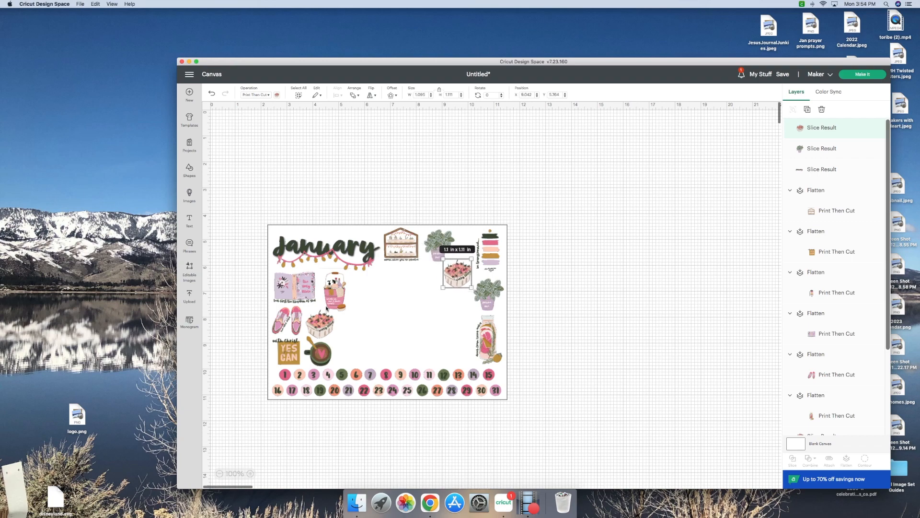
Duplicate the Bible and YES CAN stickers, placing the Bible copy under the greenhouse shelf and the YES CAN copy beside the bucket.
{"action": "left_click", "coordinate": [296, 298]}
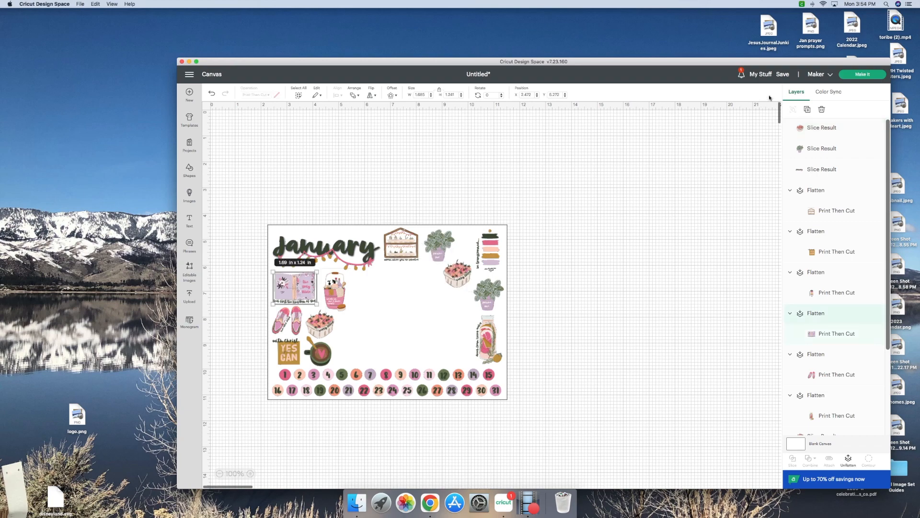
{"action": "left_click", "coordinate": [805, 111]}
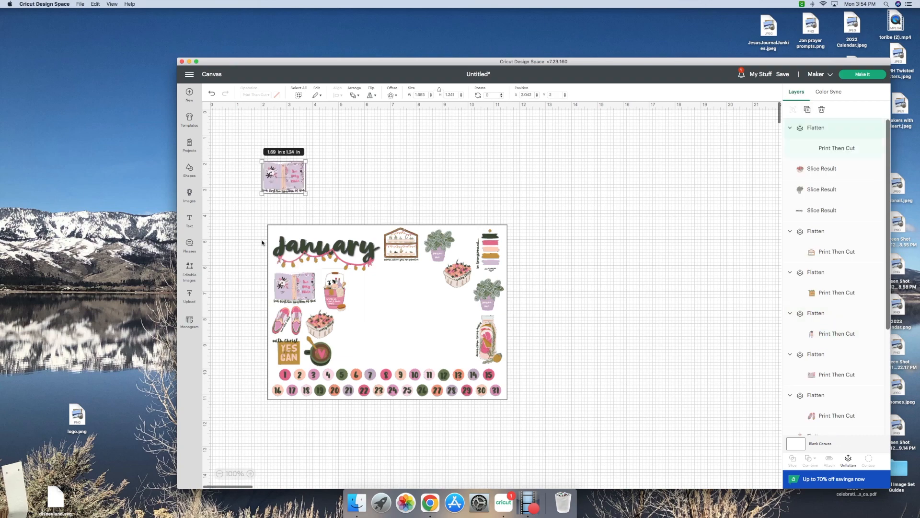
{"action": "left_click_drag", "start_coordinate": [301, 177], "coordinate": [423, 277]}
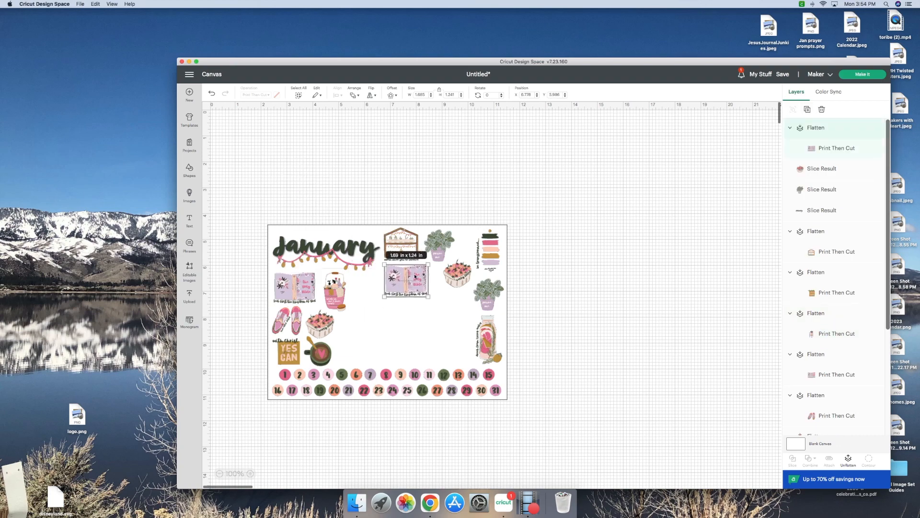
{"action": "left_click", "coordinate": [292, 344]}
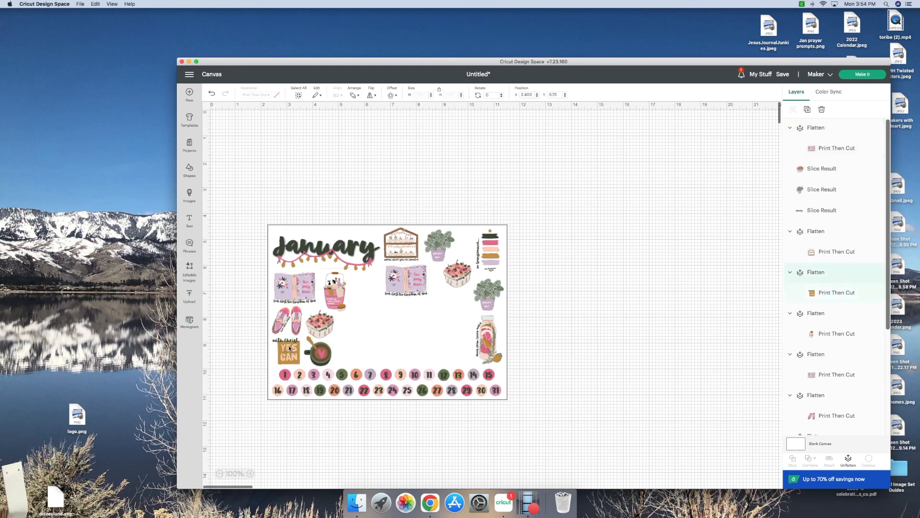
{"action": "left_click", "coordinate": [807, 110]}
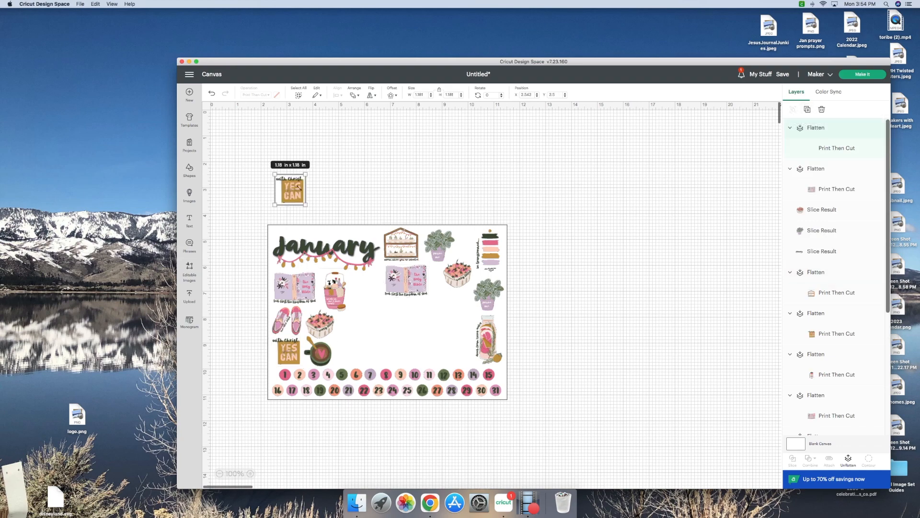
{"action": "left_click_drag", "start_coordinate": [294, 188], "coordinate": [356, 281]}
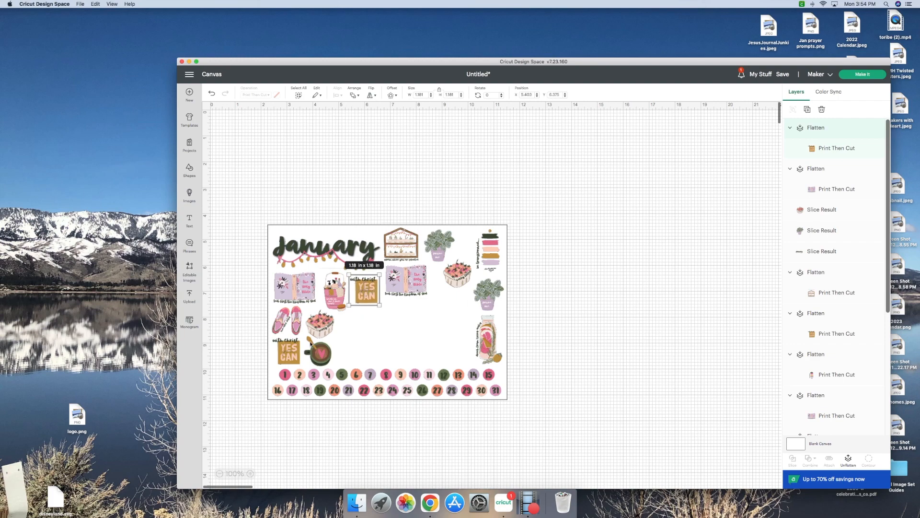
Duplicate the mug and the greenhouse shelf, placing the mug copy under the basket copy and the shelf copy under the Bible copy.
{"action": "left_click", "coordinate": [315, 352]}
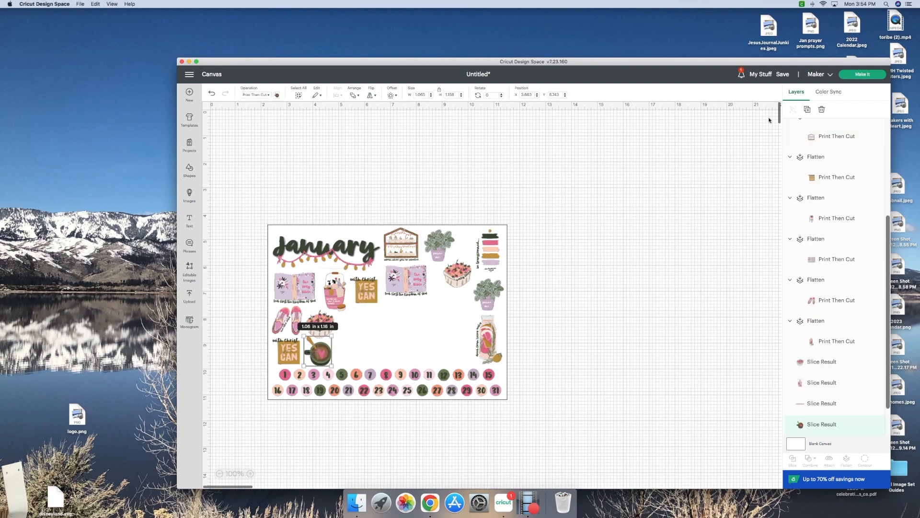
{"action": "left_click", "coordinate": [807, 110]}
{"action": "left_click_drag", "start_coordinate": [308, 206], "coordinate": [461, 307]}
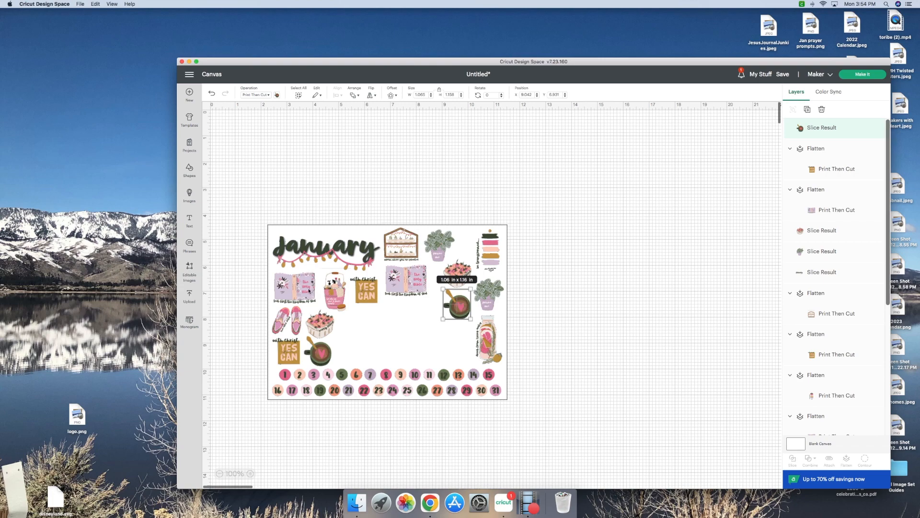
{"action": "left_click", "coordinate": [415, 255]}
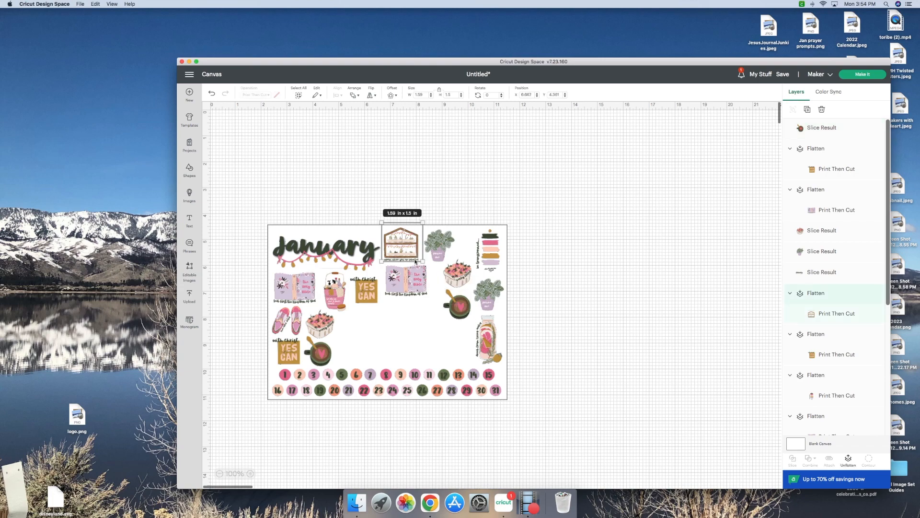
{"action": "left_click", "coordinate": [807, 109]}
{"action": "left_click_drag", "start_coordinate": [326, 211], "coordinate": [426, 308]}
{"action": "left_click", "coordinate": [426, 307]}
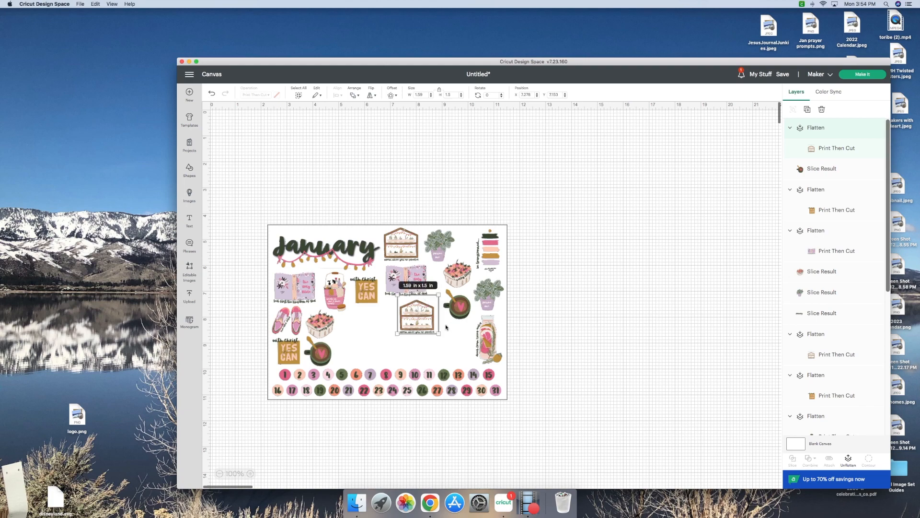
Duplicate the paint-stroke sticker and place the copy just left of the lower greenhouse shelf.
{"action": "left_click", "coordinate": [491, 254]}
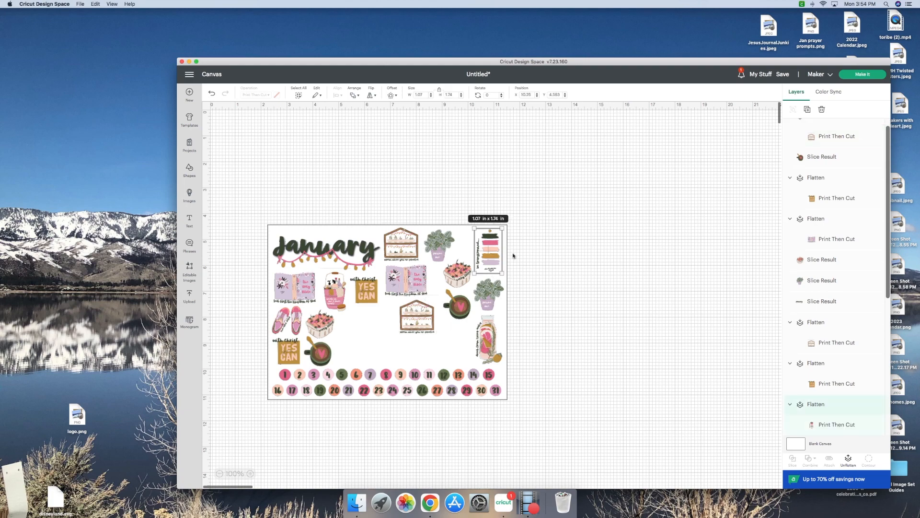
{"action": "left_click", "coordinate": [807, 109]}
{"action": "left_click_drag", "start_coordinate": [328, 245], "coordinate": [377, 324]}
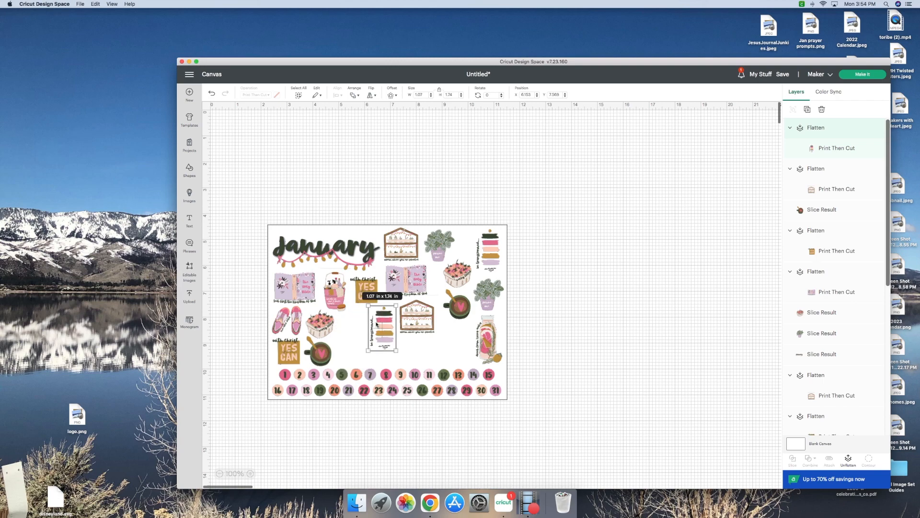
Duplicate the lower-left mug and the bucket, placing the mug copy right of the lower strawberry basket and the bucket copy beside the jar.
{"action": "left_click", "coordinate": [321, 361]}
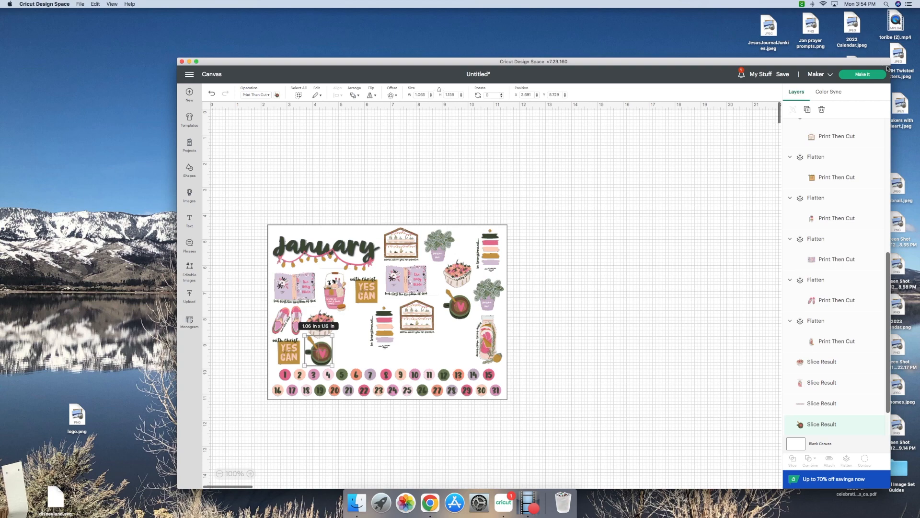
{"action": "left_click", "coordinate": [807, 109]}
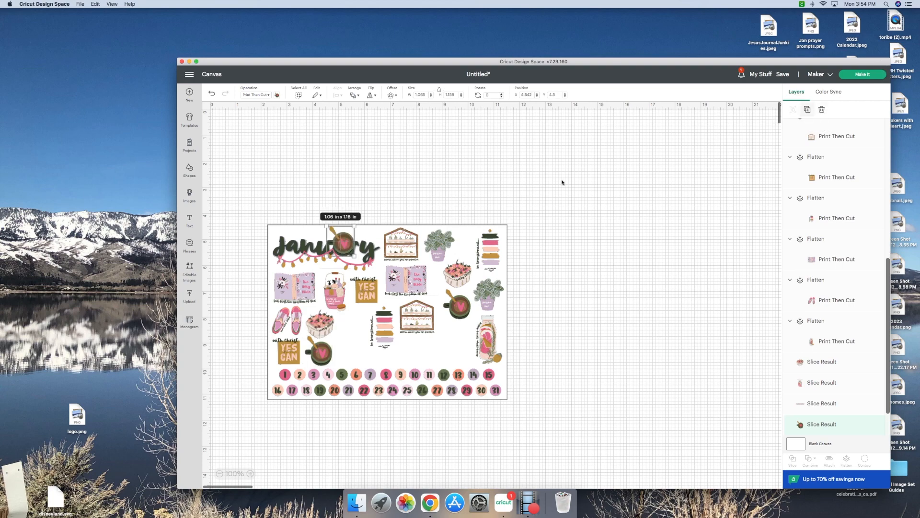
{"action": "left_click_drag", "start_coordinate": [345, 246], "coordinate": [355, 330]}
{"action": "left_click", "coordinate": [337, 297]}
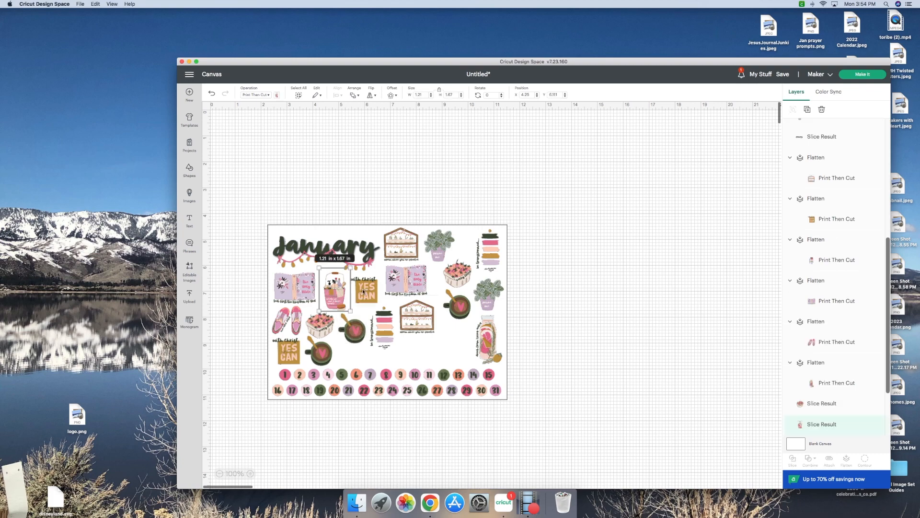
{"action": "left_click", "coordinate": [807, 109]}
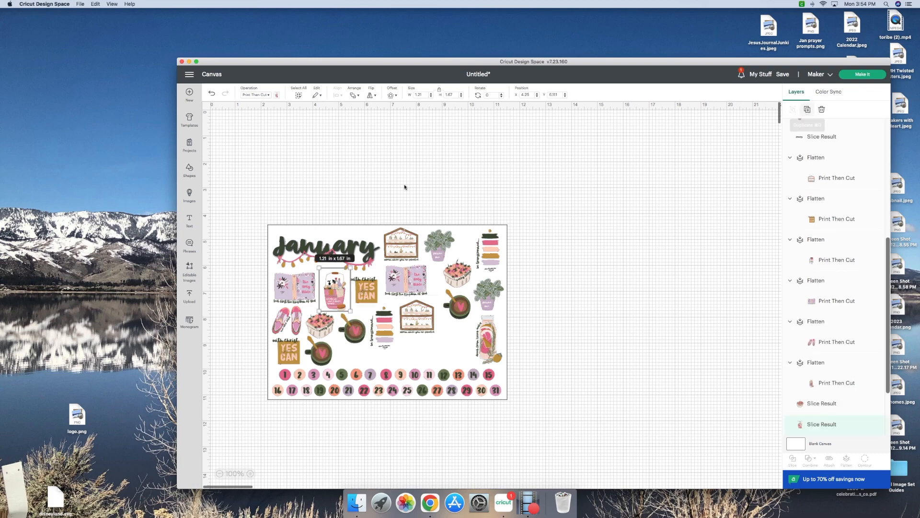
{"action": "left_click_drag", "start_coordinate": [349, 266], "coordinate": [451, 350]}
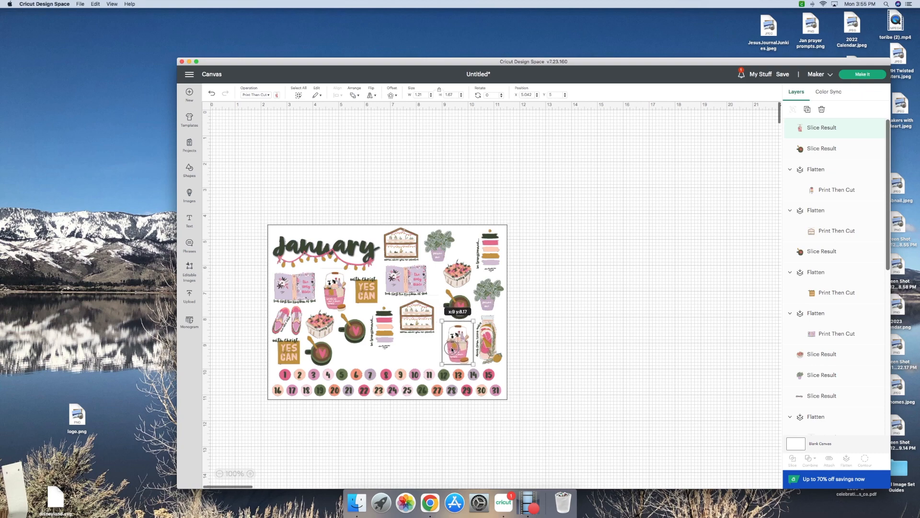
Duplicate the potted plant, placing it between the lower strawberry basket and paint-stroke sticker, and move the newest mug copy beside the lower bucket.
{"action": "left_click", "coordinate": [440, 246]}
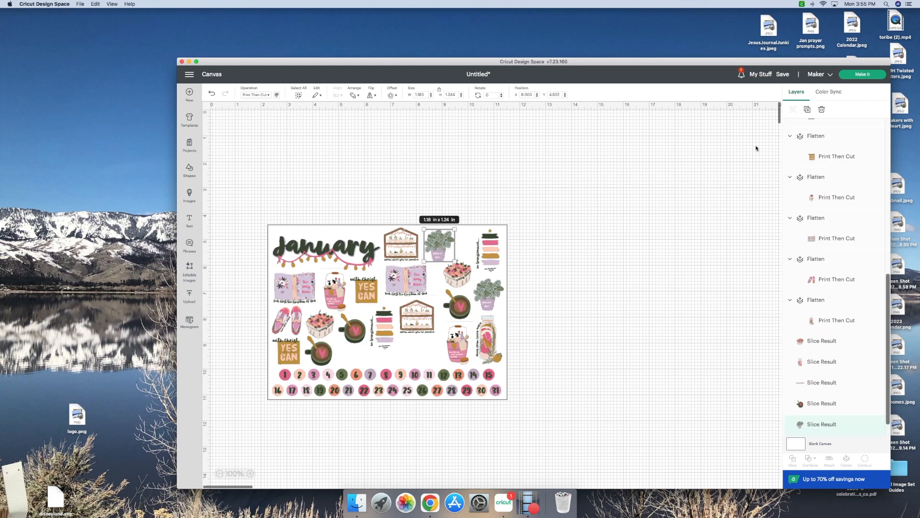
{"action": "left_click", "coordinate": [807, 109]}
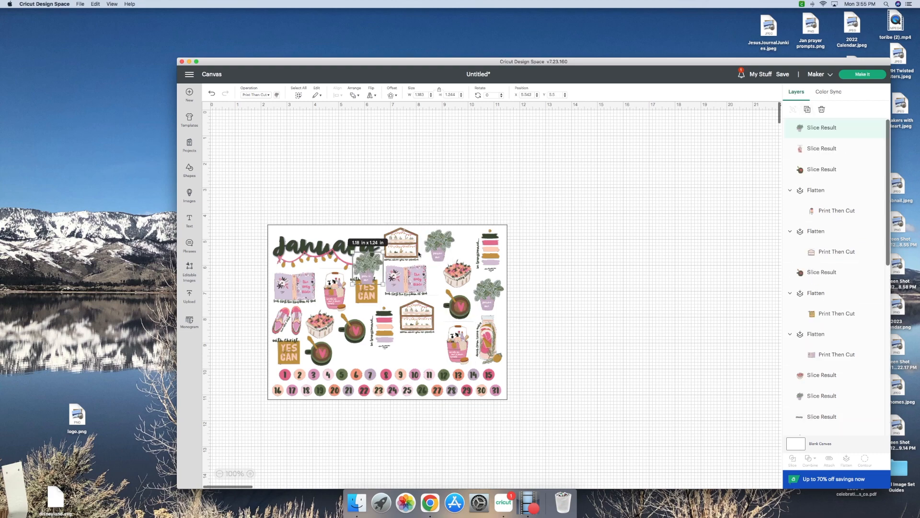
{"action": "left_click_drag", "start_coordinate": [369, 272], "coordinate": [451, 367]}
{"action": "left_click_drag", "start_coordinate": [334, 338], "coordinate": [356, 333]}
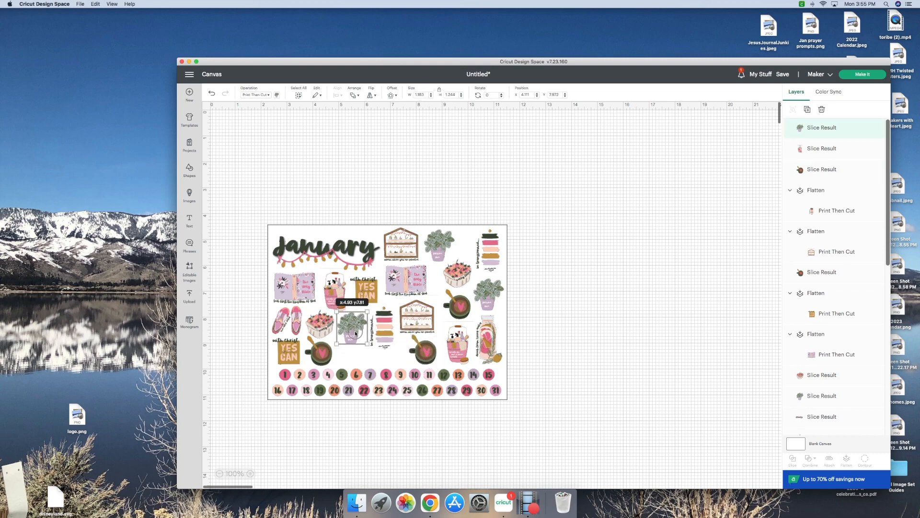
{"action": "left_click", "coordinate": [600, 366]}
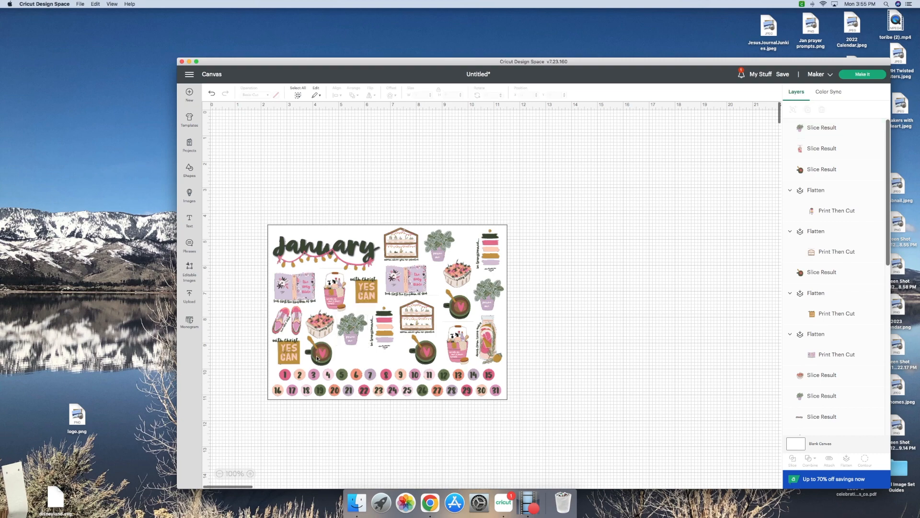
{"action": "left_click_drag", "start_coordinate": [346, 340], "coordinate": [346, 348]}
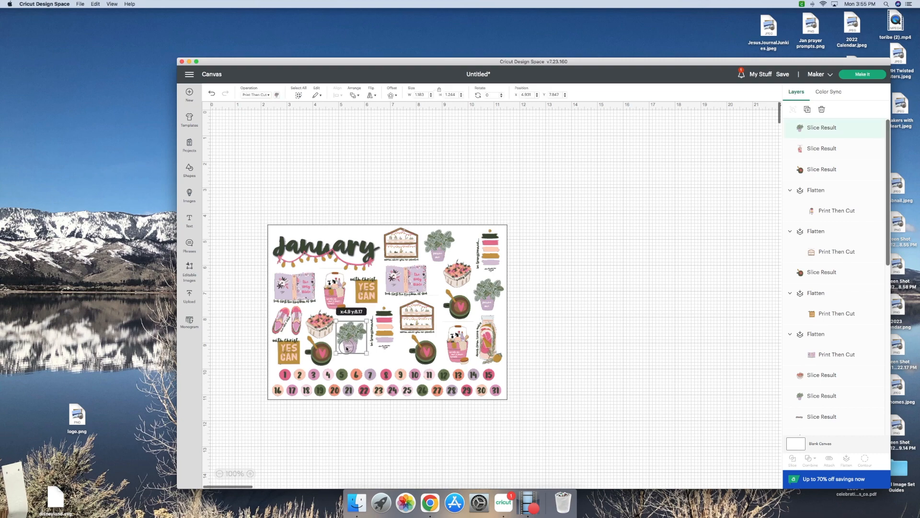
{"action": "left_click", "coordinate": [318, 328]}
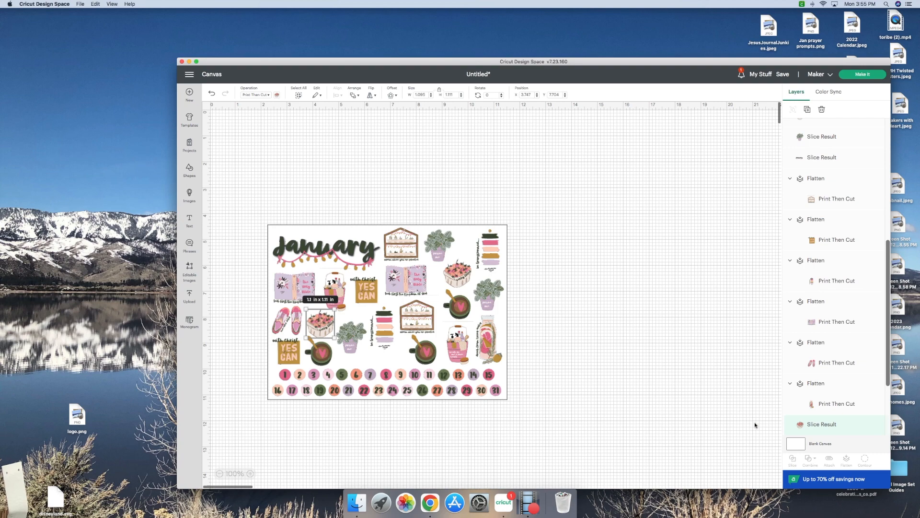
Delete the 9.25 × 6.75 in page rectangle, and group and flatten all the stickers into one print-then-cut image.
{"action": "left_click", "coordinate": [464, 236]}
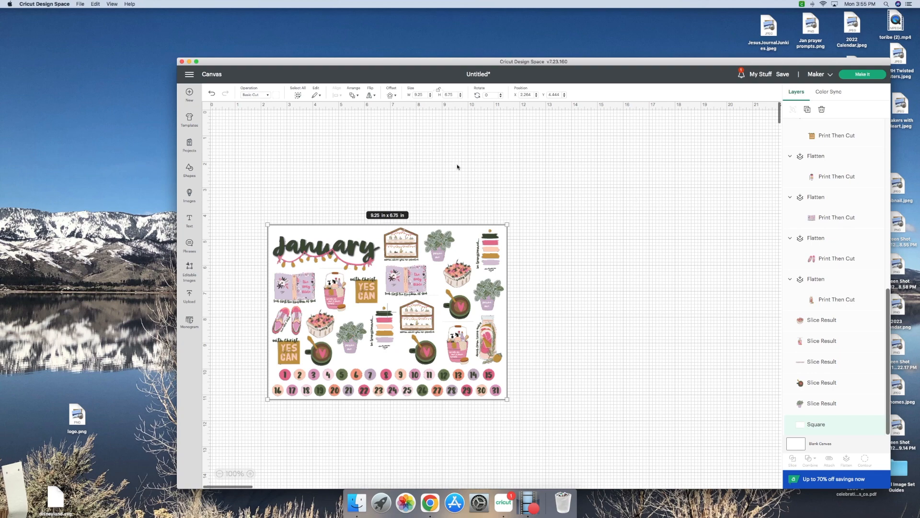
{"action": "key", "text": "Delete"}
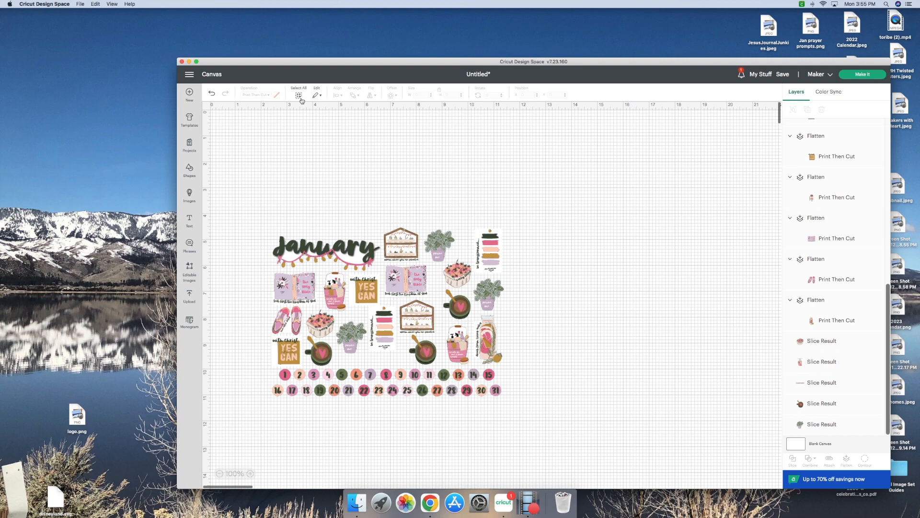
{"action": "left_click_drag", "start_coordinate": [258, 212], "coordinate": [534, 424]}
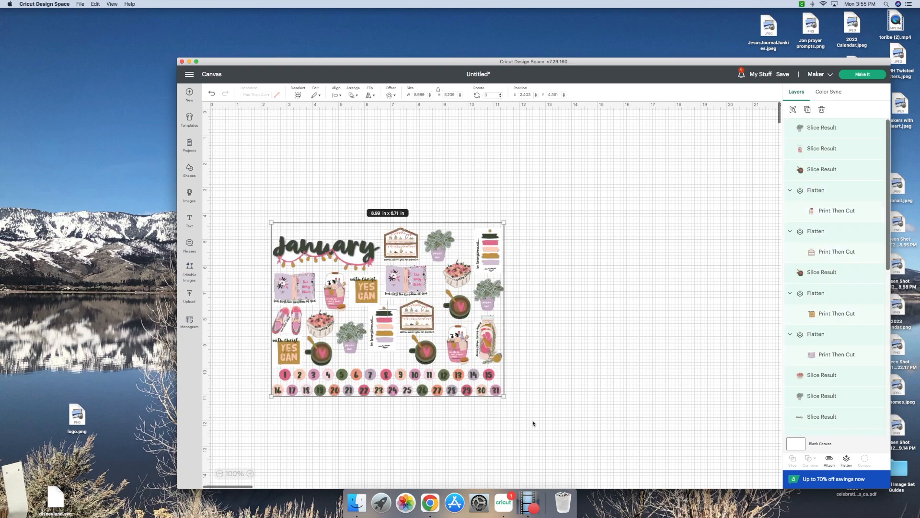
{"action": "left_click", "coordinate": [794, 110]}
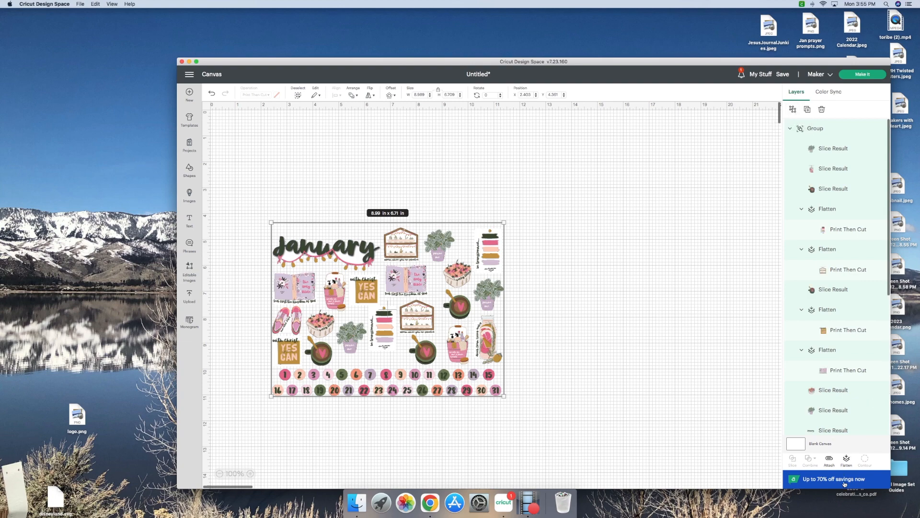
{"action": "left_click", "coordinate": [847, 460]}
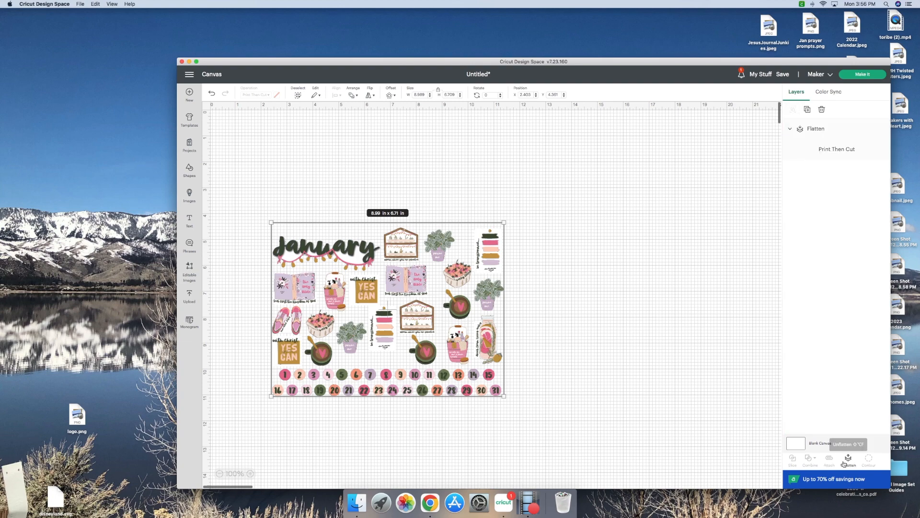
Move the flattened sticker sheet higher on the canvas and send the project to be made.
{"action": "left_click_drag", "start_coordinate": [429, 274], "coordinate": [479, 201]}
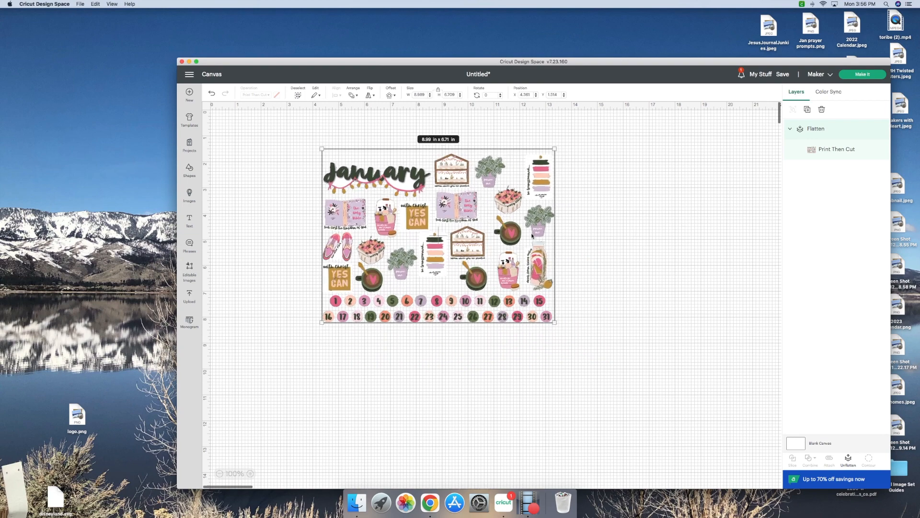
{"action": "left_click", "coordinate": [861, 75]}
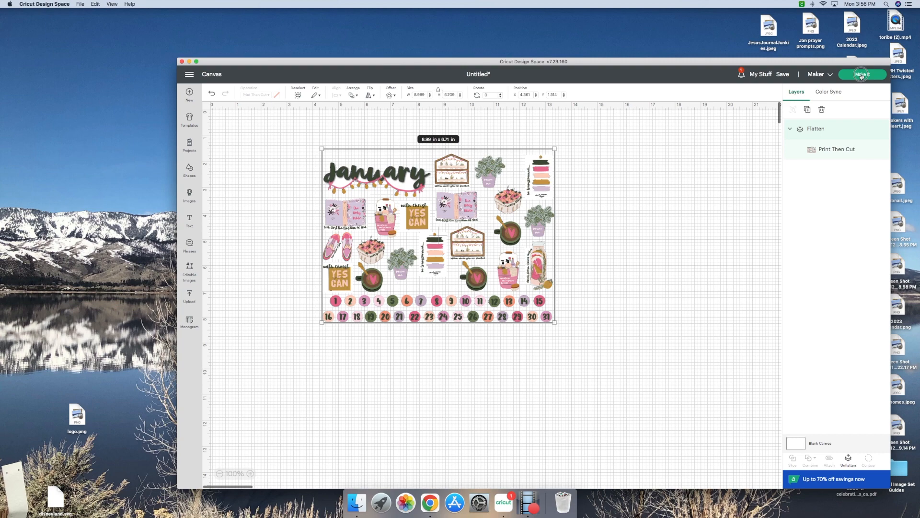
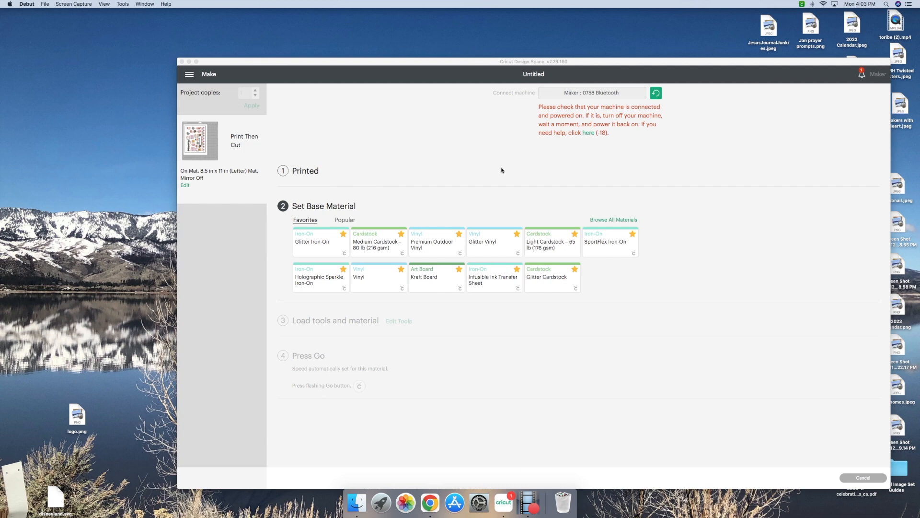
Search the materials for "sticker", set the base material to Printable Sticker Paper (White), and set its pressure to Less.
{"action": "left_click", "coordinate": [598, 222]}
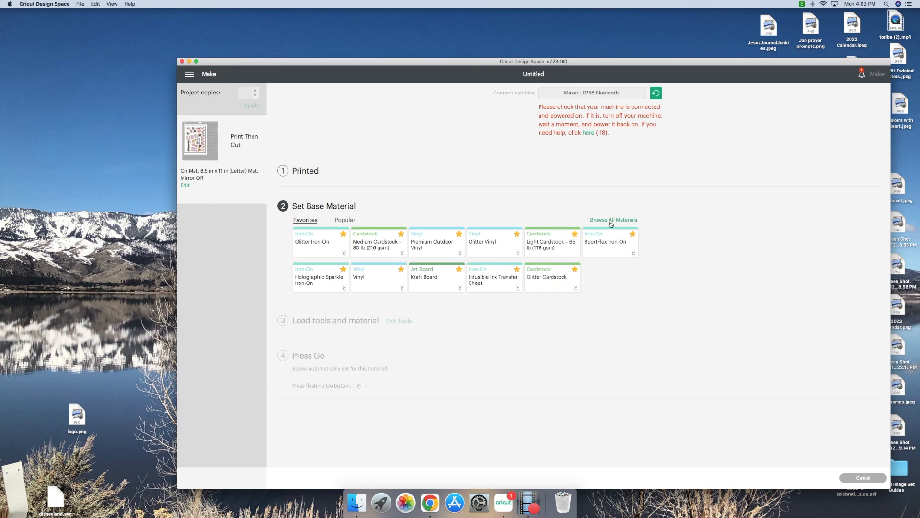
{"action": "left_click", "coordinate": [611, 221]}
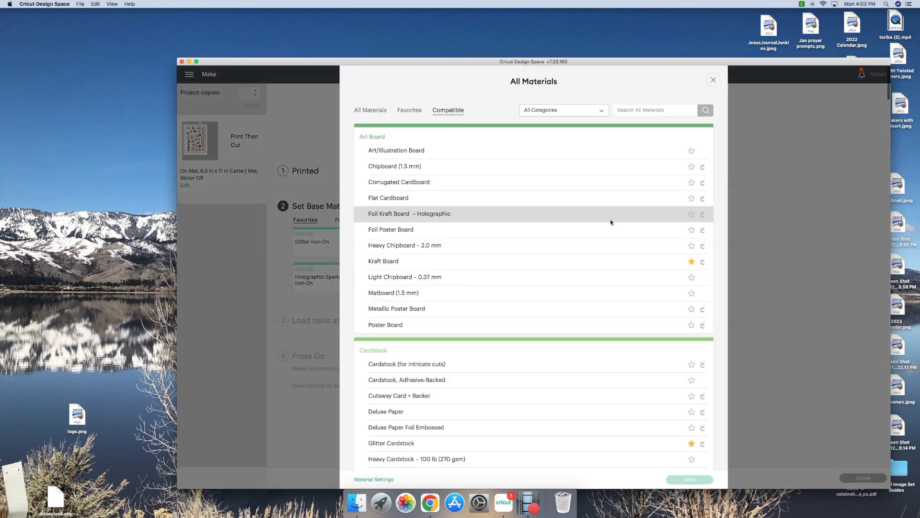
{"action": "left_click", "coordinate": [630, 110]}
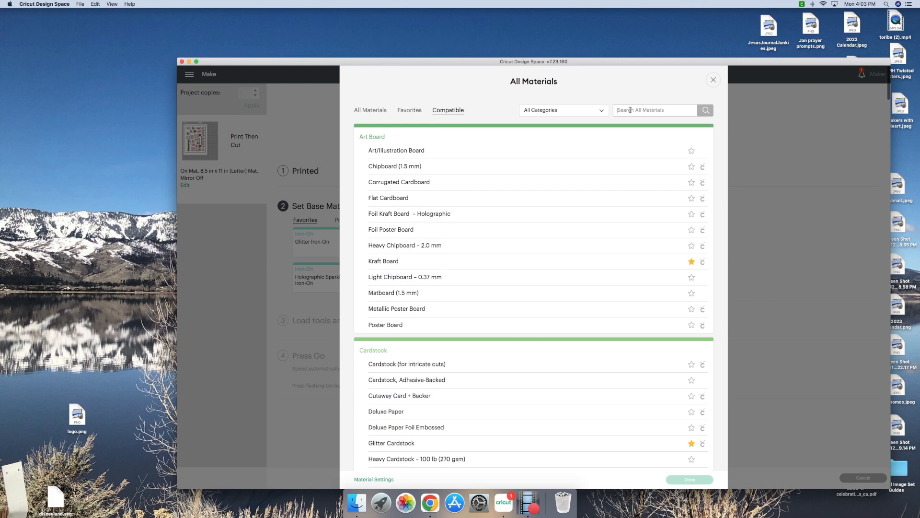
{"action": "type", "text": "stik"}
{"action": "type", "text": "icker"}
{"action": "left_click", "coordinate": [712, 114]}
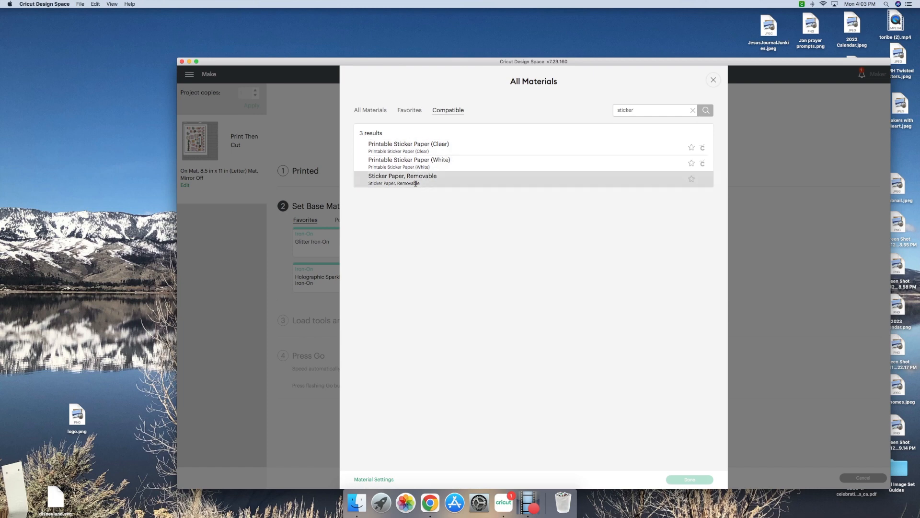
{"action": "left_click", "coordinate": [419, 163]}
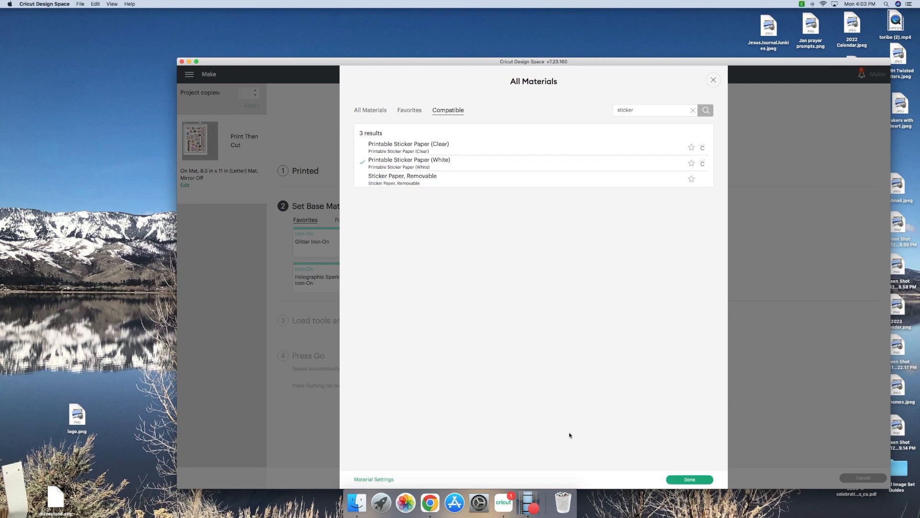
{"action": "left_click", "coordinate": [690, 480]}
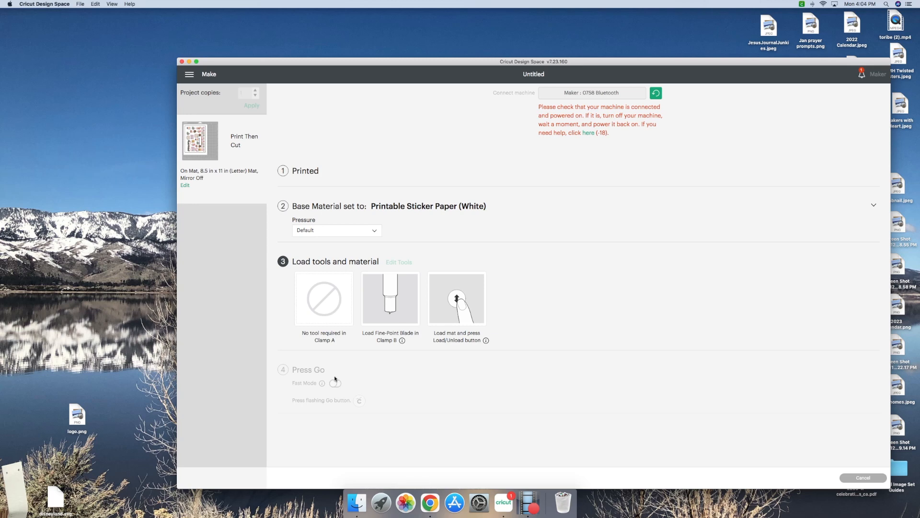
{"action": "left_click", "coordinate": [376, 234]}
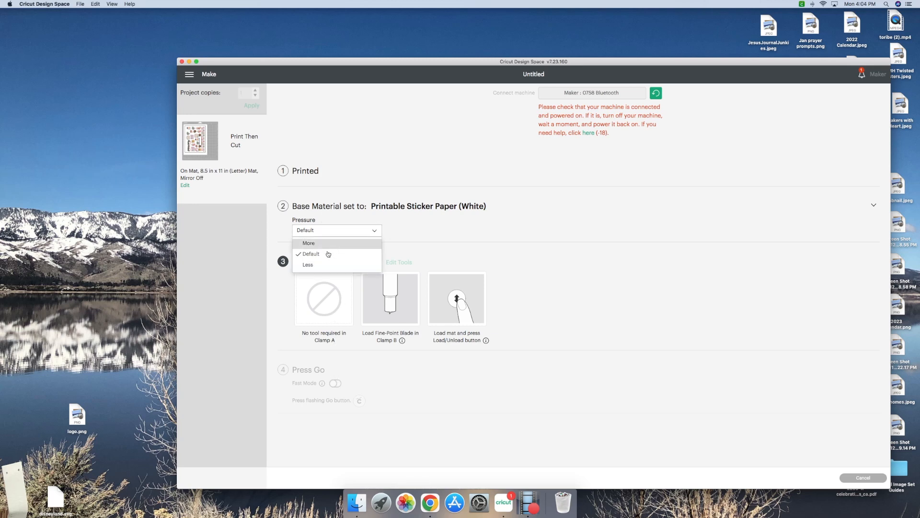
{"action": "left_click", "coordinate": [314, 265]}
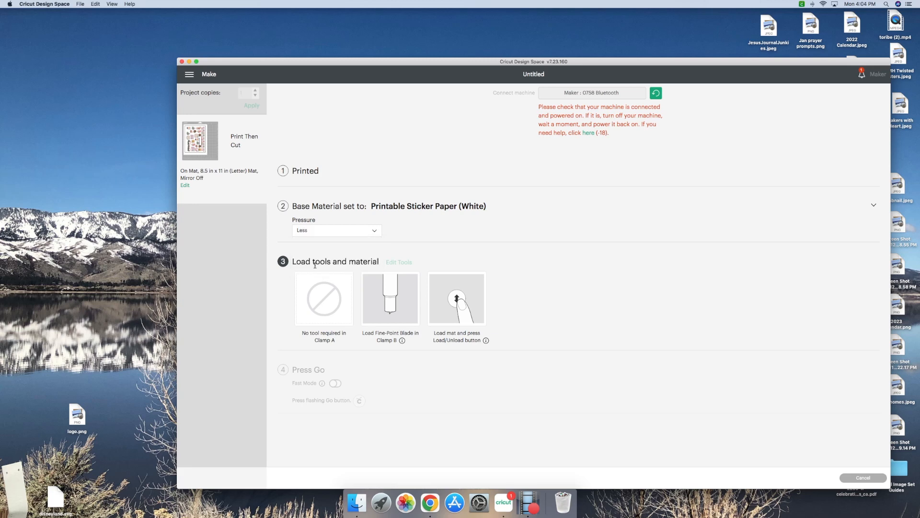